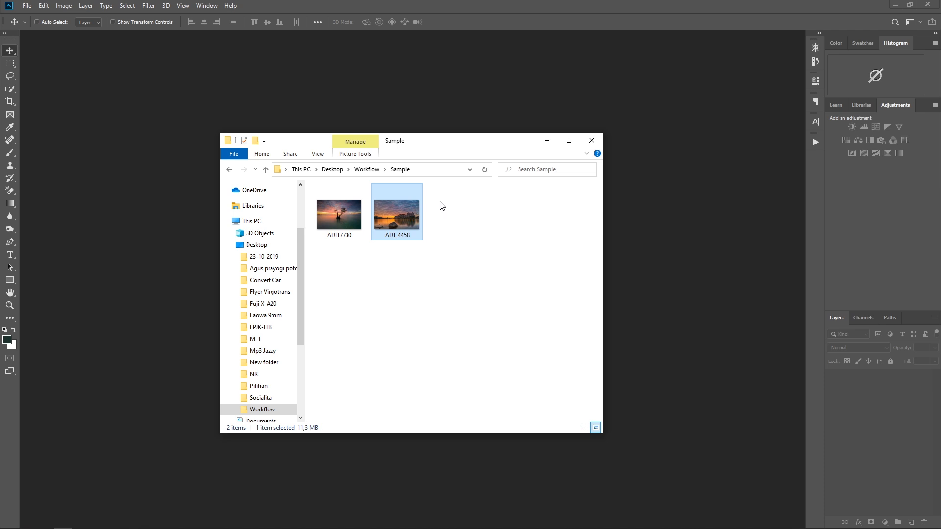
- Open the photo ADT_4458 from the Sample folder in Photoshop
{"action": "left_click_drag", "start_coordinate": [432, 142], "coordinate": [345, 173]}
{"action": "left_click_drag", "start_coordinate": [547, 194], "coordinate": [639, 173]}
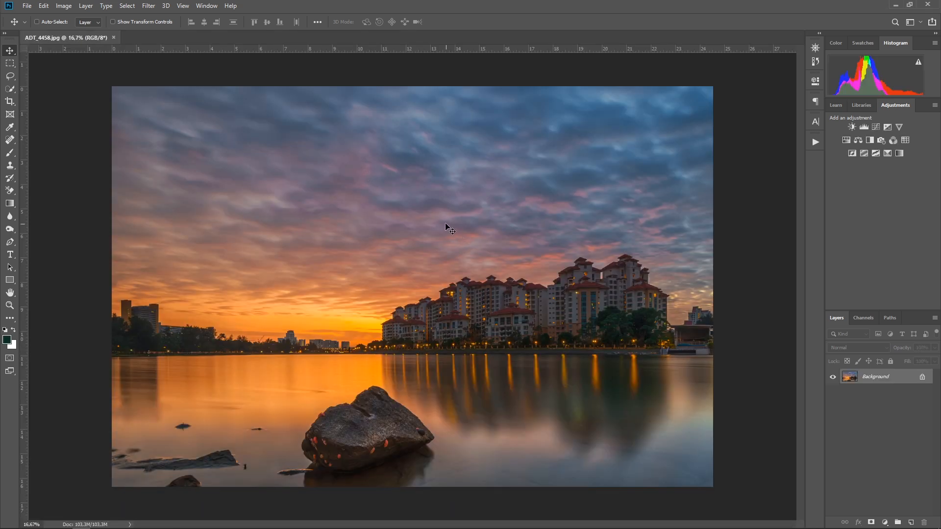
{"action": "key", "text": "ctrl+minus"}
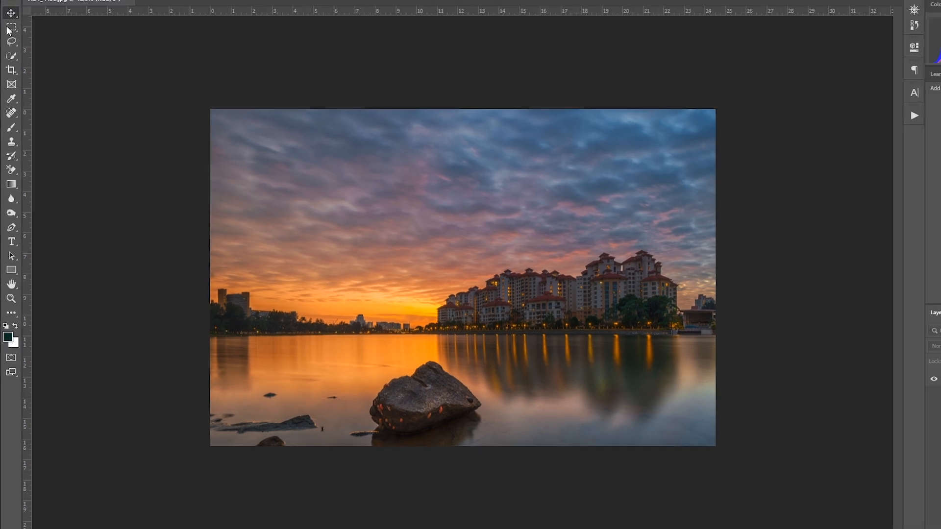
- Select the photo's sky and buildings down to the waterline with a rectangular marquee and copy the selection to a new layer
{"action": "left_click", "coordinate": [12, 24]}
{"action": "left_click_drag", "start_coordinate": [251, 52], "coordinate": [255, 52]}
{"action": "left_click_drag", "start_coordinate": [203, 116], "coordinate": [706, 338]}
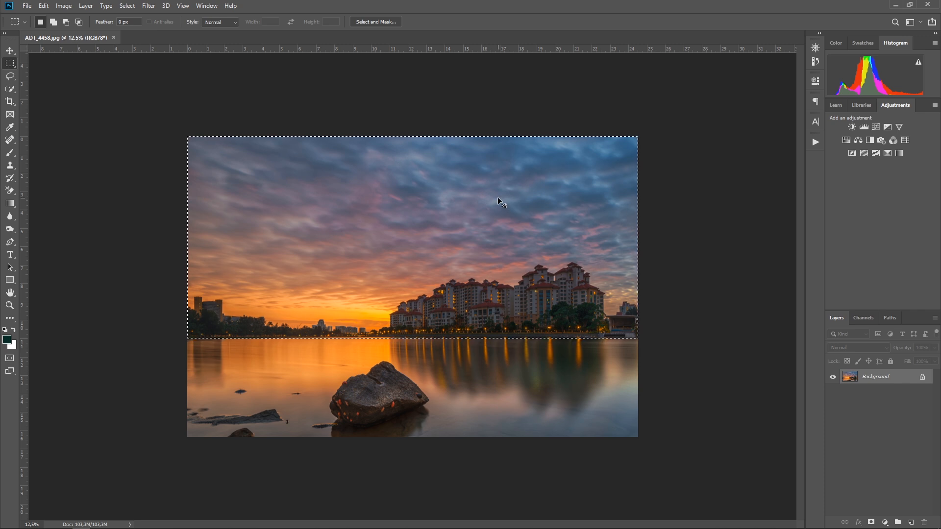
{"action": "key", "text": "ctrl+j"}
- Flip the copied layer vertically and move it down so its edge meets the waterline as a mirrored reflection
{"action": "left_click", "coordinate": [43, 6]}
{"action": "mouse_move", "coordinate": [78, 233]}
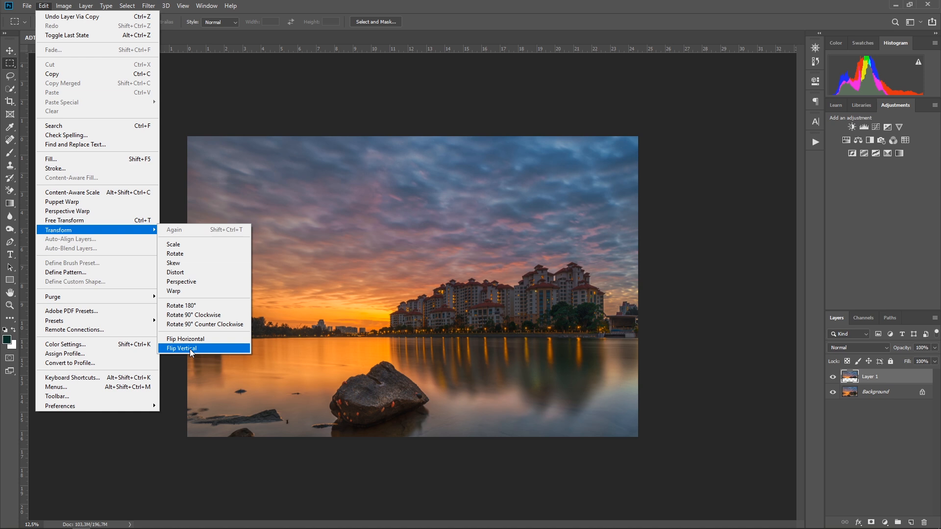
{"action": "left_click", "coordinate": [191, 349]}
{"action": "key", "text": "v"}
{"action": "left_click_drag", "start_coordinate": [442, 171], "coordinate": [443, 369]}
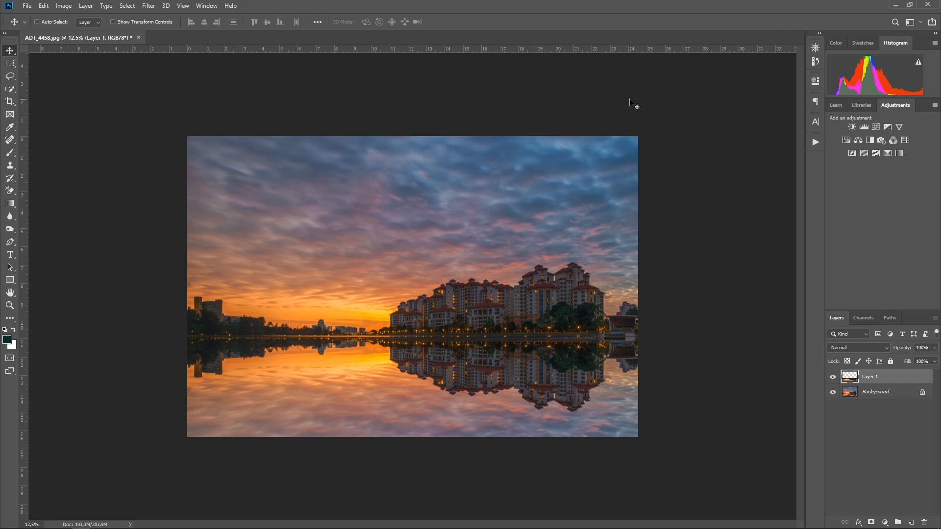
- Unlock the background layer and move it slightly upward together with the reflection layer
{"action": "left_click", "coordinate": [922, 392]}
{"action": "left_click", "coordinate": [892, 391], "text": "shift"}
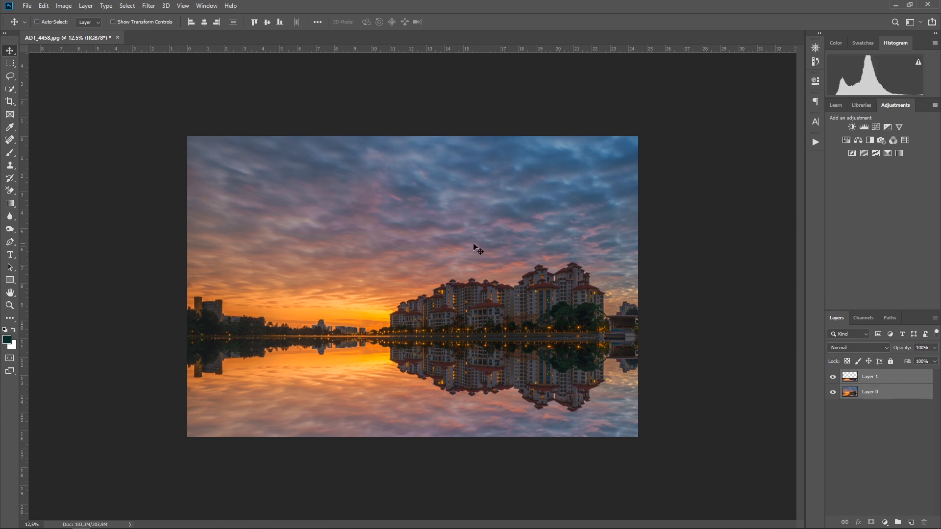
{"action": "mouse_move", "coordinate": [470, 244]}
{"action": "left_mouse_down"}
{"action": "mouse_move", "coordinate": [473, 200]}
{"action": "mouse_move", "coordinate": [467, 237]}
{"action": "left_mouse_up"}
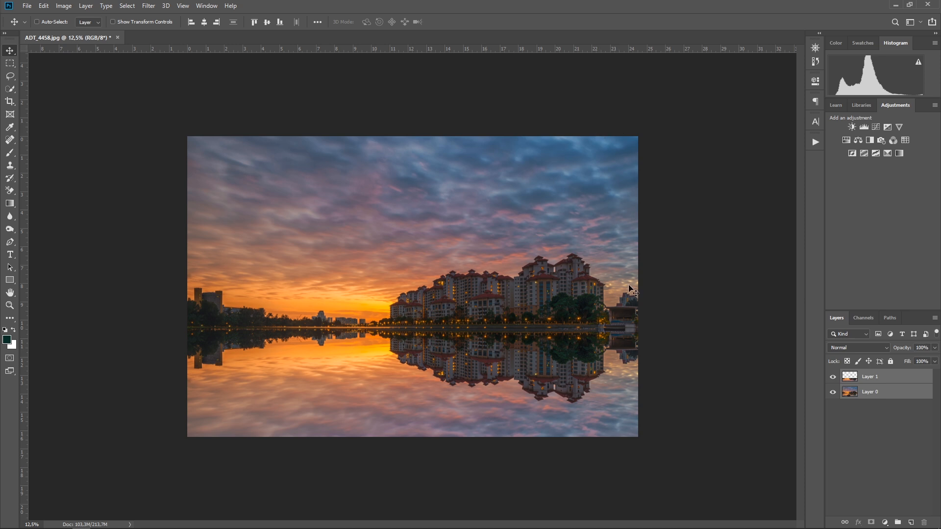
{"action": "left_click", "coordinate": [887, 378]}
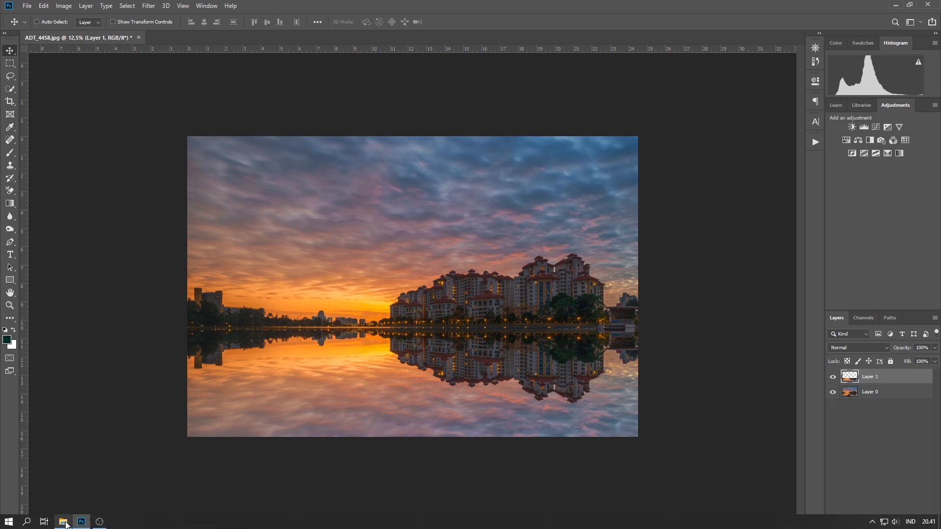
- Switch to File Explorer and browse drive D to the Photo > HD Image > Landscape > Landscape 2016 folder
{"action": "left_click", "coordinate": [82, 523]}
{"action": "left_click_drag", "start_coordinate": [215, 336], "coordinate": [216, 439]}
{"action": "left_click", "coordinate": [142, 384]}
{"action": "scroll", "coordinate": [199, 361], "scroll_direction": "down", "scroll_amount": 1}
{"action": "left_click", "coordinate": [147, 382]}
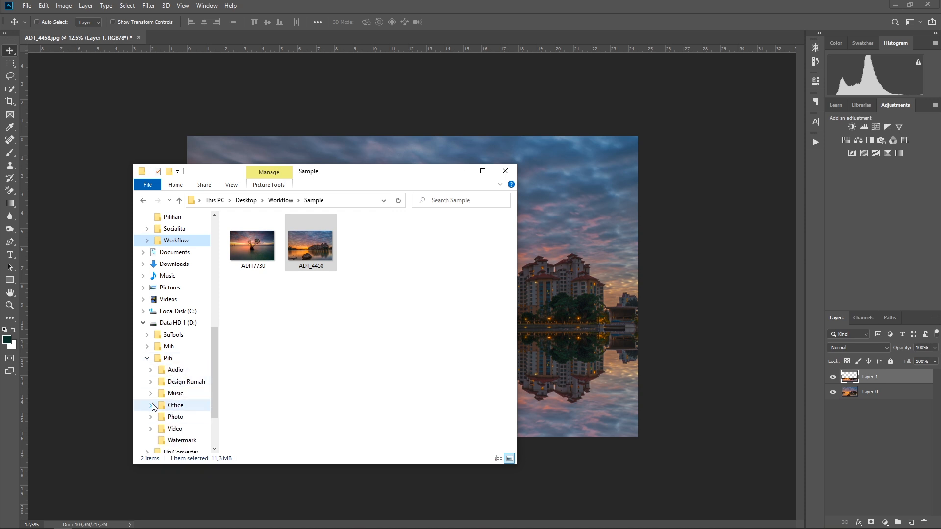
{"action": "left_click", "coordinate": [152, 418]}
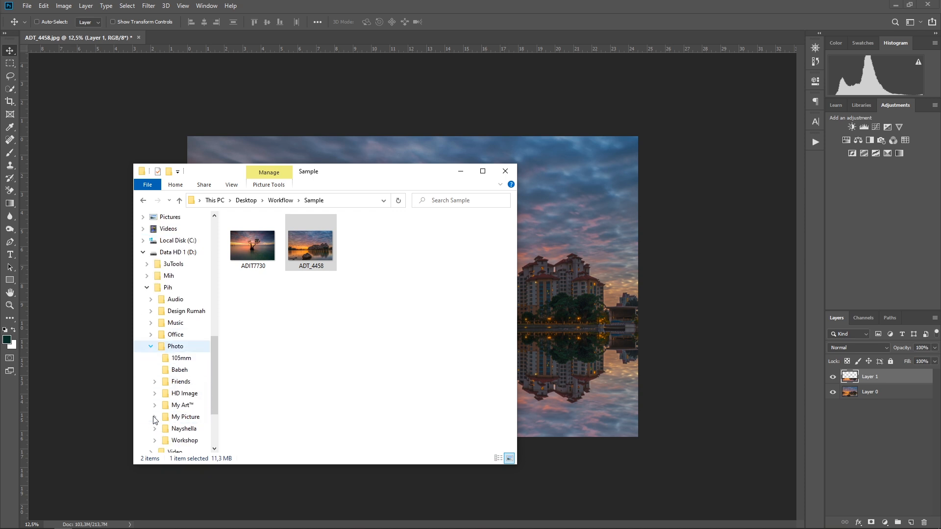
{"action": "left_click", "coordinate": [156, 394]}
{"action": "left_click", "coordinate": [158, 397]}
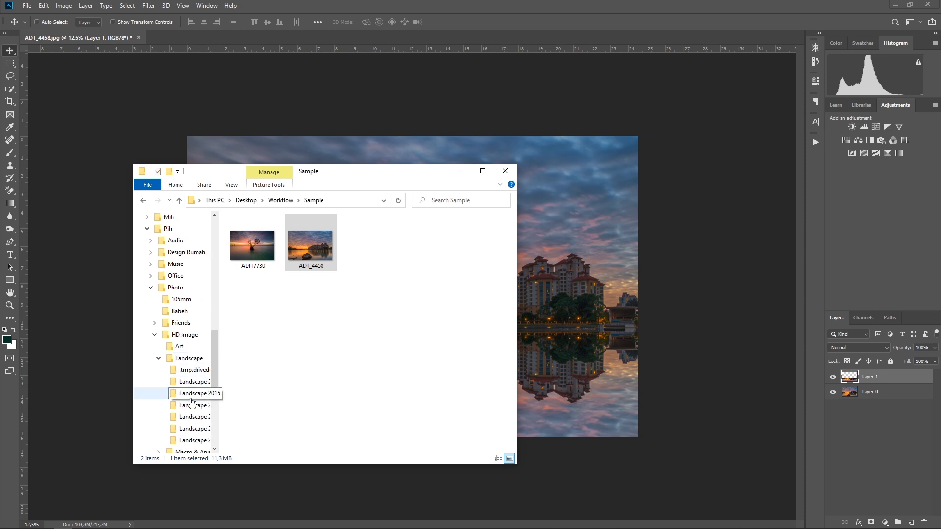
{"action": "left_click", "coordinate": [190, 393]}
{"action": "left_click", "coordinate": [192, 407]}
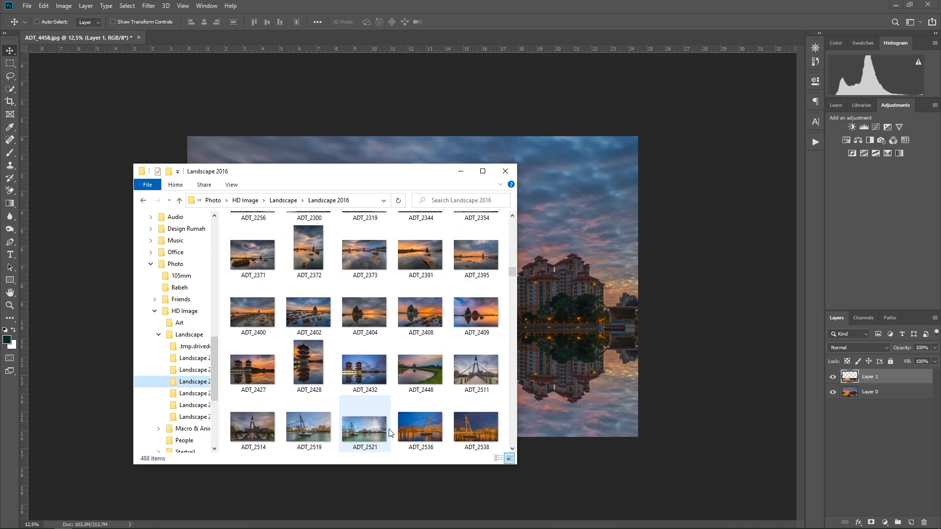
- Open the pagoda photo ADT_2428 to view its natural reflection, and close it again
{"action": "left_click", "coordinate": [304, 372]}
{"action": "double_click", "coordinate": [302, 374]}
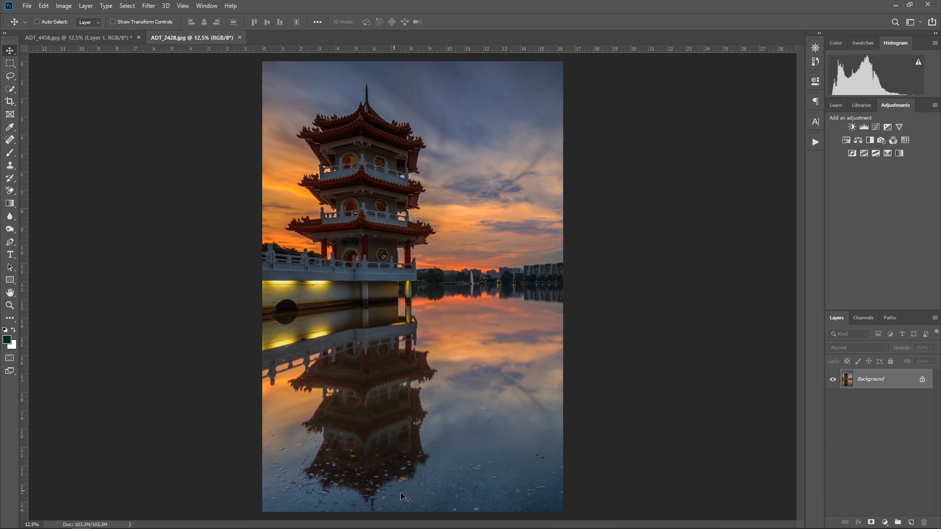
{"action": "left_click", "coordinate": [240, 36]}
- Open the city skyline photo DSCF2933 from the Landscape 2016 folder in Photoshop
{"action": "left_click", "coordinate": [63, 522]}
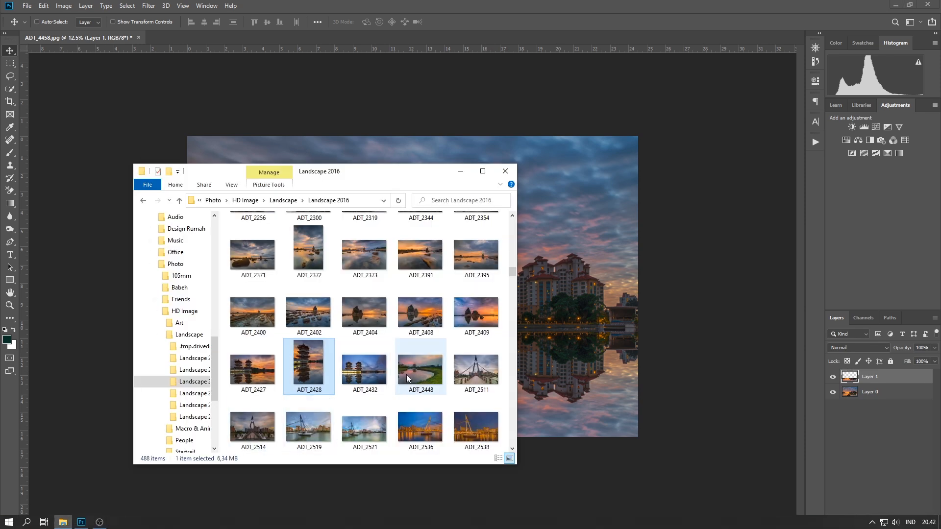
{"action": "scroll", "coordinate": [401, 382], "scroll_direction": "down", "scroll_amount": 3}
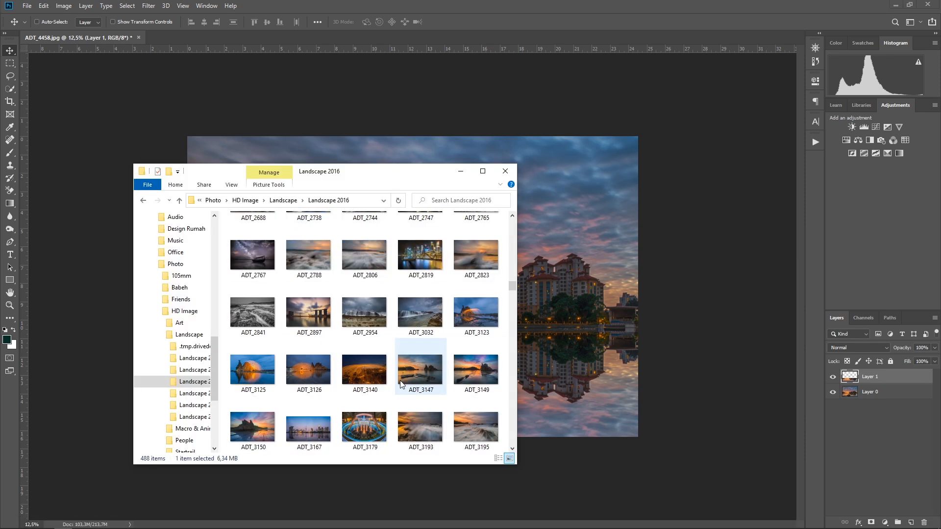
{"action": "scroll", "coordinate": [400, 384], "scroll_direction": "down", "scroll_amount": 10}
{"action": "left_click", "coordinate": [300, 340]}
{"action": "double_click", "coordinate": [318, 347]}
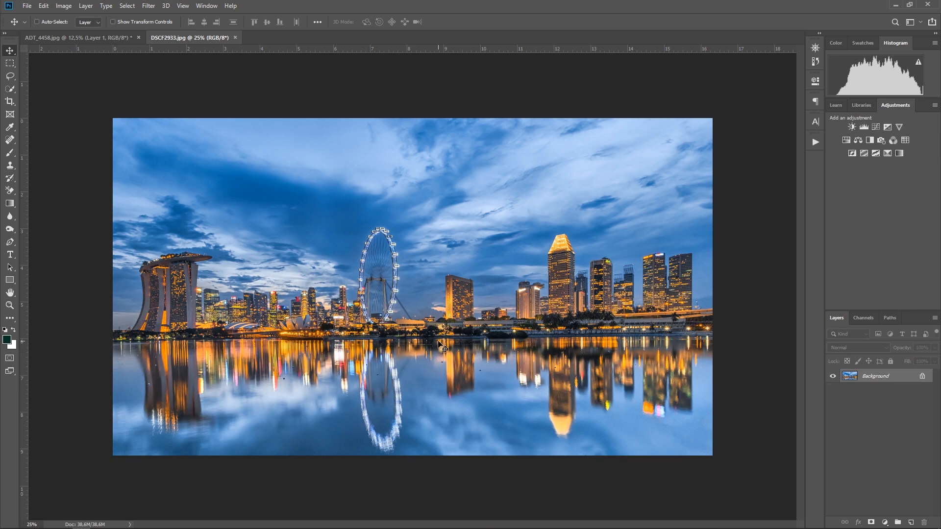
- Examine the natural water reflections of the buildings and Ferris wheel in DSCF2933 up close
{"action": "key", "text": "ctrl+plus"}
{"action": "key", "text": "ctrl+plus"}
{"action": "key", "text": "ctrl+plus"}
{"action": "left_click_drag", "start_coordinate": [475, 401], "coordinate": [290, 201]}
{"action": "left_click_drag", "start_coordinate": [522, 263], "coordinate": [252, 258]}
{"action": "left_click_drag", "start_coordinate": [312, 219], "coordinate": [604, 283]}
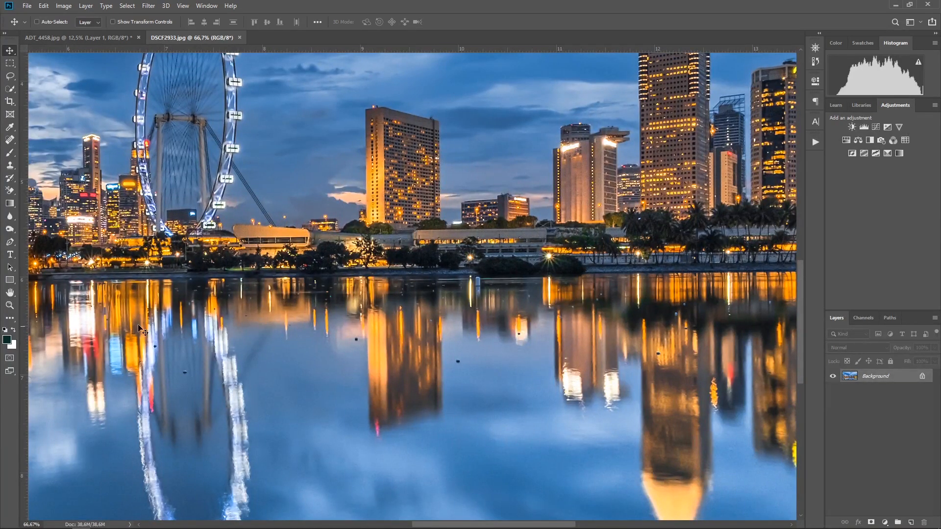
{"action": "left_click_drag", "start_coordinate": [661, 313], "coordinate": [487, 280]}
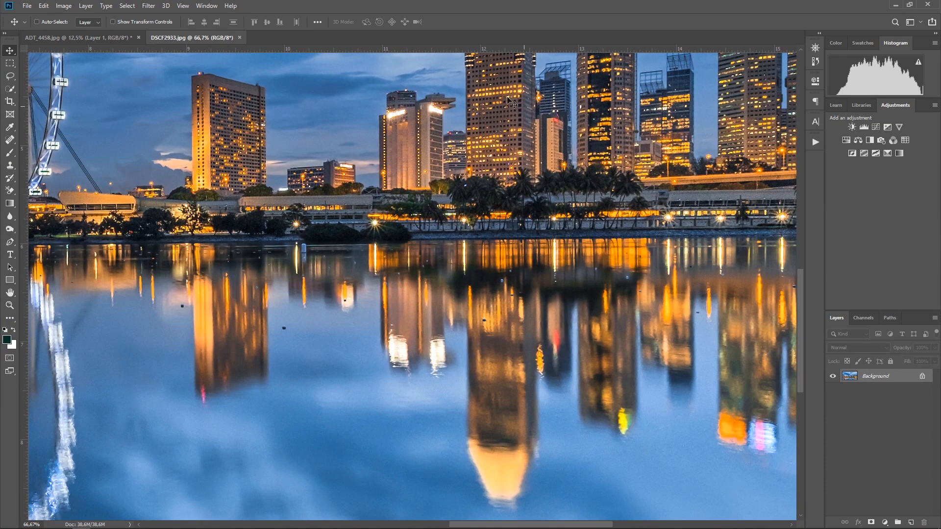
{"action": "key", "text": "ctrl+0"}
{"action": "key", "text": "ctrl+minus"}
- Switch to ADT_4458 and examine its artificial building reflection along the waterline up close
{"action": "left_click", "coordinate": [108, 38]}
{"action": "key", "text": "ctrl+plus"}
{"action": "key", "text": "ctrl+plus"}
{"action": "key", "text": "ctrl+plus"}
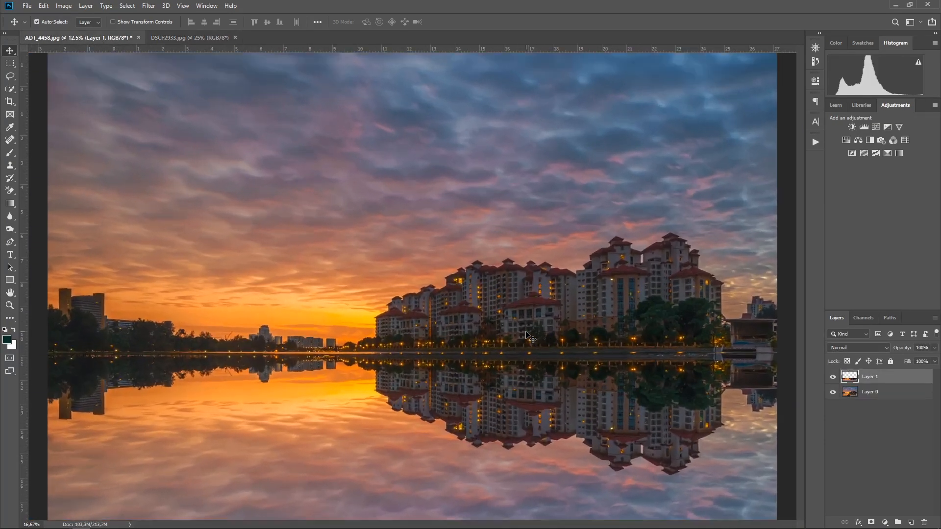
{"action": "left_click_drag", "start_coordinate": [560, 373], "coordinate": [359, 226]}
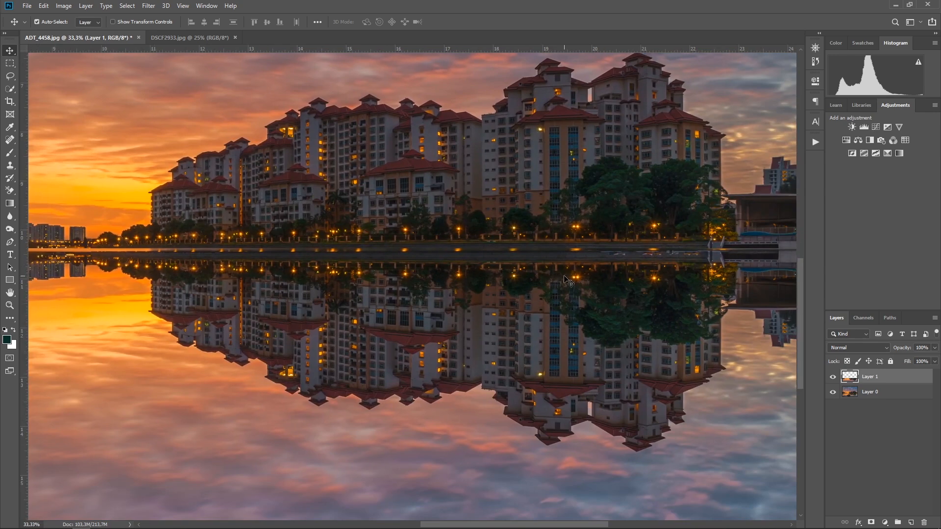
{"action": "key", "text": "ctrl+minus"}
{"action": "key", "text": "ctrl+minus"}
- Select both layers of ADT_4458 and flip them vertically
{"action": "left_click", "coordinate": [890, 399], "text": "shift"}
{"action": "left_click", "coordinate": [64, 5]}
{"action": "mouse_move", "coordinate": [43, 6]}
{"action": "mouse_move", "coordinate": [98, 230]}
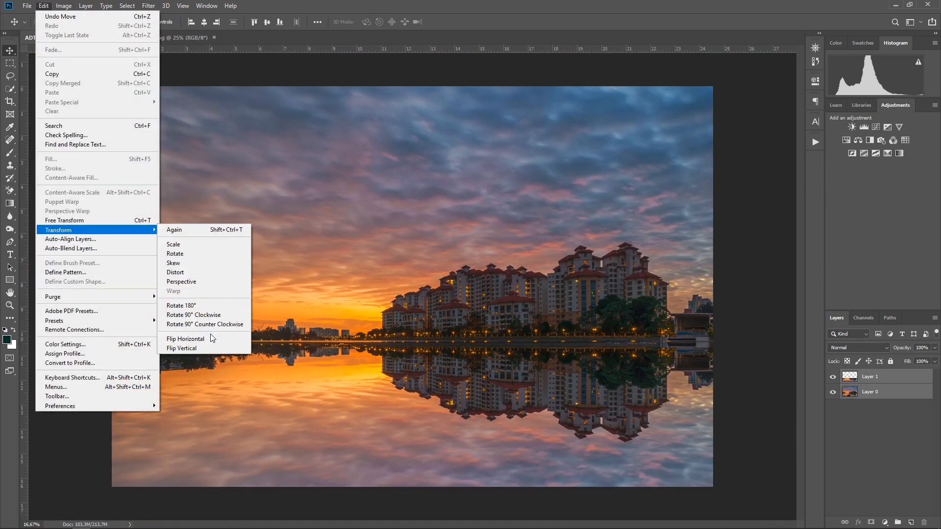
{"action": "left_click", "coordinate": [207, 349]}
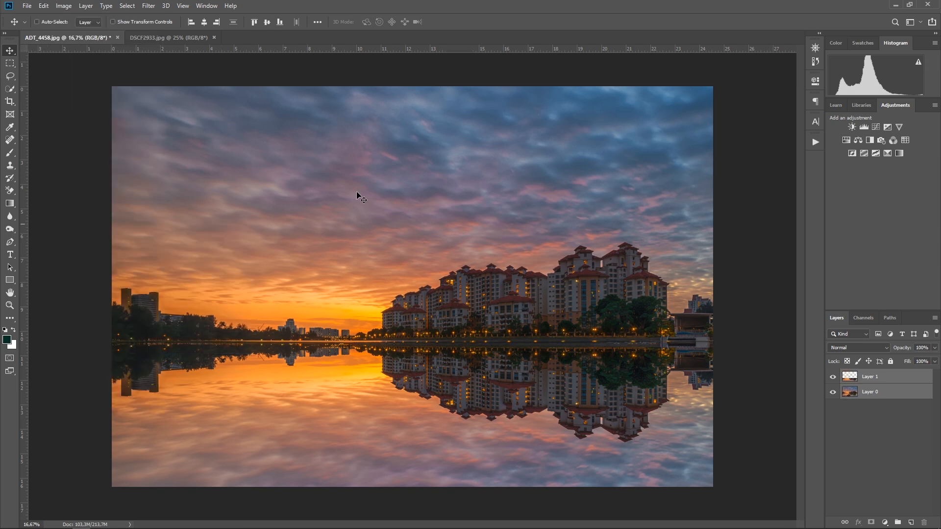
- Switch to DSCF2933 and unlock its background layer
{"action": "left_click", "coordinate": [191, 38]}
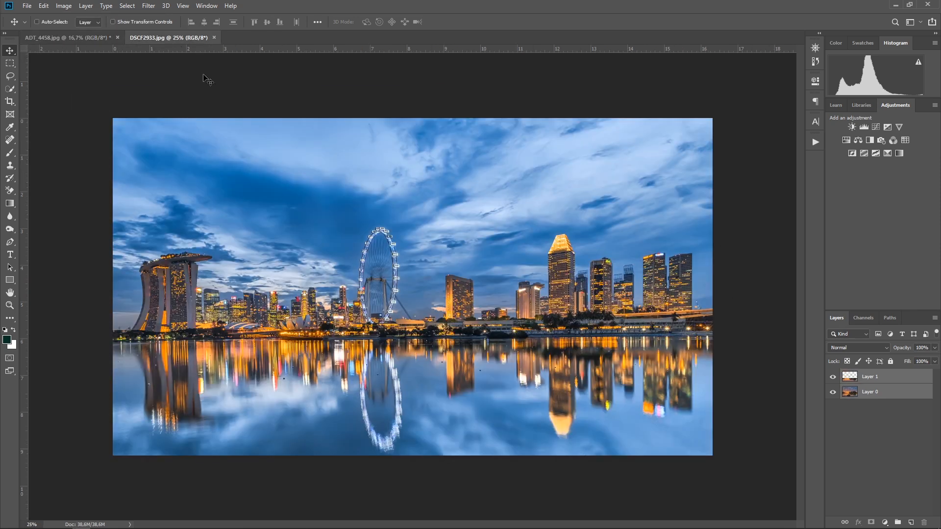
{"action": "left_click", "coordinate": [44, 6]}
{"action": "left_click", "coordinate": [898, 379]}
{"action": "left_click", "coordinate": [920, 377]}
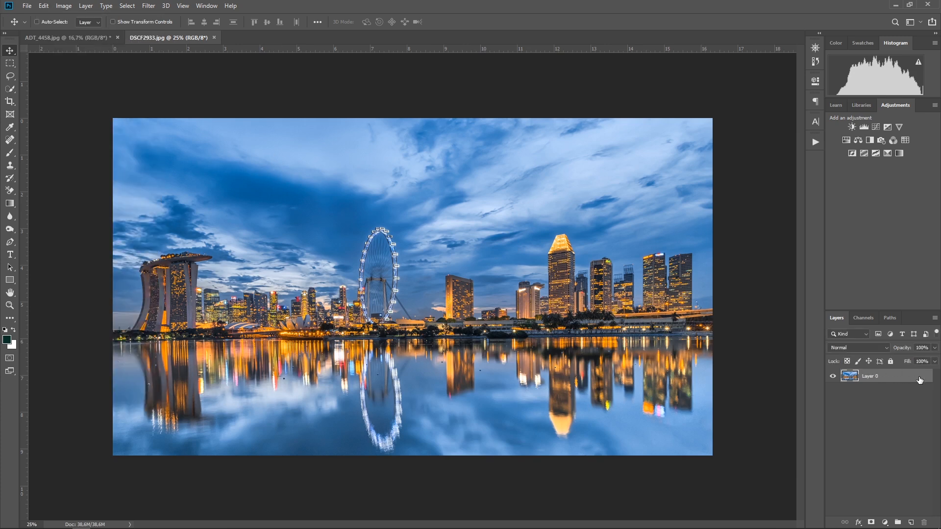
- Flip the skyline layer vertically to inspect its natural reflection upright, and undo the flip
{"action": "left_click", "coordinate": [44, 6]}
{"action": "mouse_move", "coordinate": [139, 231]}
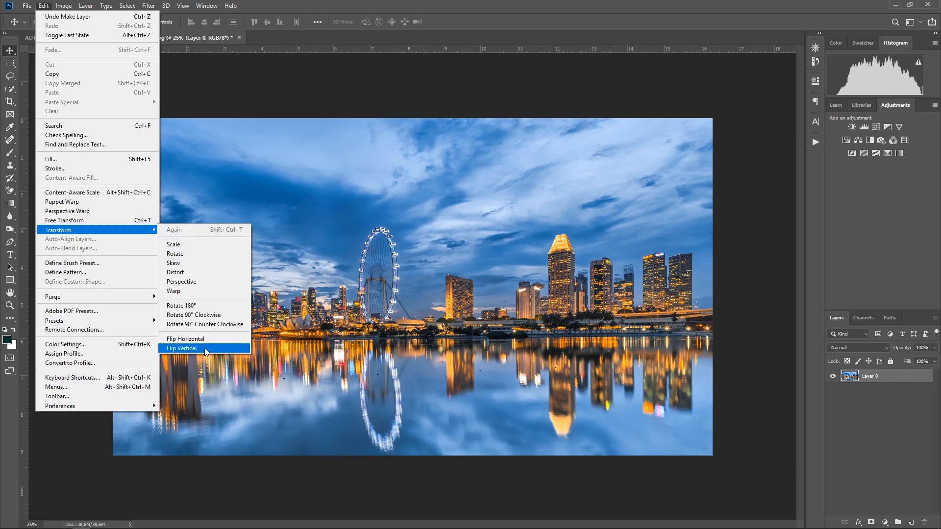
{"action": "left_click", "coordinate": [205, 348]}
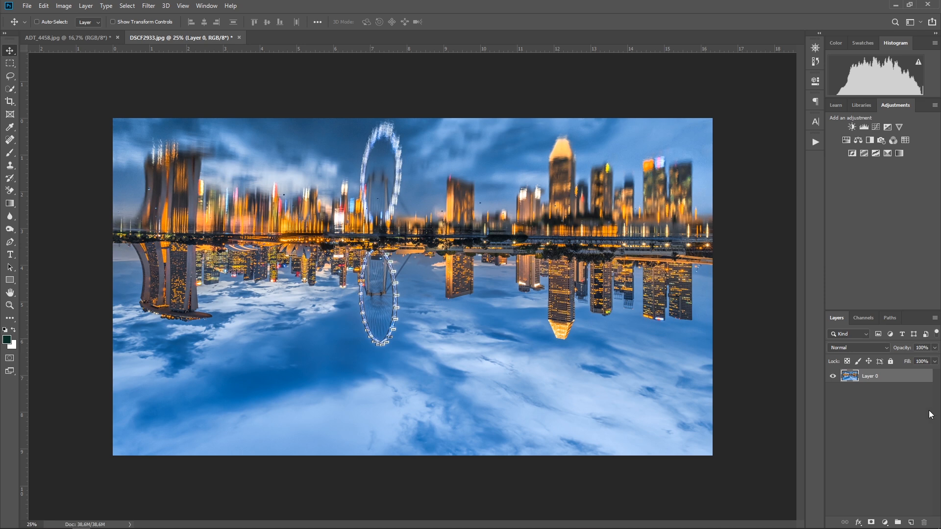
{"action": "key", "text": "ctrl+z"}
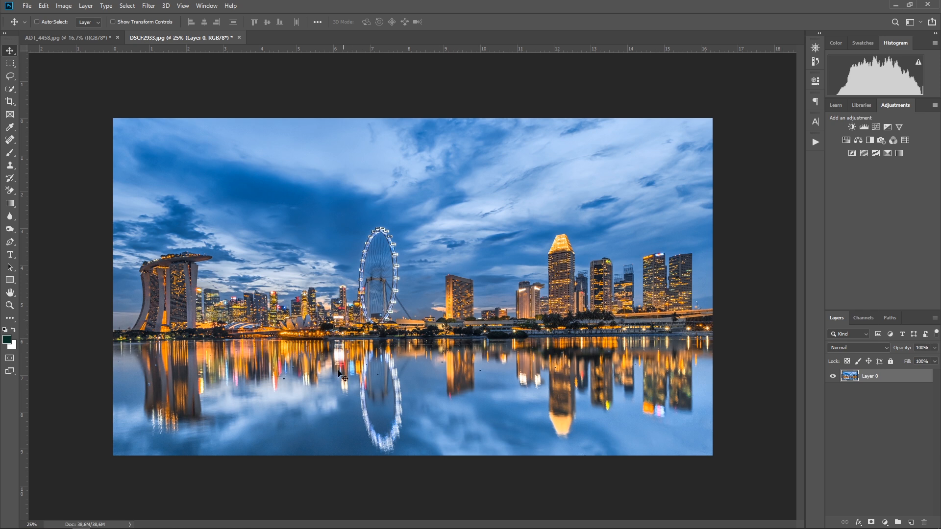
- Compare the natural reflection in DSCF2933 with the mirrored reflection in ADT_4458
{"action": "scroll", "coordinate": [312, 349], "scroll_direction": "up", "scroll_amount": 3}
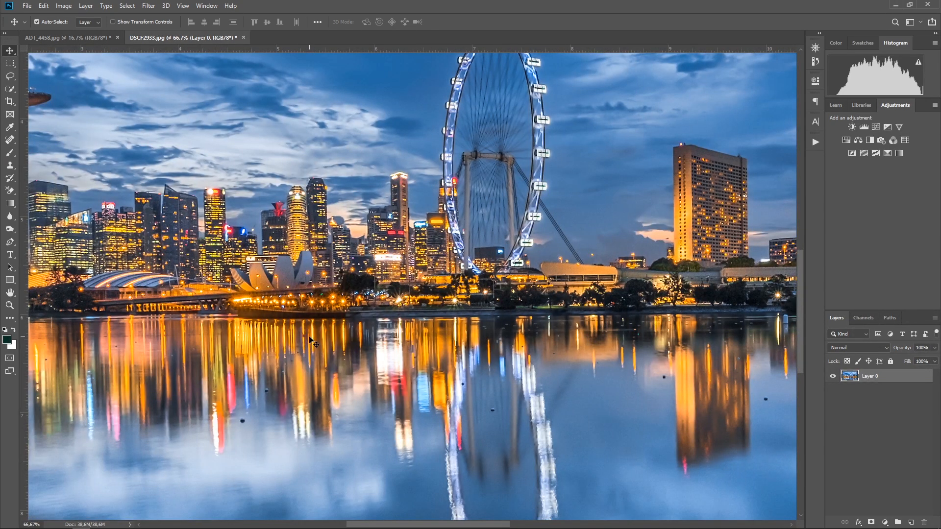
{"action": "scroll", "coordinate": [312, 341], "scroll_direction": "down", "scroll_amount": 3}
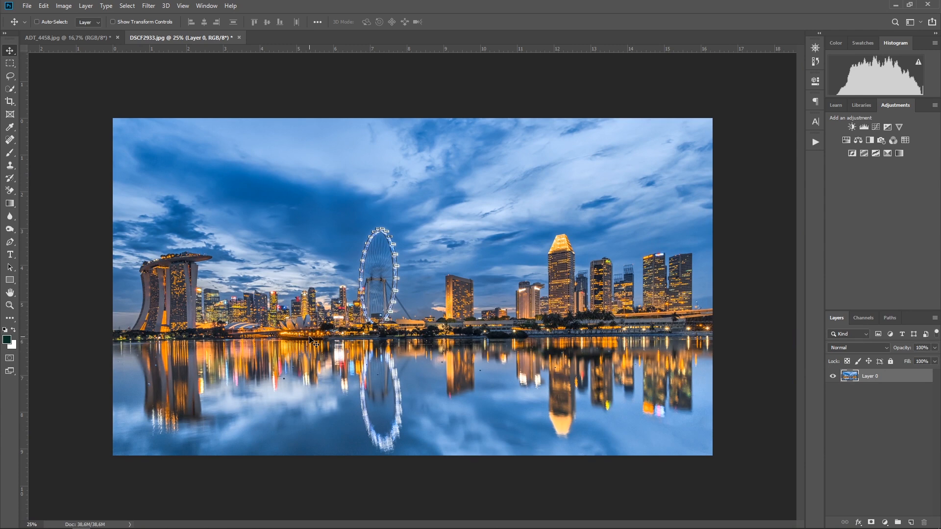
{"action": "left_click", "coordinate": [96, 39]}
{"action": "left_click", "coordinate": [211, 38]}
{"action": "left_click", "coordinate": [96, 38]}
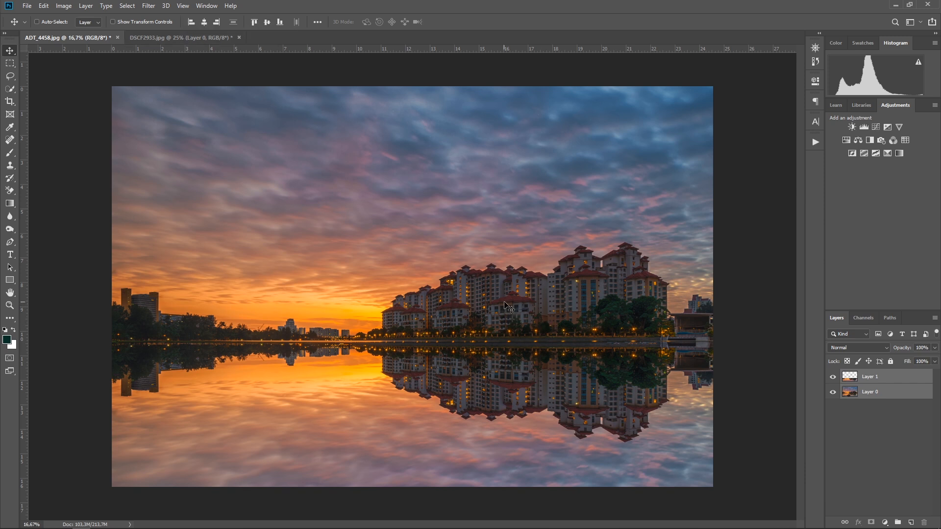
- Close DSCF2933 and ADT_4458 without saving the changes
{"action": "left_click", "coordinate": [239, 38]}
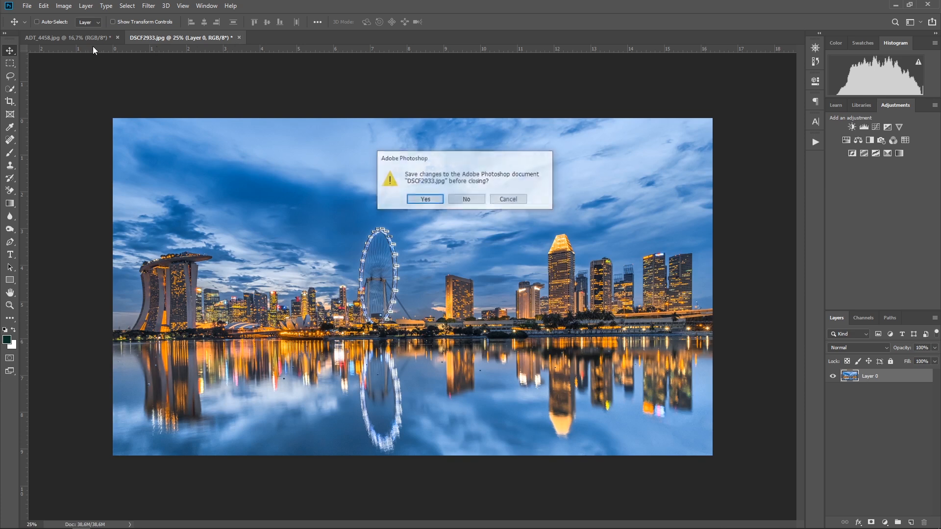
{"action": "left_click", "coordinate": [466, 200]}
{"action": "key", "text": "ctrl+w"}
{"action": "left_click", "coordinate": [475, 199]}
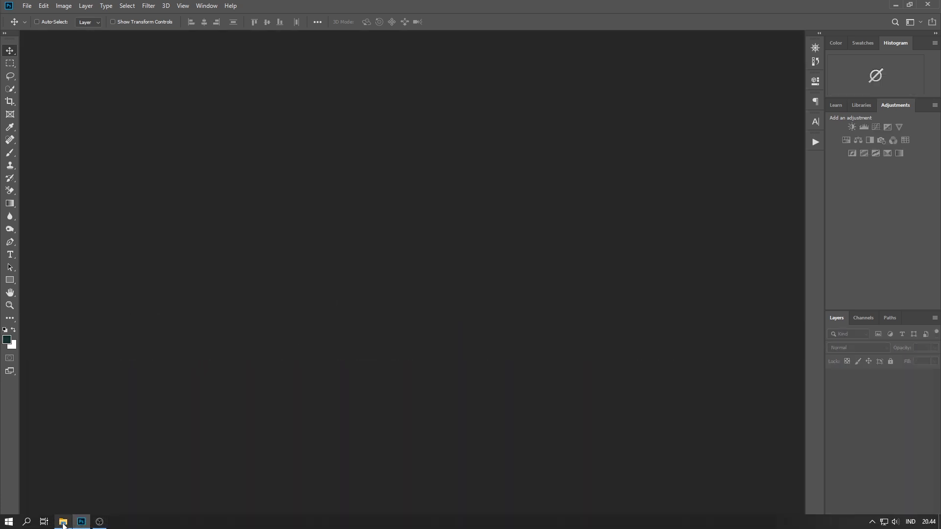
- Open the seascape tree photo ADIT7730 from the Sample folder in Photoshop
{"action": "left_click", "coordinate": [63, 522]}
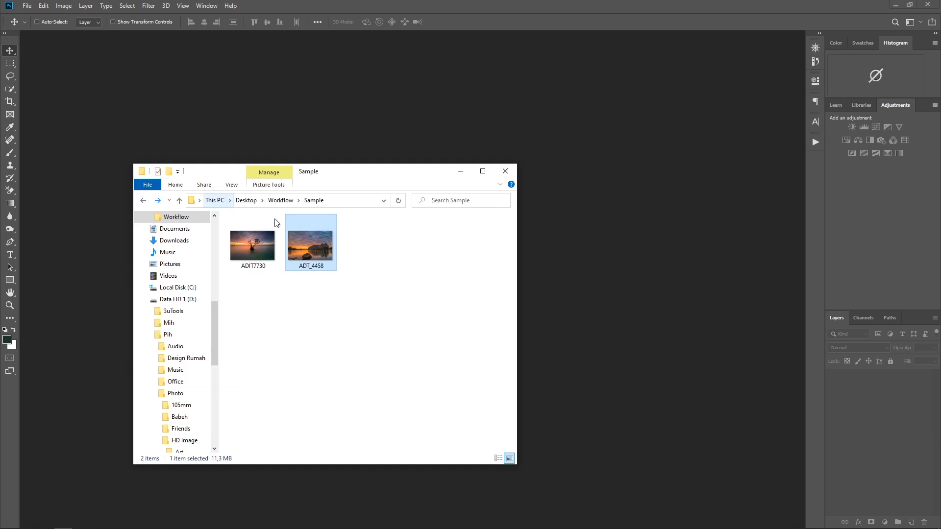
{"action": "left_click_drag", "start_coordinate": [253, 240], "coordinate": [410, 132]}
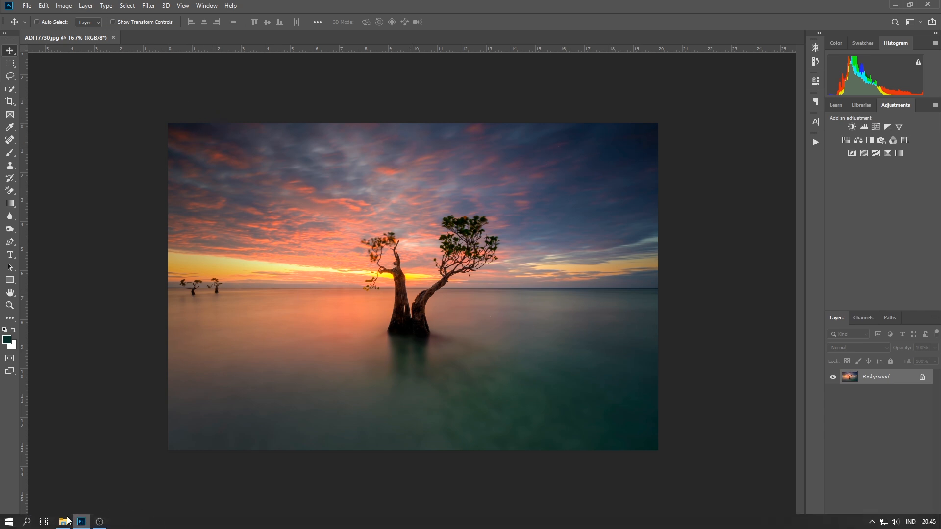
- Examine the camera details in the ADIT7730 file's properties in File Explorer
{"action": "left_click", "coordinate": [65, 521]}
{"action": "right_click", "coordinate": [257, 249]}
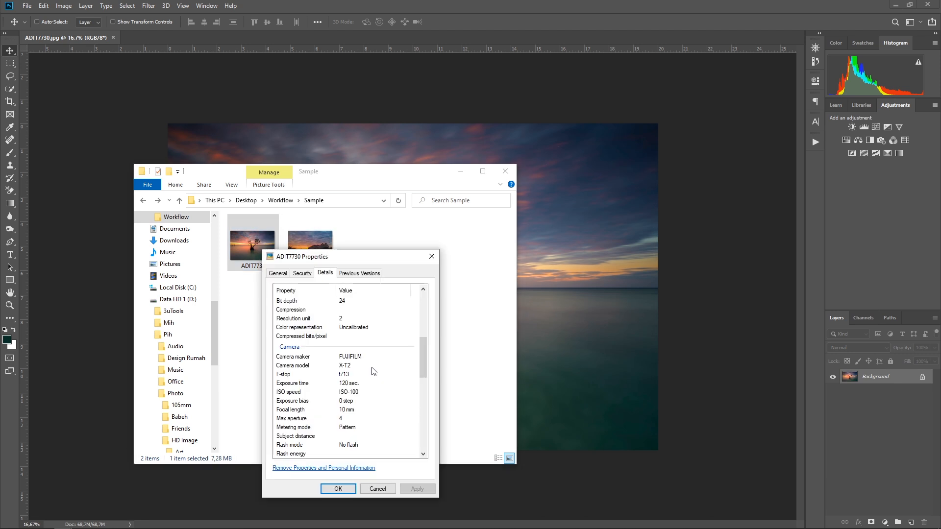
- Close the file properties, minimize File Explorer, and duplicate the Background layer of ADIT7730 in Photoshop
{"action": "left_click", "coordinate": [349, 385]}
{"action": "left_click", "coordinate": [376, 489]}
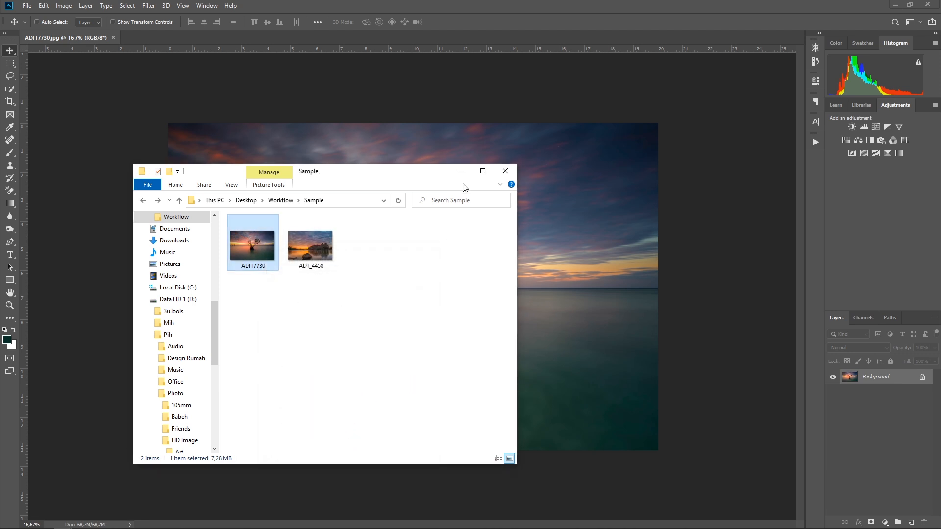
{"action": "left_click", "coordinate": [461, 171]}
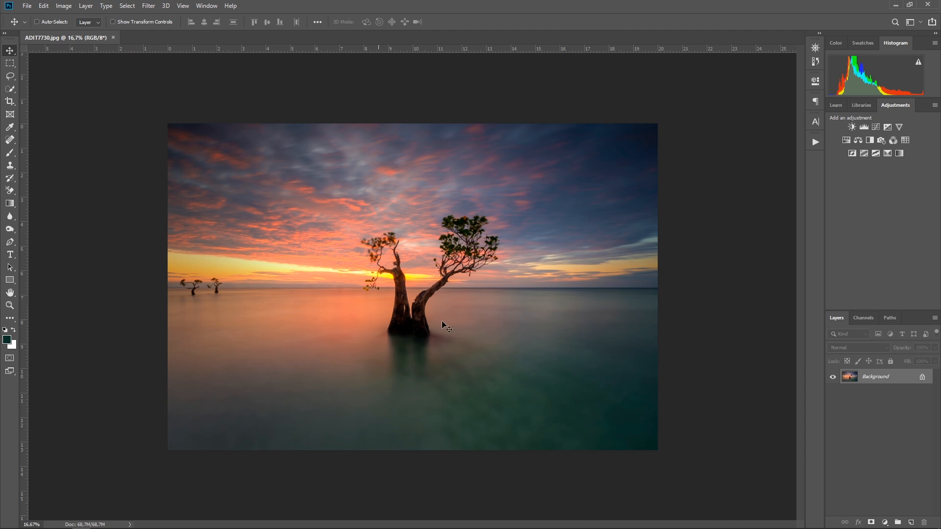
{"action": "left_click_drag", "start_coordinate": [888, 380], "coordinate": [911, 523]}
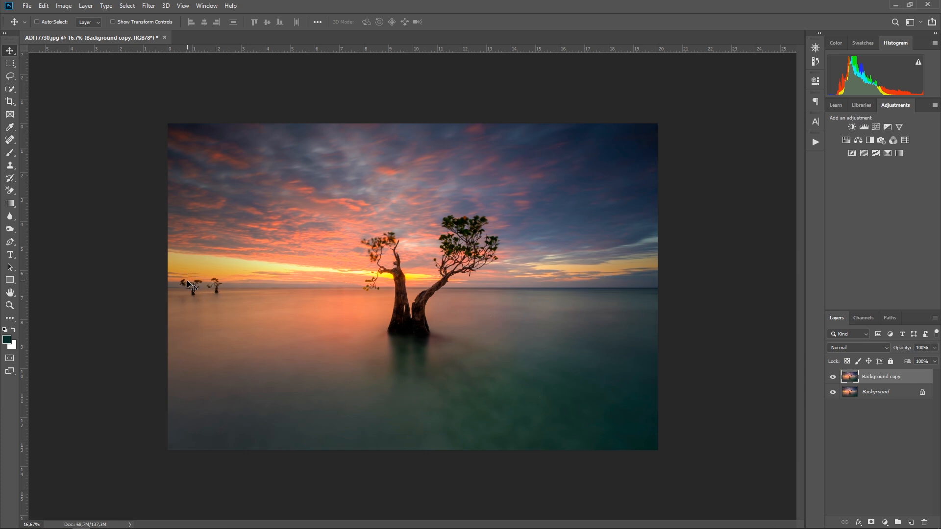
- Lasso the leftmost small tree on the horizon with its reflection, apply a Content-Aware fill at 100% opacity, and deselect
{"action": "key", "text": "ctrl+plus"}
{"action": "key", "text": "ctrl+plus"}
{"action": "key", "text": "ctrl+plus"}
{"action": "scroll", "coordinate": [236, 272], "scroll_direction": "left", "scroll_amount": 5}
{"action": "left_click_drag", "start_coordinate": [261, 281], "coordinate": [214, 297]}
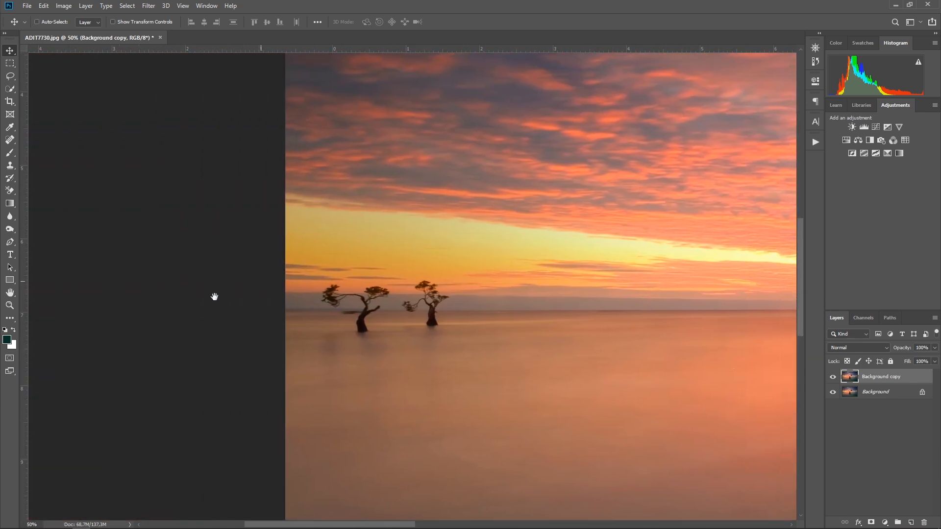
{"action": "left_click", "coordinate": [10, 76]}
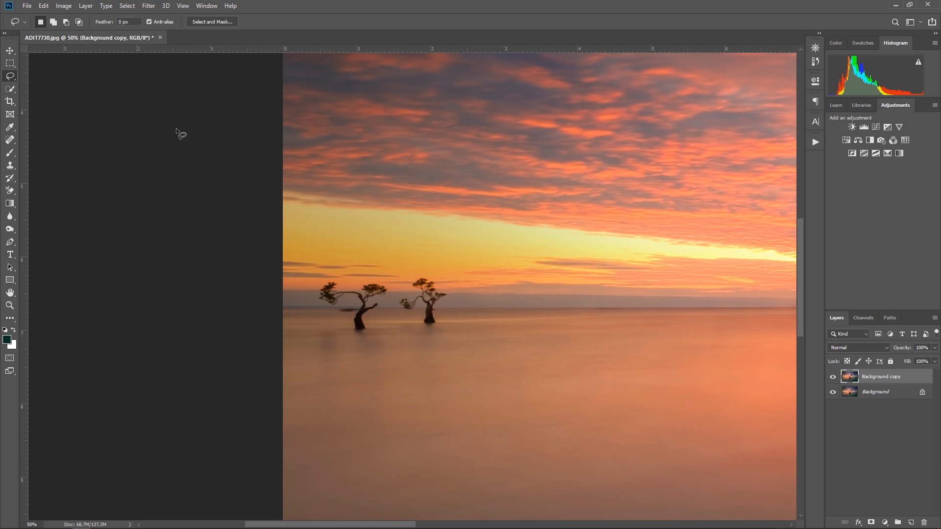
{"action": "mouse_move", "coordinate": [349, 281]}
{"action": "left_mouse_down"}
{"action": "mouse_move", "coordinate": [313, 288]}
{"action": "mouse_move", "coordinate": [323, 306]}
{"action": "mouse_move", "coordinate": [337, 308]}
{"action": "mouse_move", "coordinate": [356, 351]}
{"action": "mouse_move", "coordinate": [346, 278]}
{"action": "left_mouse_up"}
{"action": "left_click", "coordinate": [43, 6]}
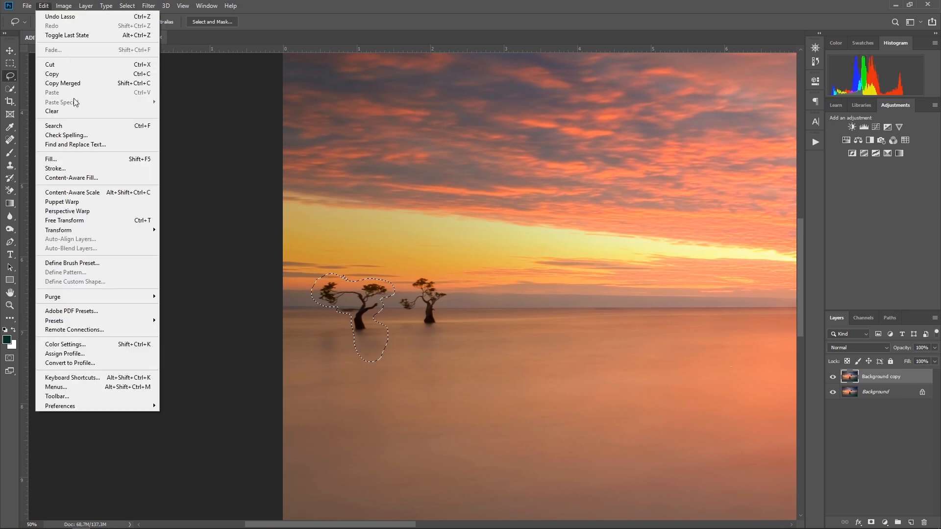
{"action": "left_click", "coordinate": [74, 158]}
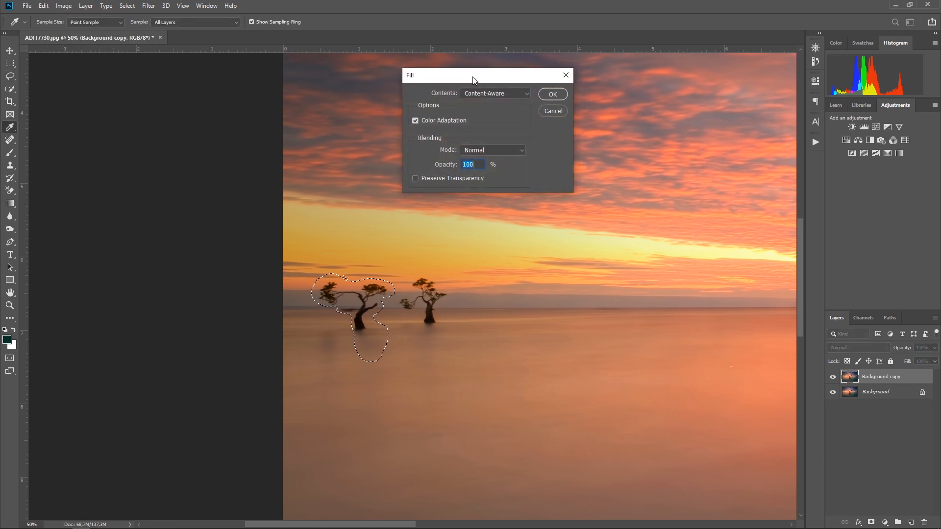
{"action": "left_click", "coordinate": [553, 94]}
{"action": "key", "text": "ctrl+d"}
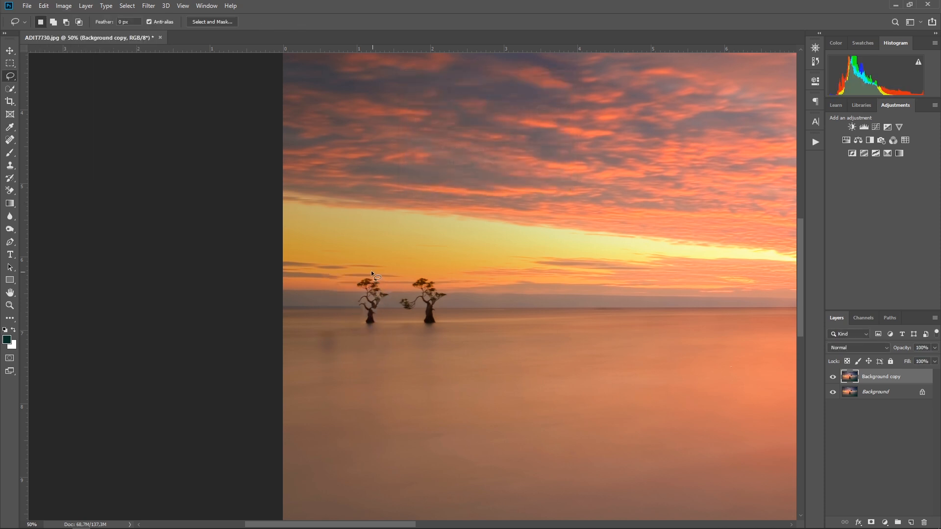
- Lasso the tree duplicated by the previous fill, replace it with a Content-Aware fill, and deselect
{"action": "mouse_move", "coordinate": [356, 297]}
{"action": "left_mouse_down"}
{"action": "mouse_move", "coordinate": [360, 331]}
{"action": "mouse_move", "coordinate": [380, 339]}
{"action": "mouse_move", "coordinate": [390, 290]}
{"action": "mouse_move", "coordinate": [369, 269]}
{"action": "left_mouse_up"}
{"action": "left_click", "coordinate": [43, 6]}
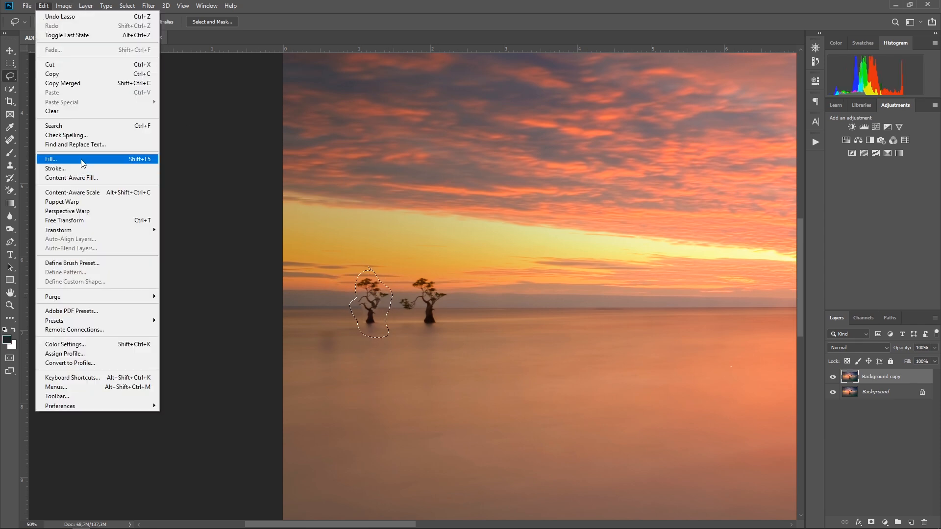
{"action": "left_click", "coordinate": [74, 159]}
{"action": "left_click", "coordinate": [553, 94]}
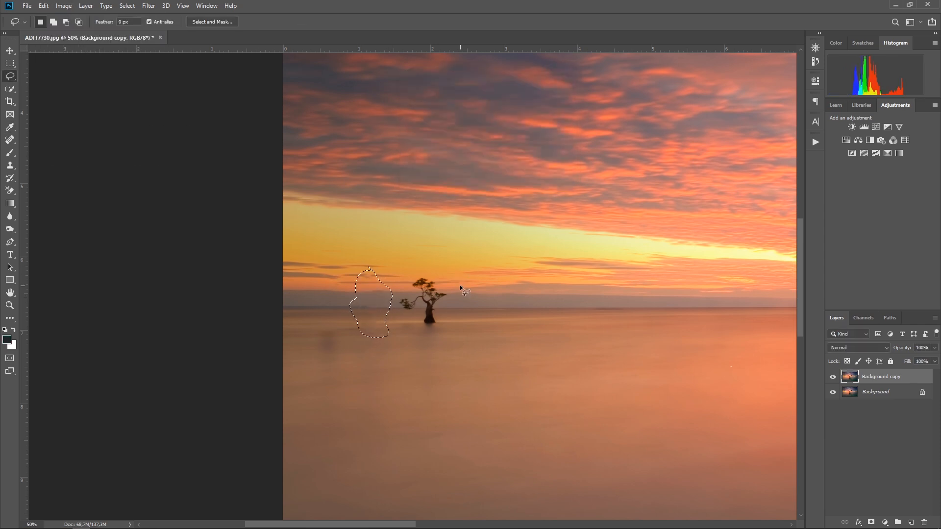
{"action": "key", "text": "ctrl+d"}
- Remove the last small tree on the horizon with a lasso selection and a Content-Aware fill
{"action": "mouse_move", "coordinate": [432, 272]}
{"action": "left_mouse_down"}
{"action": "mouse_move", "coordinate": [412, 276]}
{"action": "mouse_move", "coordinate": [392, 301]}
{"action": "mouse_move", "coordinate": [417, 315]}
{"action": "mouse_move", "coordinate": [421, 336]}
{"action": "mouse_move", "coordinate": [451, 344]}
{"action": "mouse_move", "coordinate": [450, 303]}
{"action": "mouse_move", "coordinate": [426, 271]}
{"action": "left_mouse_up"}
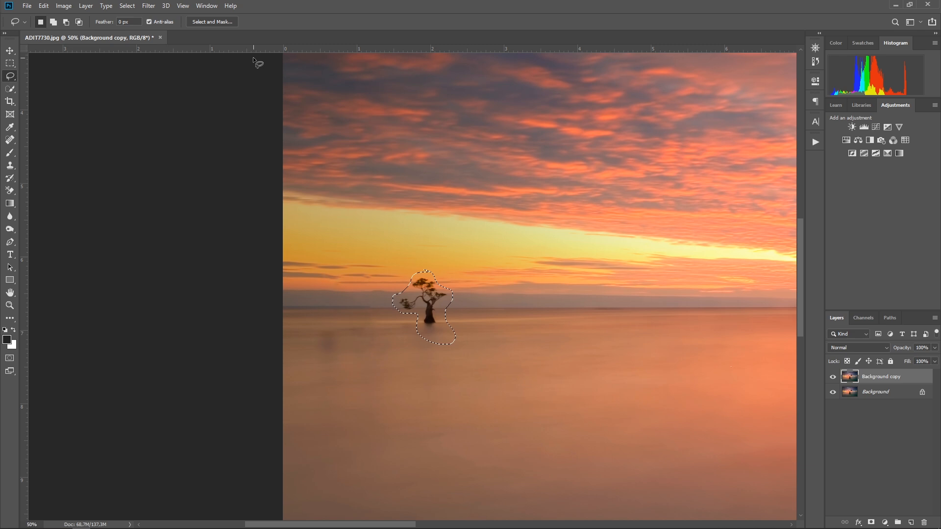
{"action": "key", "text": "shift+F5"}
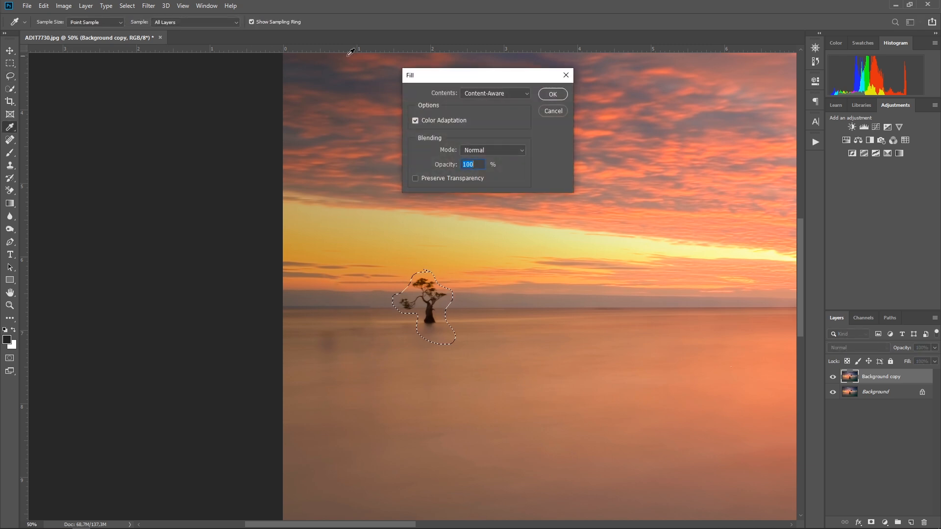
{"action": "left_click", "coordinate": [552, 94]}
{"action": "key", "text": "ctrl+d"}
{"action": "key", "text": "ctrl+0"}
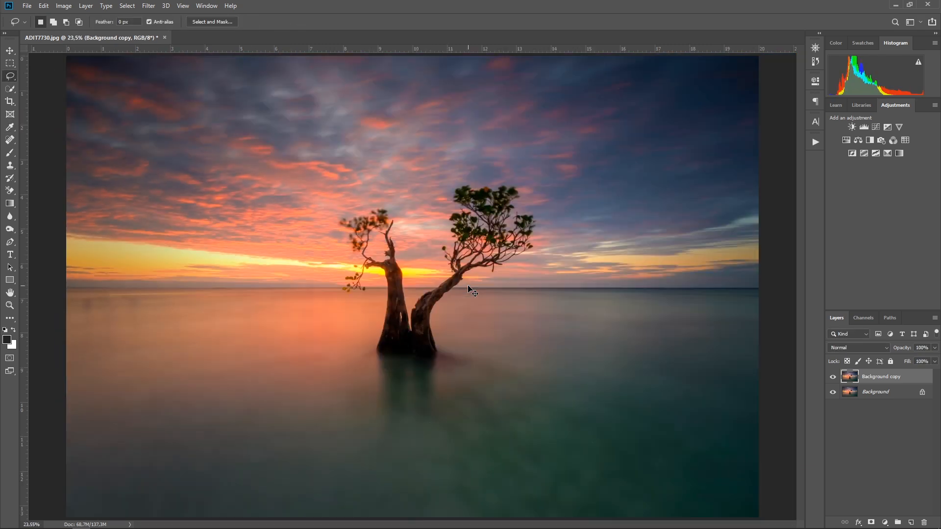
{"action": "key", "text": "ctrl+minus"}
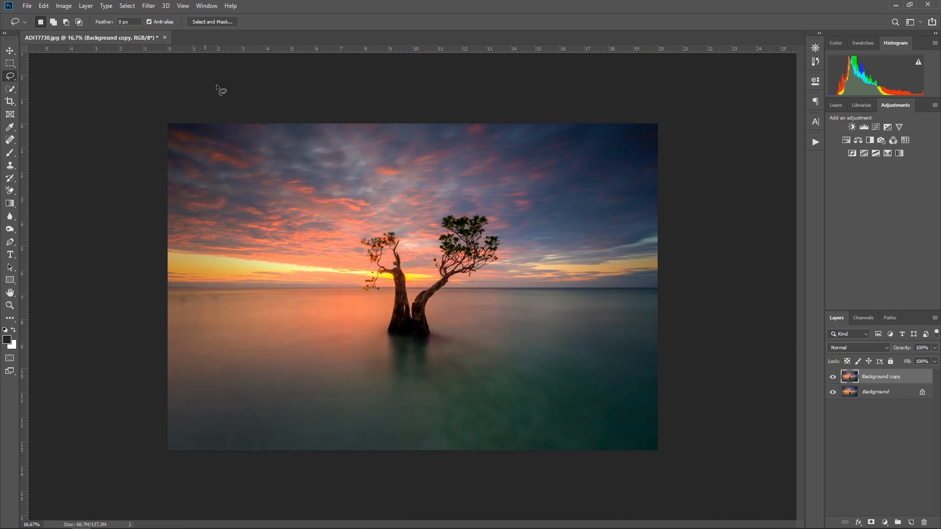
- Select the full-width area above the horizon with the Rectangular Marquee and copy it to a new layer
{"action": "key", "text": "m"}
{"action": "mouse_move", "coordinate": [167, 123]}
{"action": "left_mouse_down"}
{"action": "mouse_move", "coordinate": [283, 122]}
{"action": "mouse_move", "coordinate": [734, 266]}
{"action": "mouse_move", "coordinate": [762, 287]}
{"action": "left_mouse_up"}
{"action": "key", "text": "ctrl+j"}
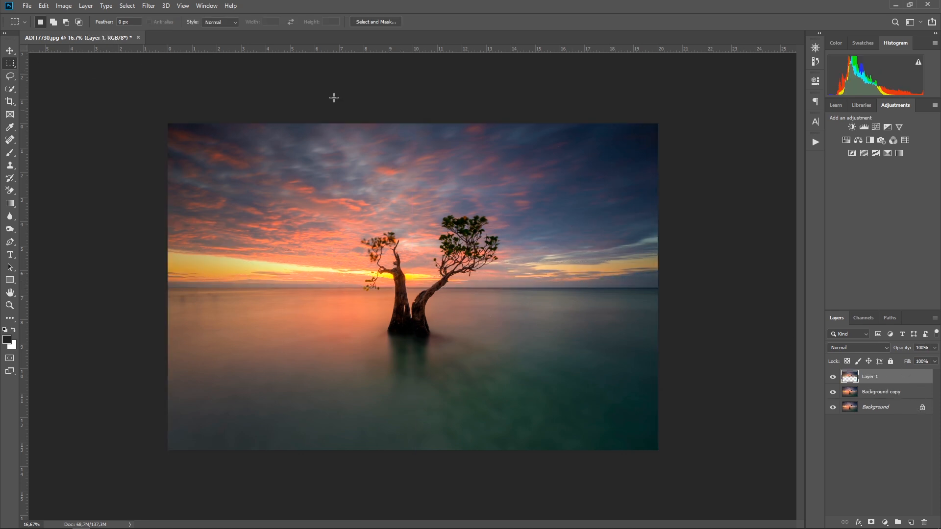
- Try to flip the copied sky layer vertically and position it below the horizon as a mirrored reflection
{"action": "left_click", "coordinate": [44, 5]}
{"action": "mouse_move", "coordinate": [105, 230]}
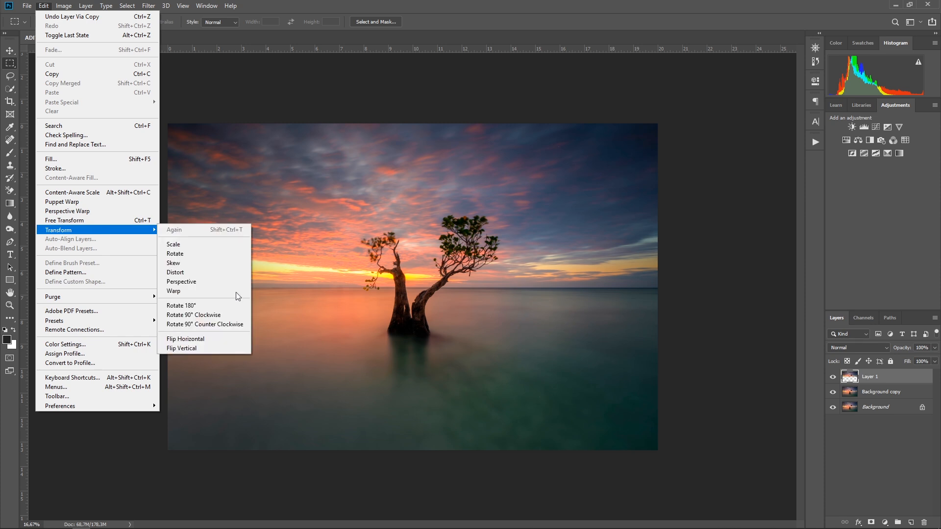
{"action": "left_click", "coordinate": [234, 349]}
{"action": "left_click", "coordinate": [10, 51]}
{"action": "left_click_drag", "start_coordinate": [417, 209], "coordinate": [415, 369]}
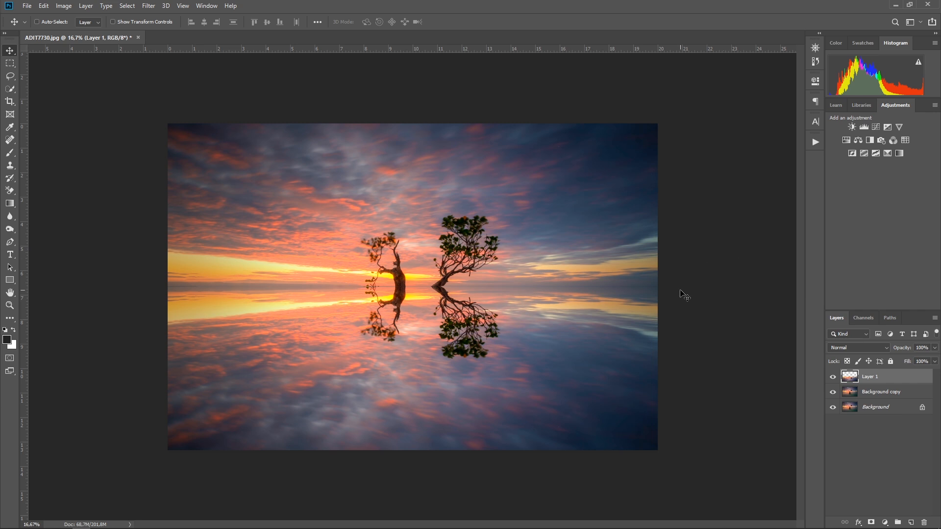
{"action": "mouse_move", "coordinate": [445, 307]}
{"action": "left_mouse_down"}
{"action": "mouse_move", "coordinate": [441, 361]}
{"action": "mouse_move", "coordinate": [442, 315]}
{"action": "left_mouse_up"}
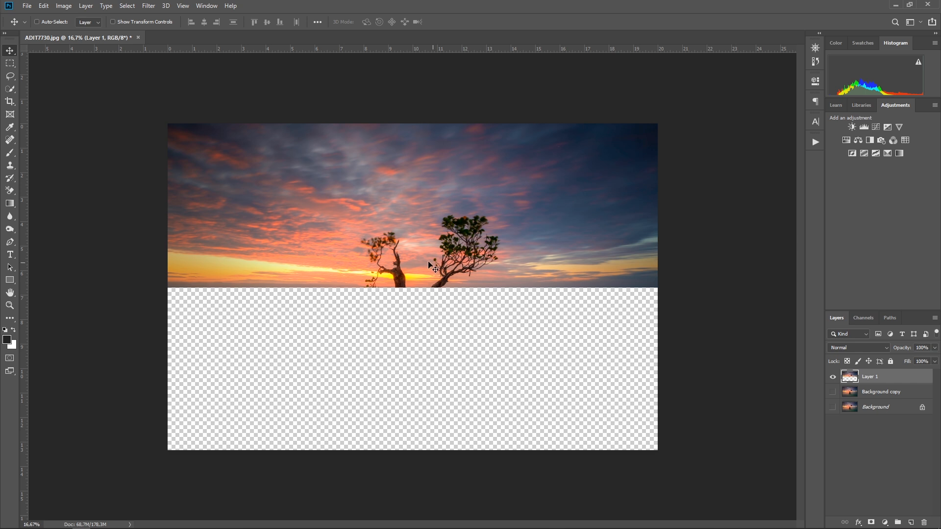
- Remove the left tree's foliage and upper branches from Layer 1 with a lasso selection and a Content-Aware fill
{"action": "key", "text": "ctrl+plus"}
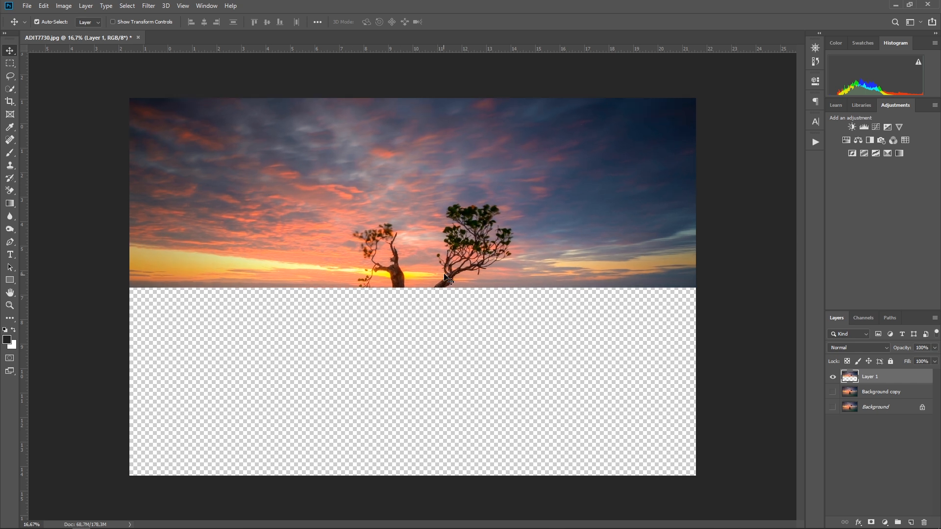
{"action": "left_click_drag", "start_coordinate": [390, 195], "coordinate": [315, 218]}
{"action": "left_click_drag", "start_coordinate": [254, 233], "coordinate": [315, 241]}
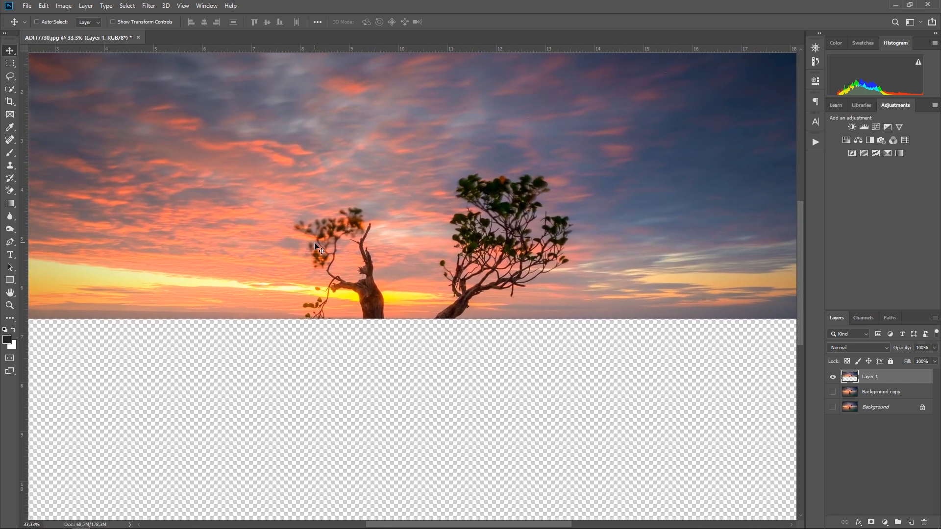
{"action": "key", "text": "l"}
{"action": "mouse_move", "coordinate": [341, 198]}
{"action": "left_mouse_down"}
{"action": "mouse_move", "coordinate": [291, 210]}
{"action": "mouse_move", "coordinate": [296, 258]}
{"action": "left_mouse_up"}
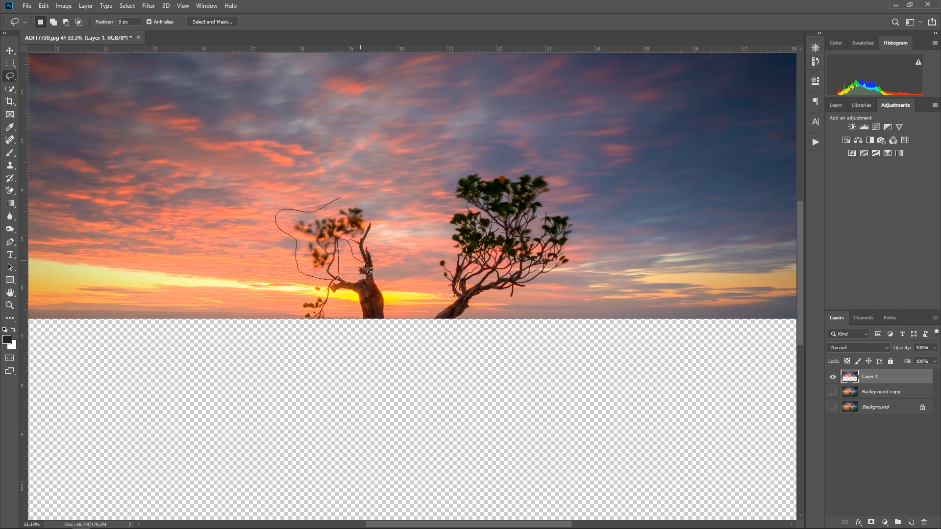
{"action": "mouse_move", "coordinate": [371, 246]}
{"action": "left_mouse_down"}
{"action": "mouse_move", "coordinate": [366, 212]}
{"action": "mouse_move", "coordinate": [344, 196]}
{"action": "left_mouse_up"}
{"action": "key", "text": "shift+F5"}
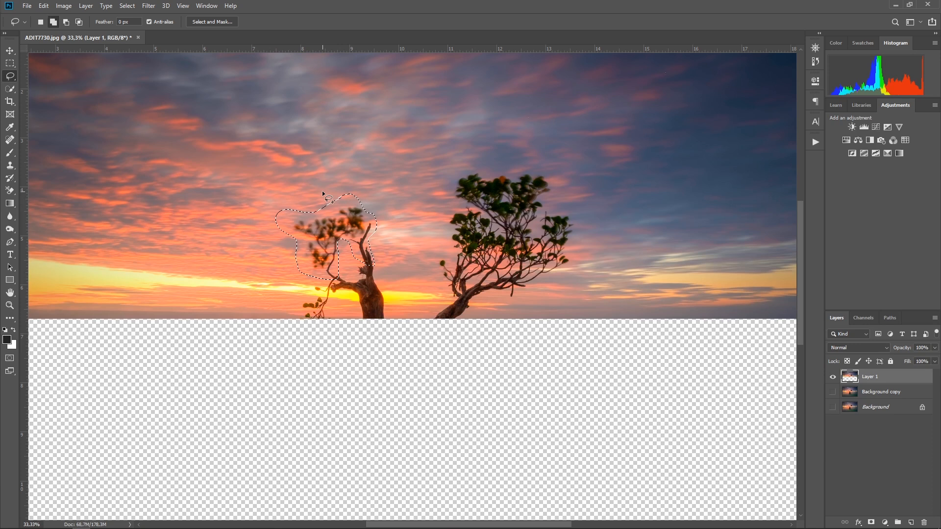
{"action": "key", "text": "Return"}
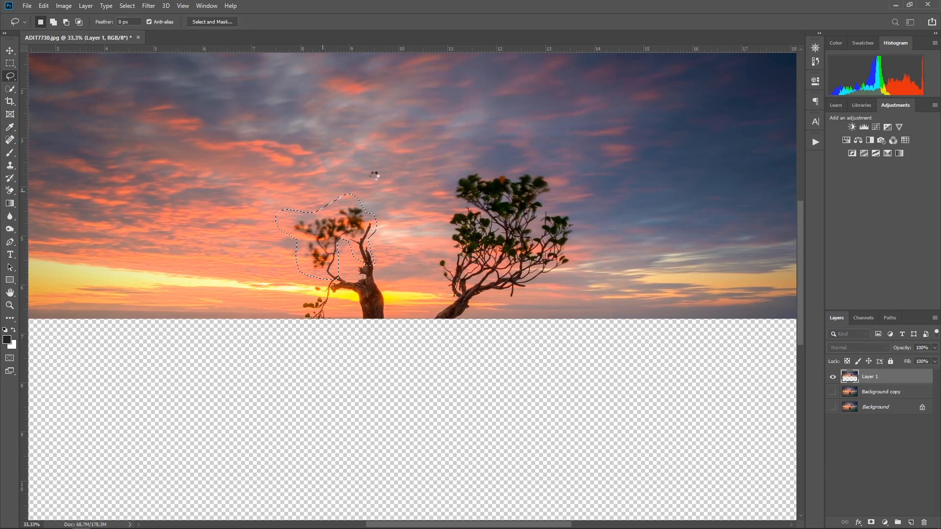
{"action": "key", "text": "ctrl+d"}
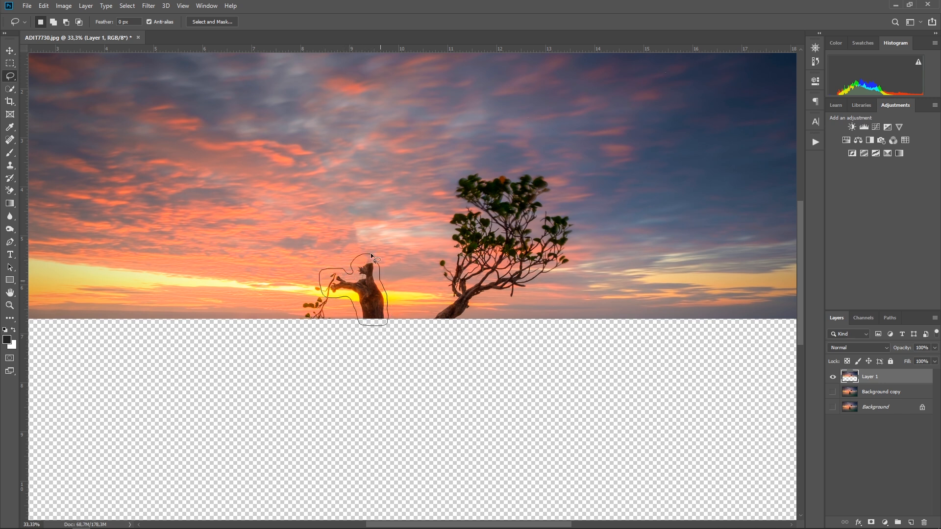
- Remove the left tree's remaining trunk from Layer 1 with a lasso selection and a Content-Aware fill
{"action": "left_click_drag", "start_coordinate": [373, 257], "coordinate": [374, 255]}
{"action": "key", "text": "shift+F5"}
{"action": "key", "text": "Return"}
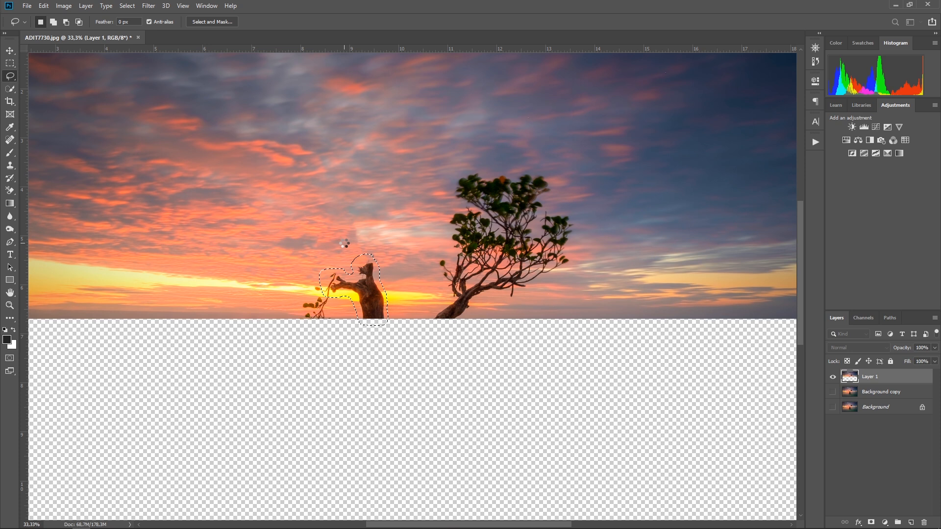
{"action": "key", "text": "ctrl+d"}
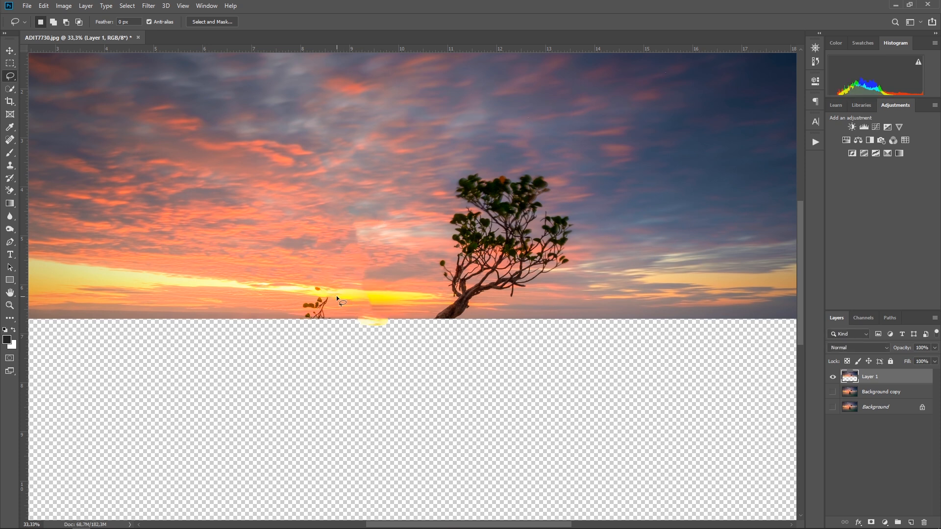
- Remove the leftover leafy twig of the left tree at the horizon using a lasso selection and a Content-Aware fill
{"action": "left_click_drag", "start_coordinate": [333, 306], "coordinate": [332, 283]}
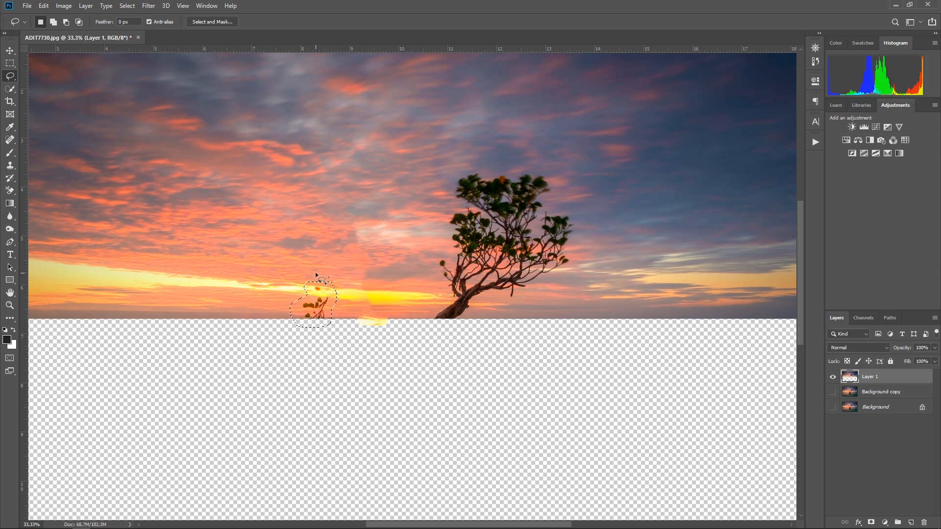
{"action": "key", "text": "shift+F5"}
{"action": "key", "text": "Return"}
{"action": "key", "text": "ctrl+d"}
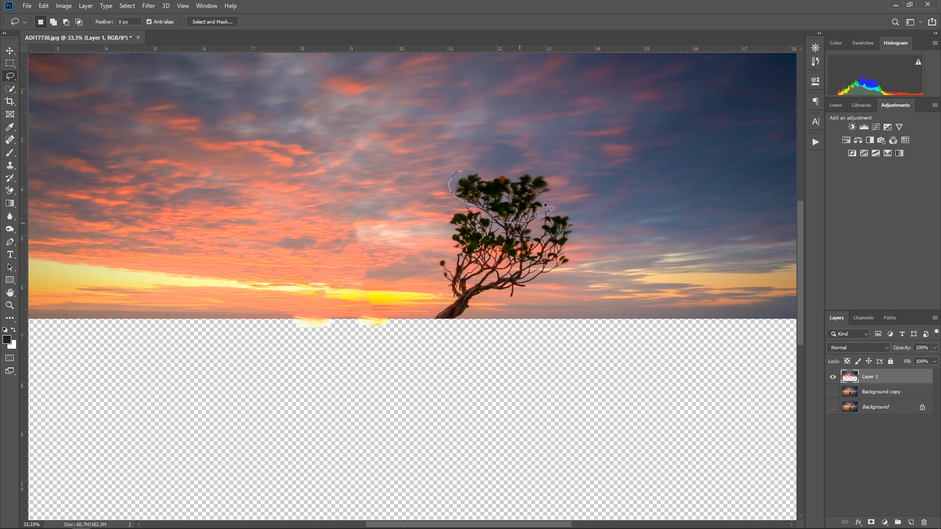
- Lasso the top of the right tree's crown on Layer 1, replace it with a Content-Aware fill, and deselect
{"action": "left_click_drag", "start_coordinate": [498, 169], "coordinate": [453, 168]}
{"action": "key", "text": "shift+F5"}
{"action": "key", "text": "Return"}
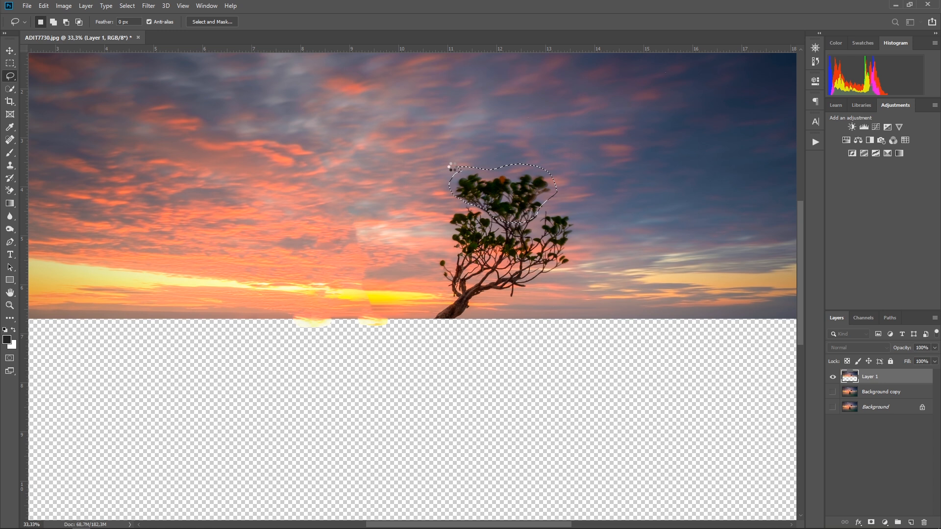
{"action": "key", "text": "ctrl+d"}
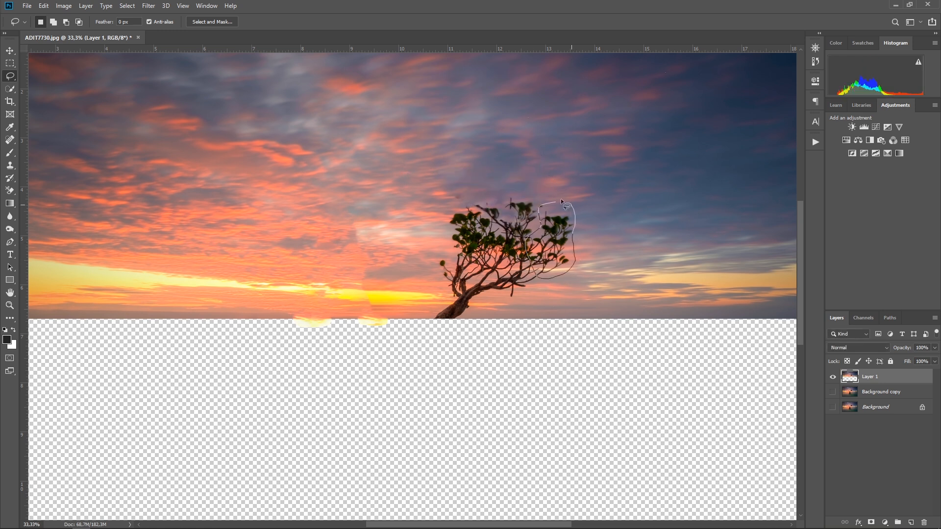
- Lasso the outer right side of the right tree's crown, replace it with a Content-Aware fill, and deselect
{"action": "left_click_drag", "start_coordinate": [569, 202], "coordinate": [548, 194]}
{"action": "key", "text": "shift+F5"}
{"action": "key", "text": "Return"}
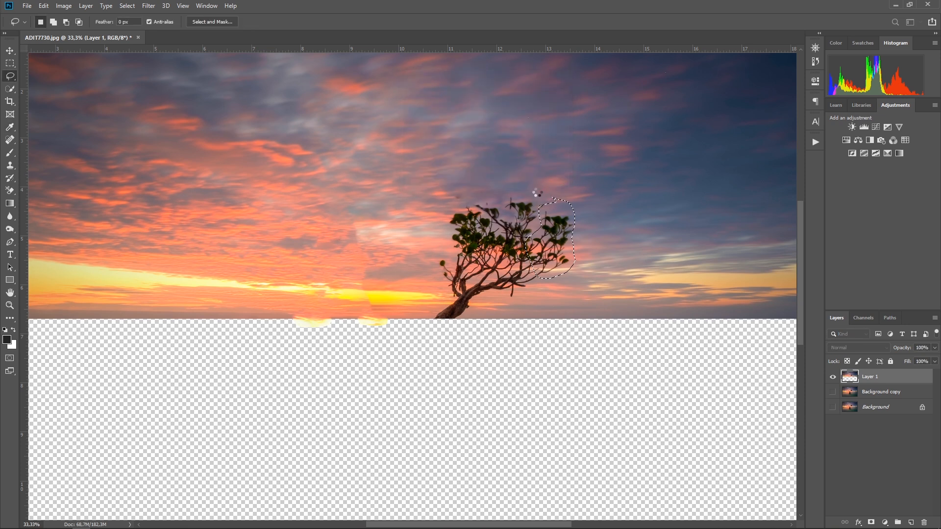
{"action": "key", "text": "ctrl+d"}
- Lasso the upper right branches remaining on the right tree, replace them with a Content-Aware fill, and deselect
{"action": "left_click_drag", "start_coordinate": [497, 202], "coordinate": [529, 254]}
{"action": "left_click_drag", "start_coordinate": [543, 192], "coordinate": [514, 188]}
{"action": "key", "text": "shift+F5"}
{"action": "key", "text": "Return"}
{"action": "key", "text": "ctrl+d"}
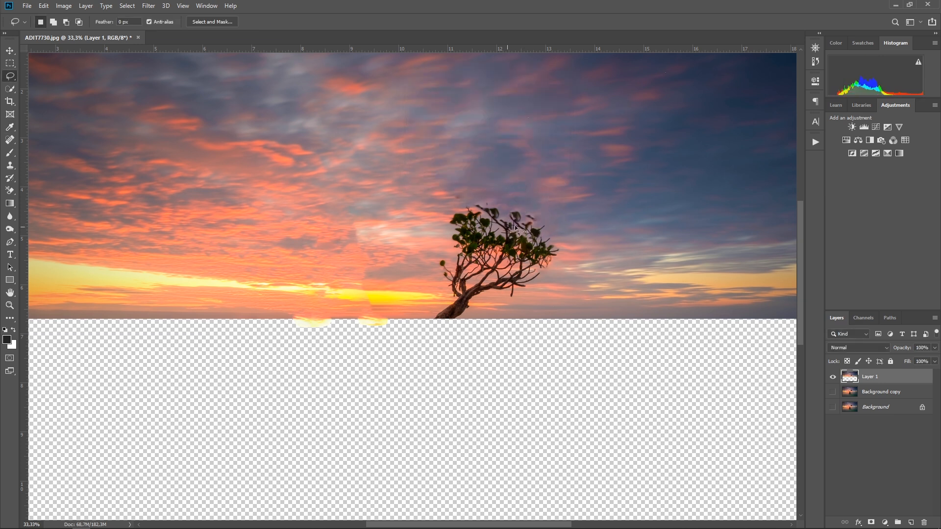
- Remove the stray speck above the right tree's crown and the tree's trunk base with lasso selections and Content-Aware fills
{"action": "left_click_drag", "start_coordinate": [455, 206], "coordinate": [455, 193]}
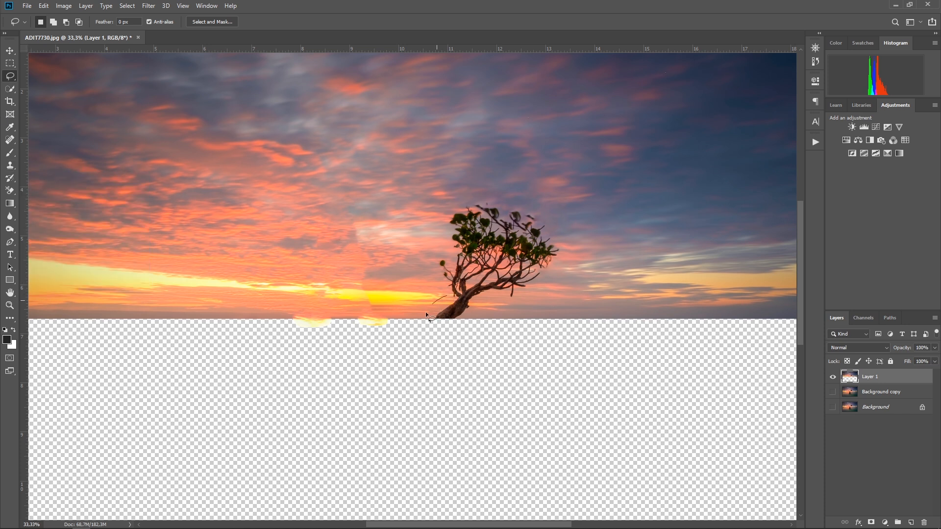
{"action": "left_click_drag", "start_coordinate": [509, 294], "coordinate": [441, 283]}
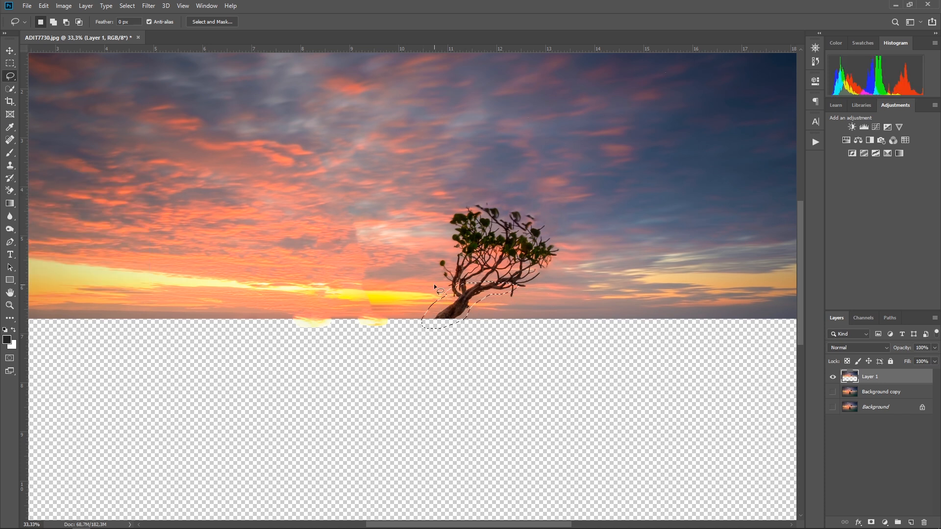
{"action": "key", "text": "shift+F5"}
{"action": "key", "text": "Return"}
{"action": "key", "text": "ctrl+d"}
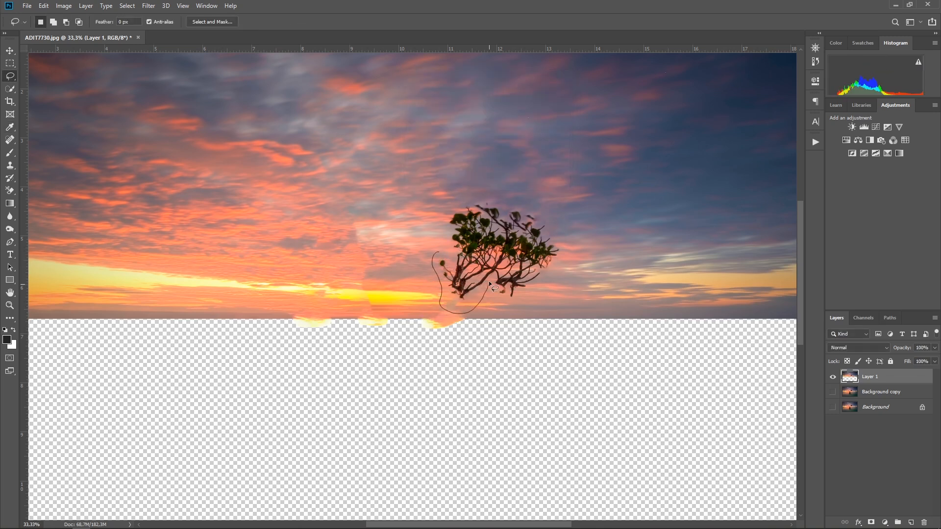
- Remove the right tree's lower-left branches and the rest of its crown with lasso selections and Content-Aware fills, and deselect
{"action": "left_click_drag", "start_coordinate": [416, 244], "coordinate": [416, 244]}
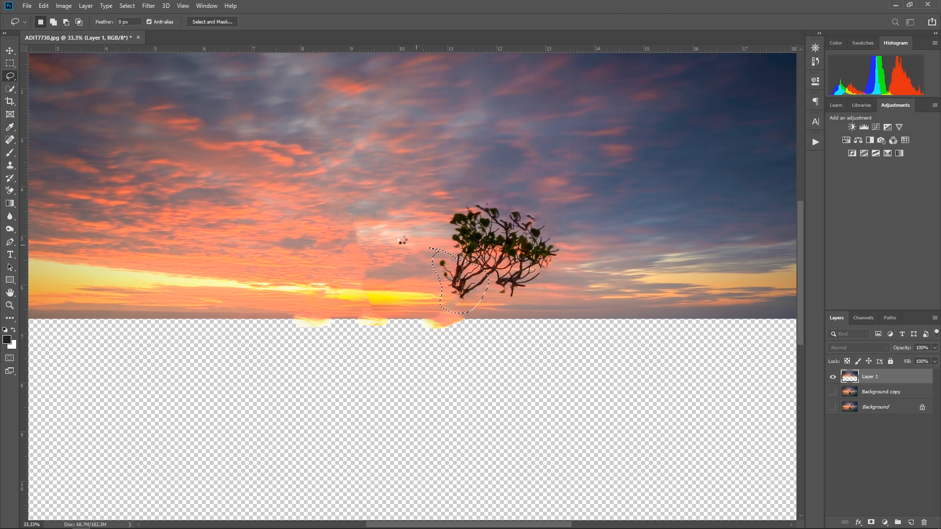
{"action": "key", "text": "ctrl+d"}
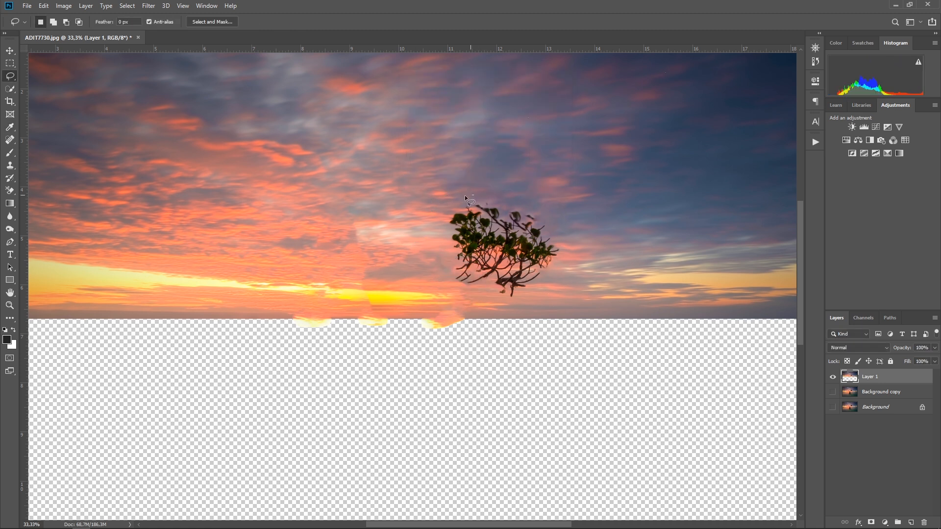
{"action": "mouse_move", "coordinate": [499, 298]}
{"action": "left_mouse_down"}
{"action": "mouse_move", "coordinate": [531, 293]}
{"action": "mouse_move", "coordinate": [553, 272]}
{"action": "left_mouse_up"}
{"action": "left_click_drag", "start_coordinate": [457, 196], "coordinate": [458, 199]}
{"action": "key", "text": "shift+BackSpace"}
{"action": "key", "text": "Return"}
{"action": "key", "text": "ctrl+d"}
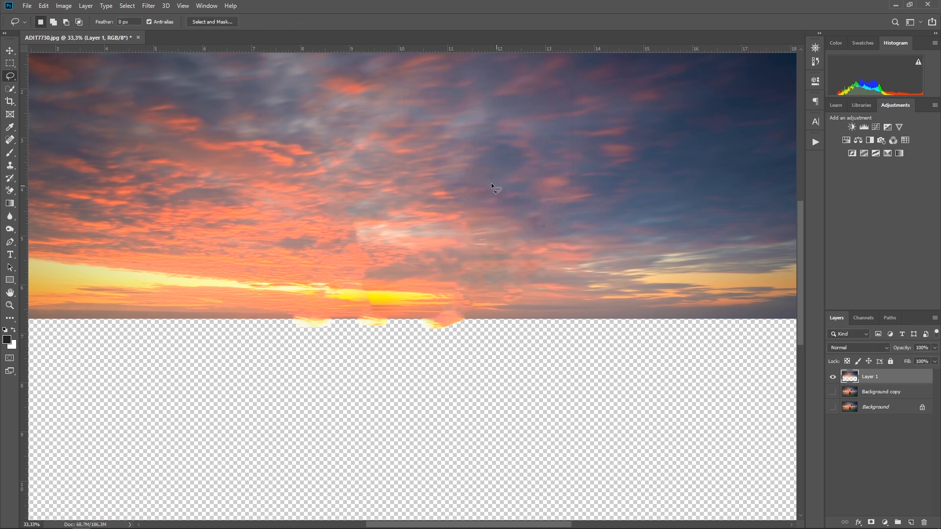
- Set the Clone Stamp opacity to 35% and blend the patched sky where the trees stood on Layer 1
{"action": "left_click", "coordinate": [12, 167]}
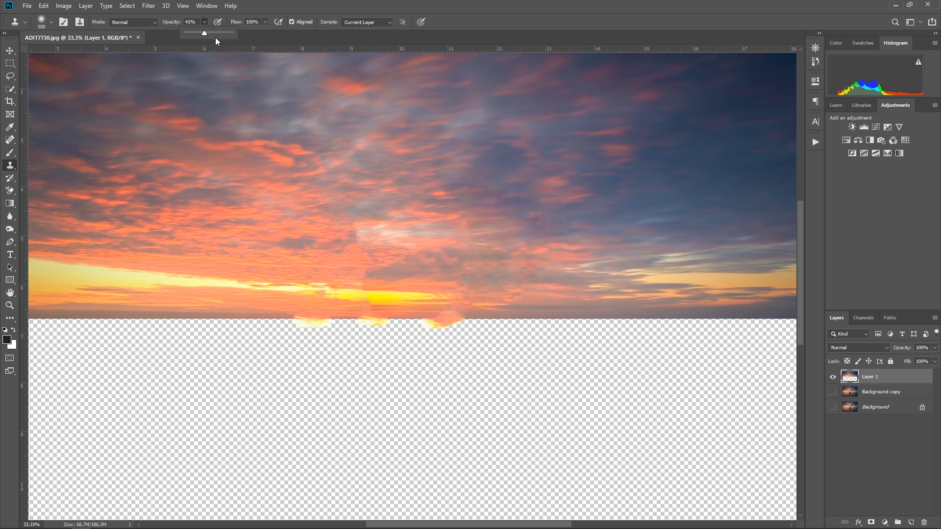
{"action": "left_click_drag", "start_coordinate": [204, 33], "coordinate": [202, 33]}
{"action": "mouse_move", "coordinate": [339, 281]}
{"action": "left_mouse_down"}
{"action": "mouse_move", "coordinate": [359, 277]}
{"action": "mouse_move", "coordinate": [355, 261]}
{"action": "mouse_move", "coordinate": [409, 235]}
{"action": "mouse_move", "coordinate": [363, 269]}
{"action": "mouse_move", "coordinate": [395, 290]}
{"action": "mouse_move", "coordinate": [381, 207]}
{"action": "mouse_move", "coordinate": [353, 210]}
{"action": "left_mouse_up"}
{"action": "left_click", "coordinate": [561, 289], "text": "alt"}
{"action": "mouse_move", "coordinate": [532, 279]}
{"action": "left_mouse_down"}
{"action": "mouse_move", "coordinate": [464, 281]}
{"action": "mouse_move", "coordinate": [517, 277]}
{"action": "mouse_move", "coordinate": [419, 262]}
{"action": "mouse_move", "coordinate": [383, 220]}
{"action": "mouse_move", "coordinate": [528, 226]}
{"action": "left_mouse_up"}
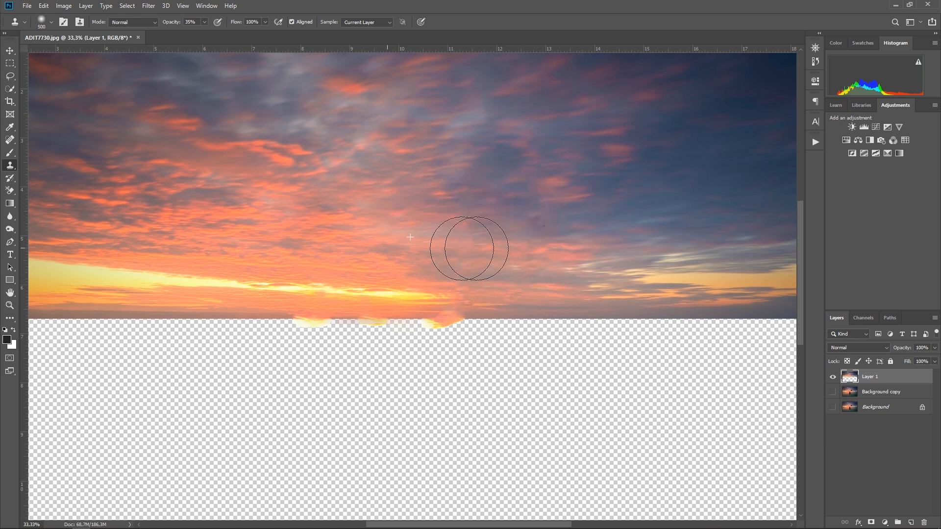
- Place a horizontal guide along the horizon and make a rectangular selection of everything below it
{"action": "left_click", "coordinate": [6, 51]}
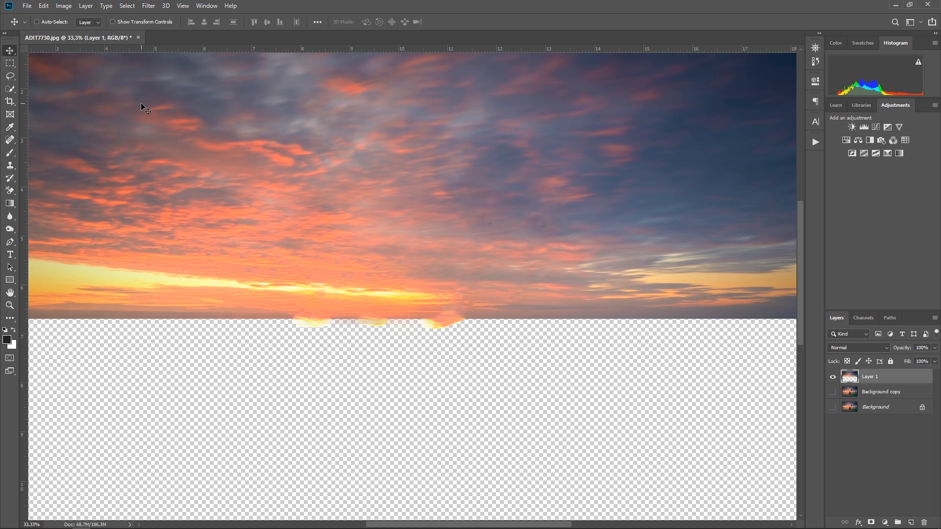
{"action": "key", "text": "ctrl+minus"}
{"action": "key", "text": "ctrl+minus"}
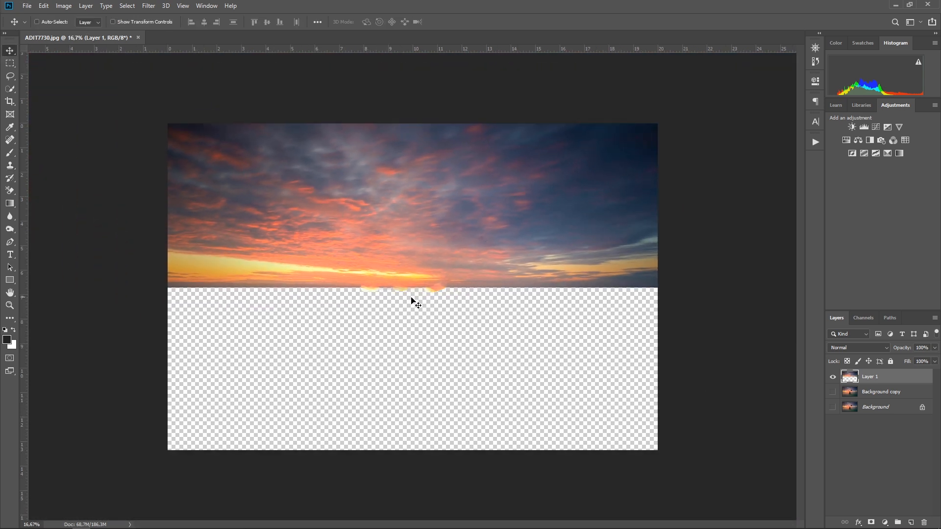
{"action": "left_click_drag", "start_coordinate": [197, 49], "coordinate": [215, 286]}
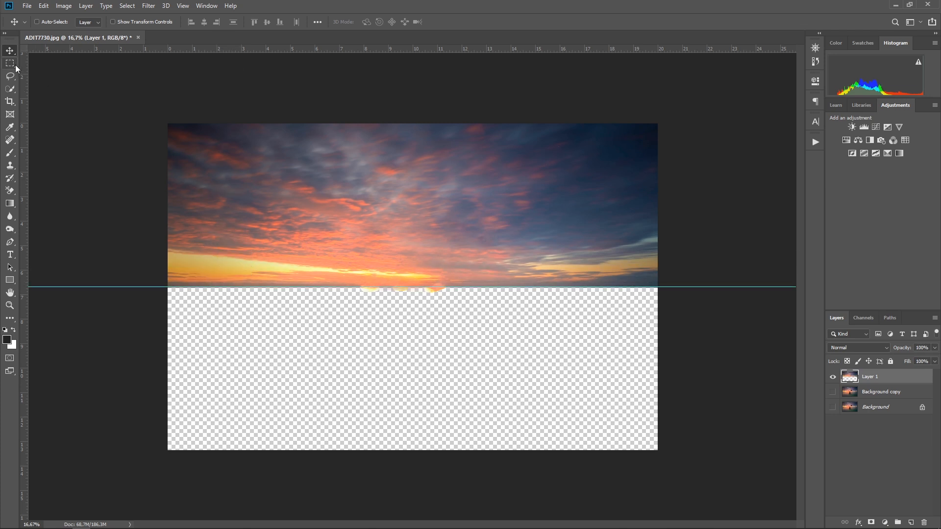
{"action": "left_click", "coordinate": [10, 63]}
{"action": "left_click_drag", "start_coordinate": [160, 465], "coordinate": [700, 287]}
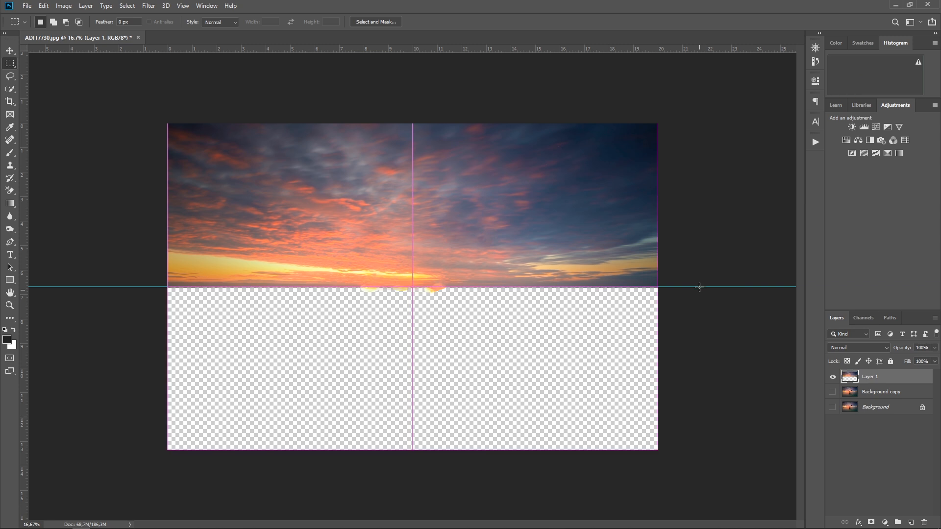
- Erase the fill remnants below the horizon on Layer 1, deselect, and remove the horizon guide
{"action": "left_click", "coordinate": [10, 191]}
{"action": "left_click", "coordinate": [34, 192]}
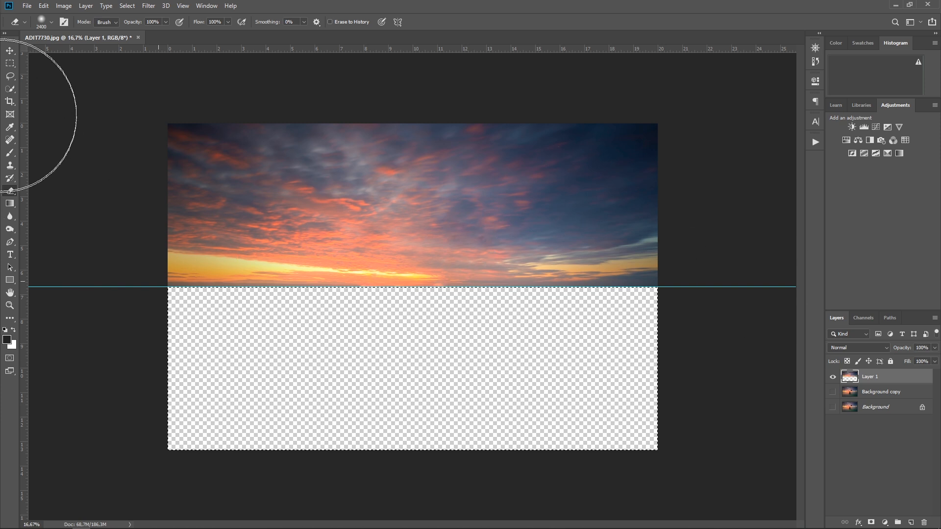
{"action": "left_click", "coordinate": [10, 64]}
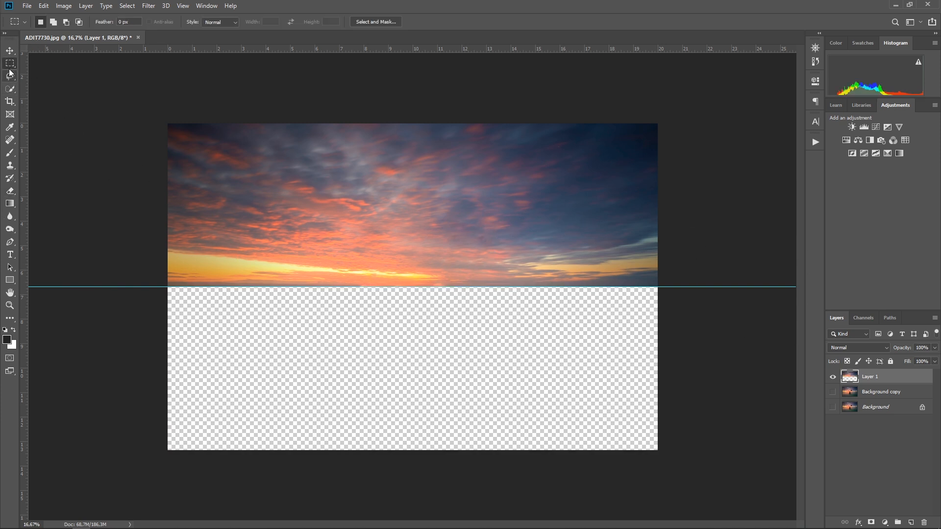
{"action": "left_click", "coordinate": [10, 51]}
{"action": "left_click_drag", "start_coordinate": [117, 288], "coordinate": [128, 48]}
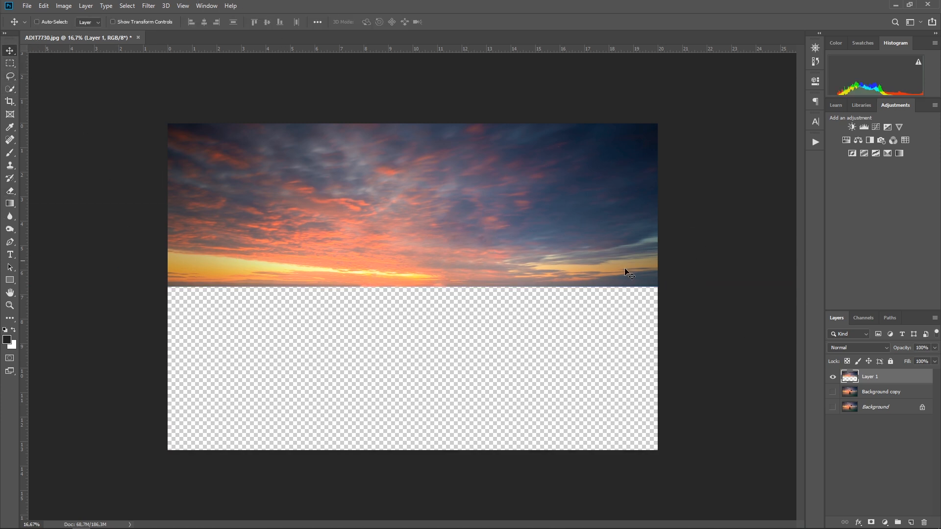
- Show Background copy, flip Layer 1 vertically, and move the flipped sky below the horizon, nudging it slightly up
{"action": "left_click", "coordinate": [833, 392]}
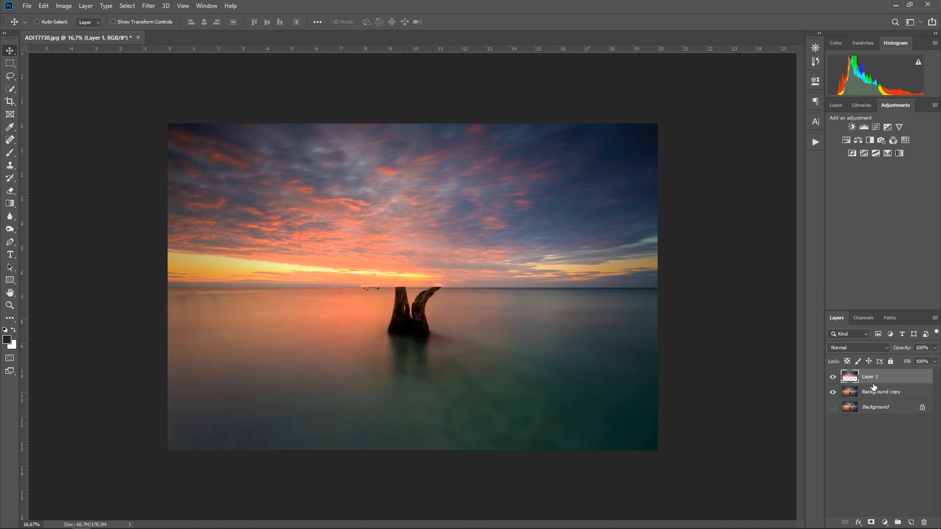
{"action": "left_click", "coordinate": [44, 5]}
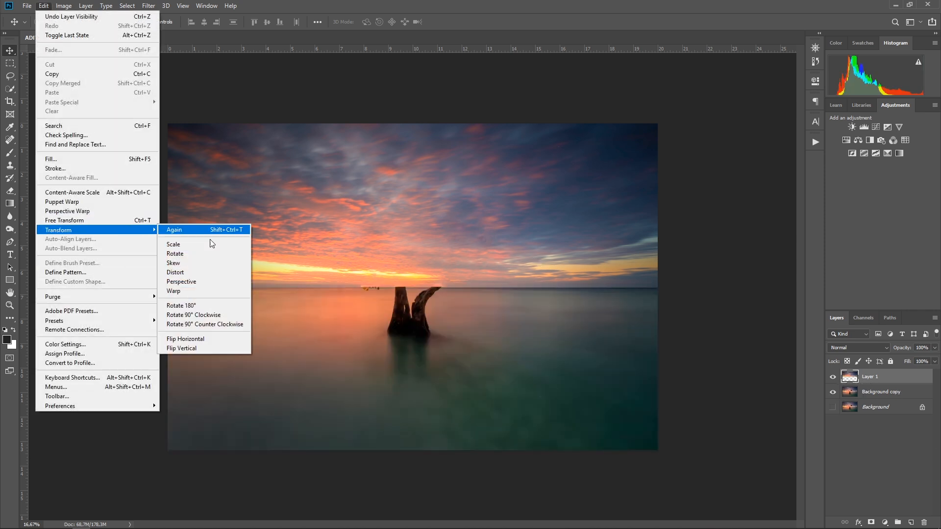
{"action": "left_click", "coordinate": [221, 348]}
{"action": "left_click_drag", "start_coordinate": [337, 249], "coordinate": [336, 403]}
{"action": "left_click_drag", "start_coordinate": [584, 307], "coordinate": [490, 321]}
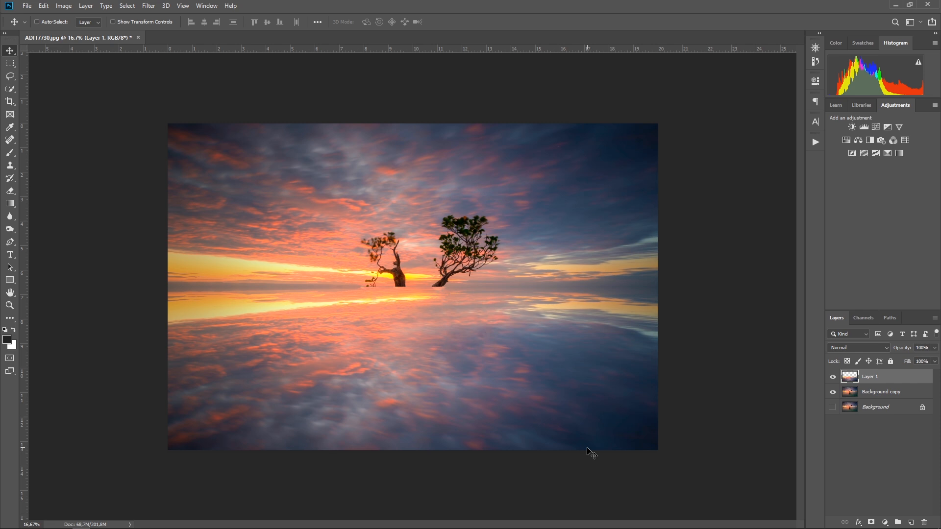
{"action": "key", "text": "Up"}
{"action": "key", "text": "Up"}
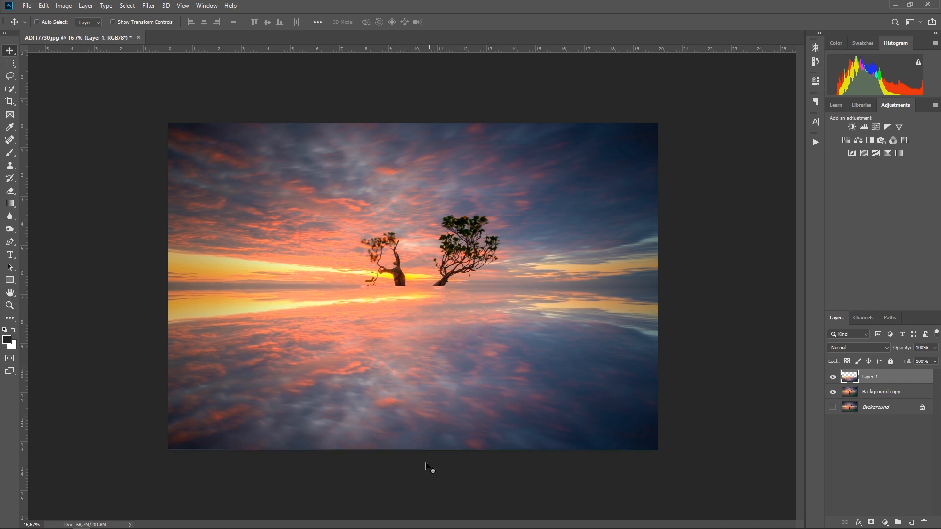
- Stretch Layer 1 to 100.60% height so it reaches the image's bottom edge, using transform controls, and hide the controls
{"action": "key", "text": "ctrl+plus"}
{"action": "key", "text": "ctrl+plus"}
{"action": "key", "text": "ctrl+plus"}
{"action": "left_click_drag", "start_coordinate": [437, 313], "coordinate": [458, 64]}
{"action": "left_click_drag", "start_coordinate": [443, 227], "coordinate": [439, 278]}
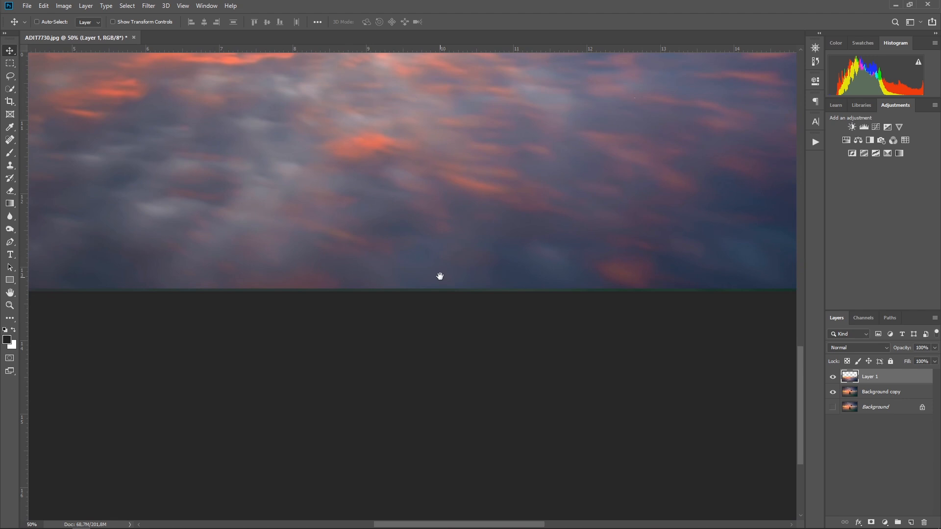
{"action": "left_click", "coordinate": [125, 22]}
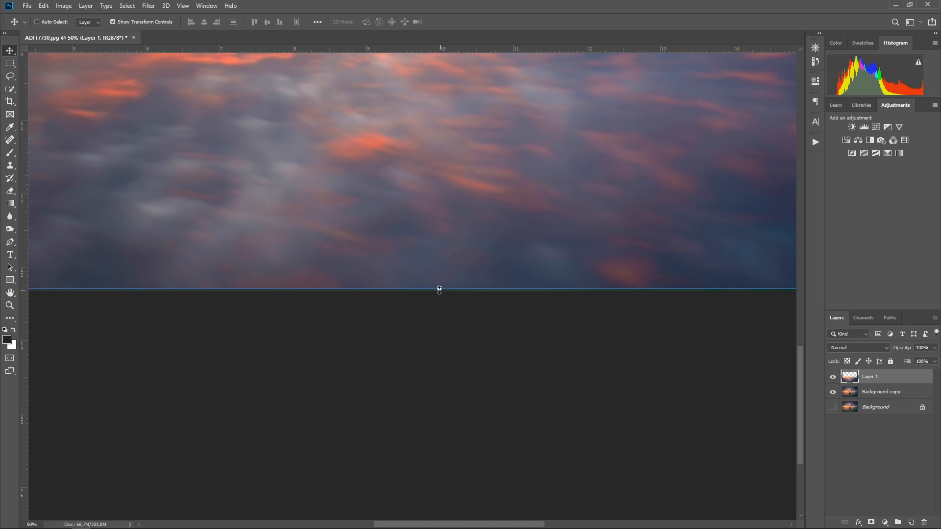
{"action": "key", "text": "ctrl+minus"}
{"action": "key", "text": "ctrl+minus"}
{"action": "key", "text": "ctrl+minus"}
{"action": "key", "text": "ctrl+minus"}
{"action": "key", "text": "ctrl+plus"}
{"action": "key", "text": "ctrl+plus"}
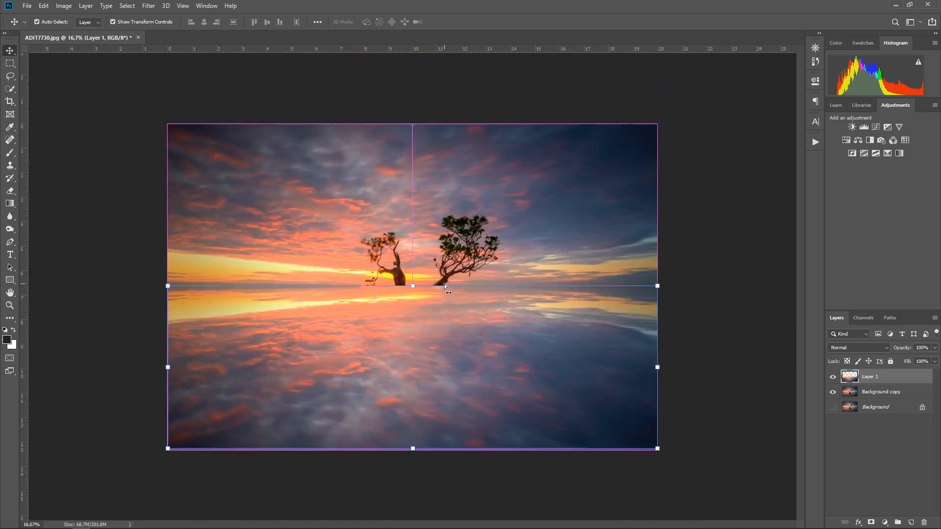
{"action": "scroll", "coordinate": [451, 316], "scroll_direction": "down", "scroll_amount": 5}
{"action": "left_click_drag", "start_coordinate": [418, 357], "coordinate": [418, 359]}
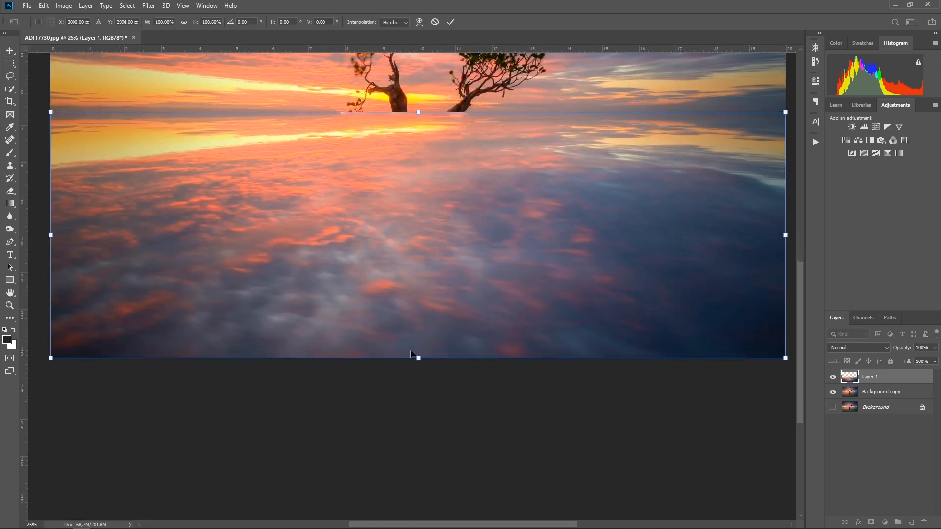
{"action": "key", "text": "Return"}
{"action": "left_click", "coordinate": [141, 23]}
{"action": "key", "text": "ctrl+0"}
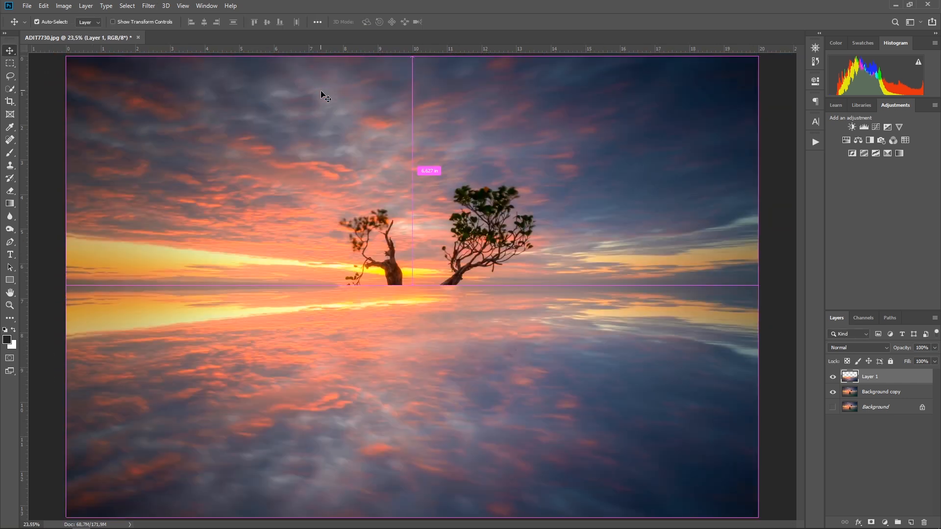
{"action": "key", "text": "ctrl+minus"}
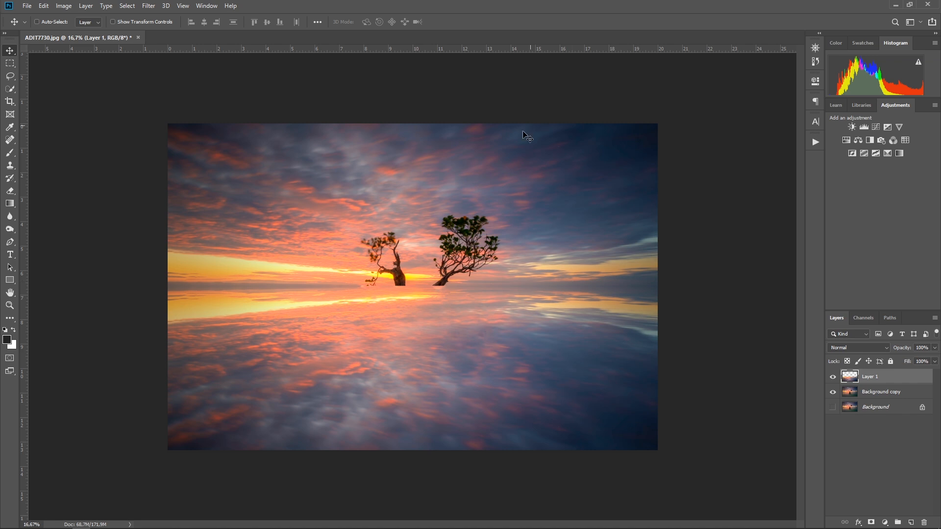
- Hide Layer 1 and copy a rectangular area around both trees from Background copy onto a new layer
{"action": "left_click", "coordinate": [833, 377]}
{"action": "left_click", "coordinate": [873, 393]}
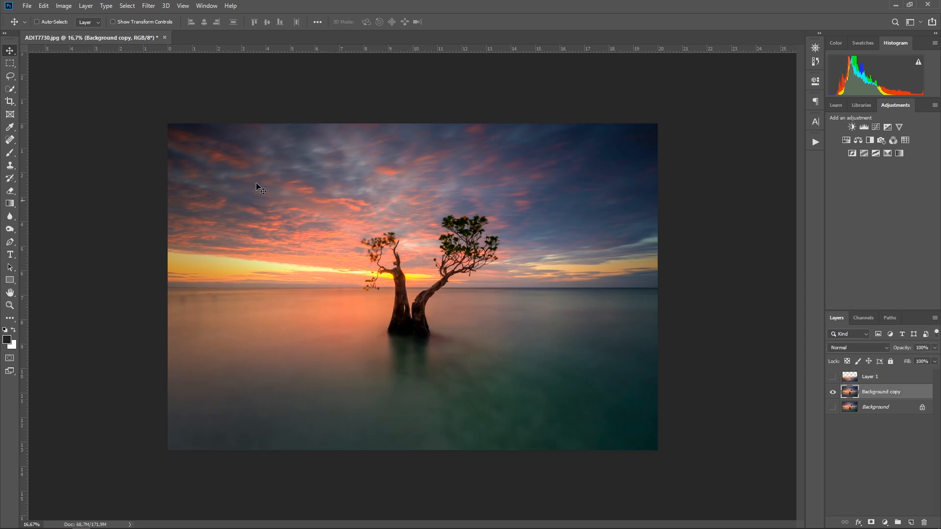
{"action": "key", "text": "l"}
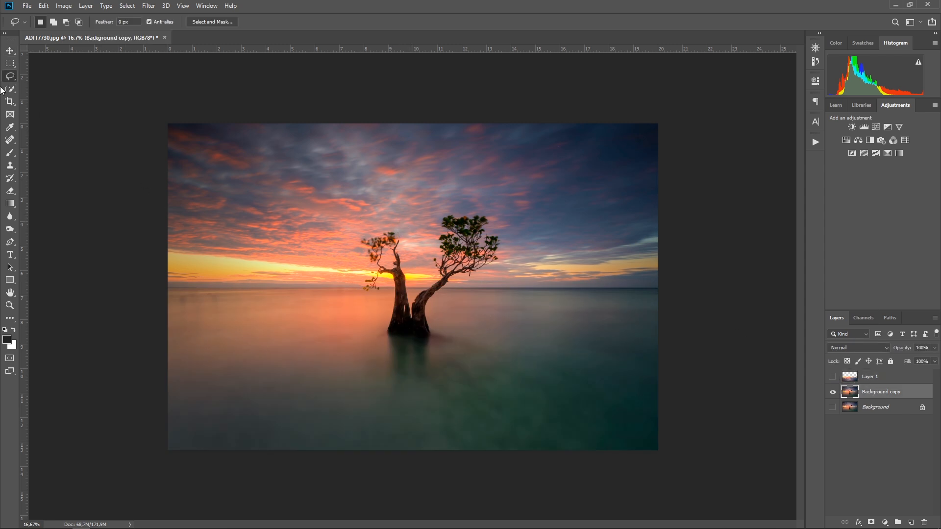
{"action": "left_click", "coordinate": [10, 64]}
{"action": "left_click_drag", "start_coordinate": [502, 201], "coordinate": [356, 351]}
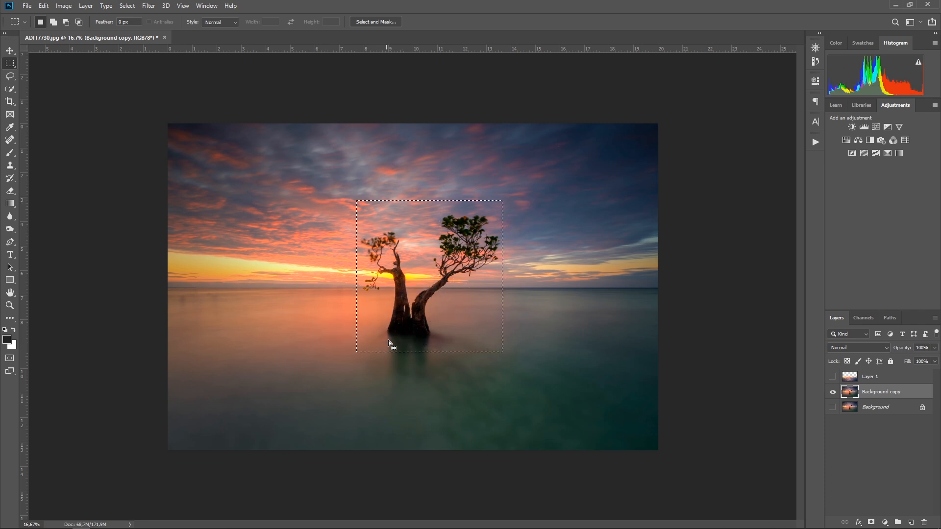
{"action": "left_click", "coordinate": [12, 53]}
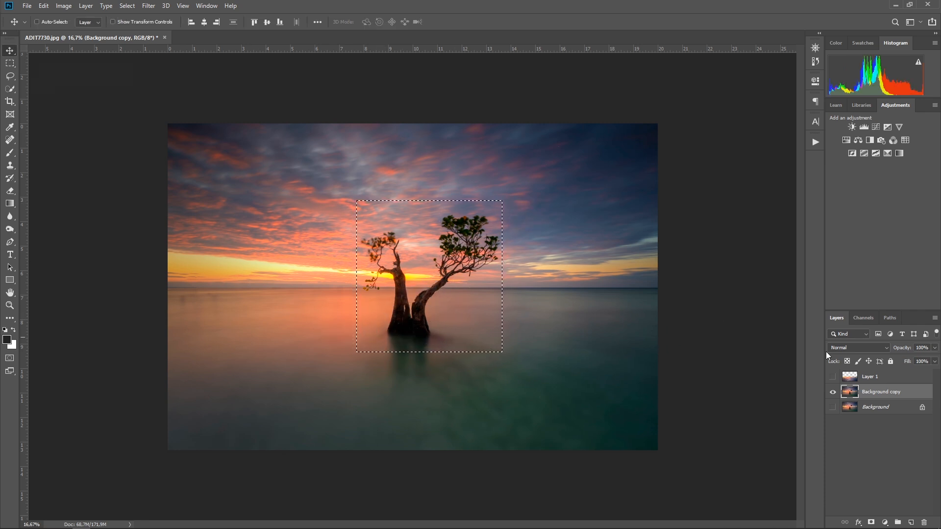
{"action": "key", "text": "ctrl"}
{"action": "key", "text": "ctrl+j"}
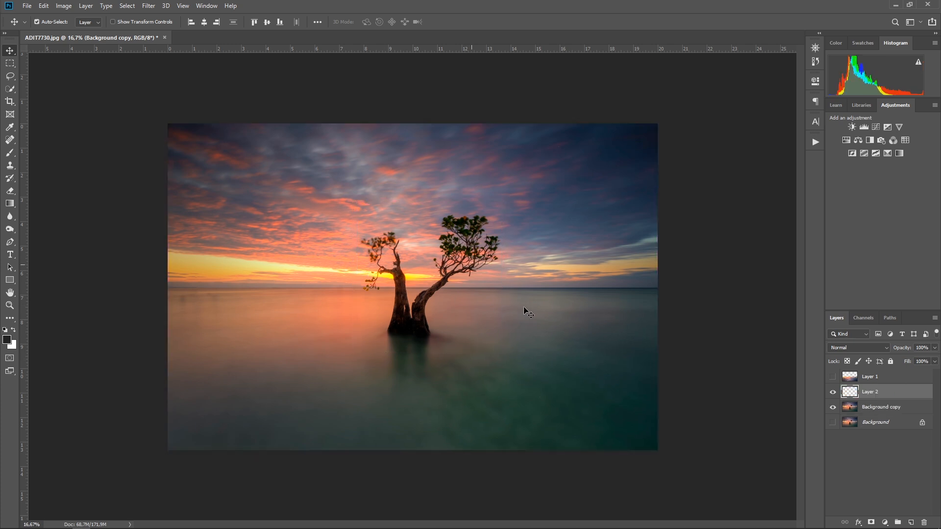
{"action": "left_click", "coordinate": [833, 407]}
{"action": "left_click", "coordinate": [833, 406]}
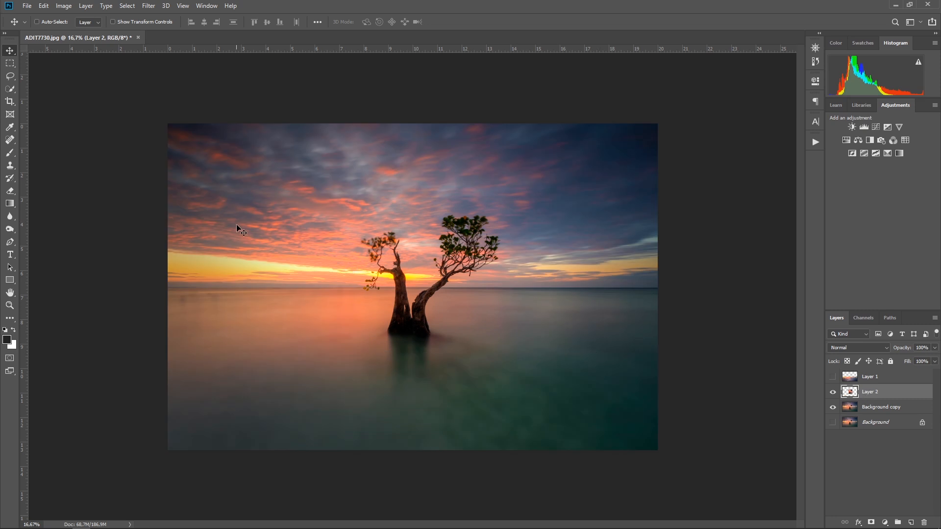
- Flip the copied trees on Layer 2 vertically
{"action": "left_click", "coordinate": [44, 5]}
{"action": "mouse_move", "coordinate": [94, 231]}
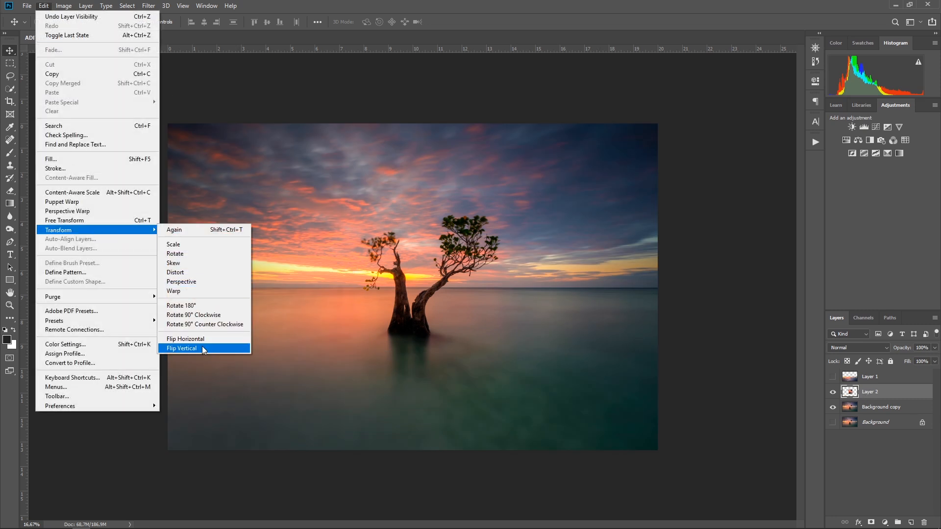
{"action": "left_click", "coordinate": [203, 348]}
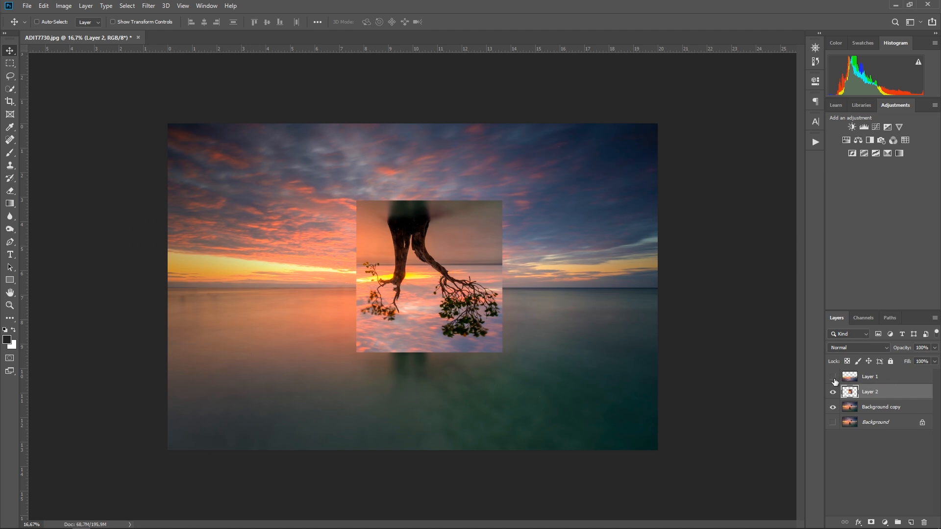
- Show Layer 1, stack Layer 2 above it, and move the flipped trees down over the mirrored sky
{"action": "left_click", "coordinate": [832, 376]}
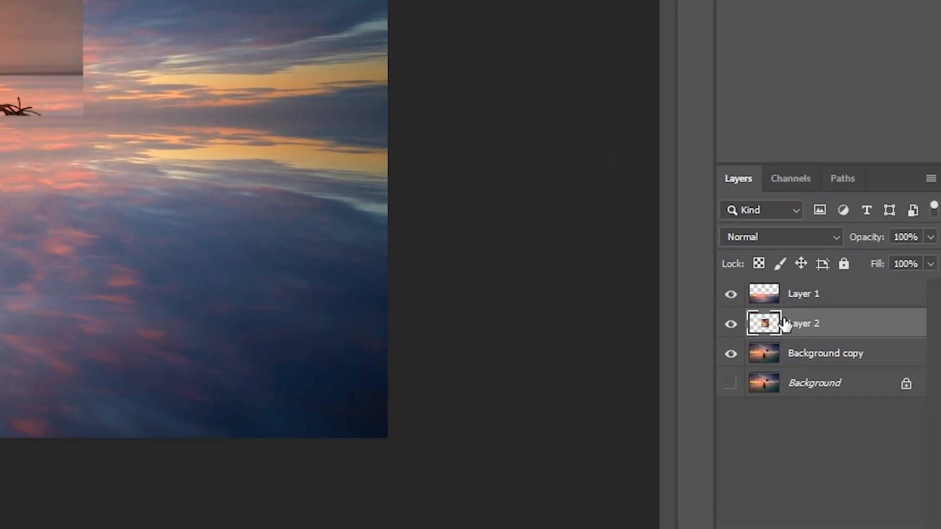
{"action": "left_click_drag", "start_coordinate": [806, 327], "coordinate": [831, 300]}
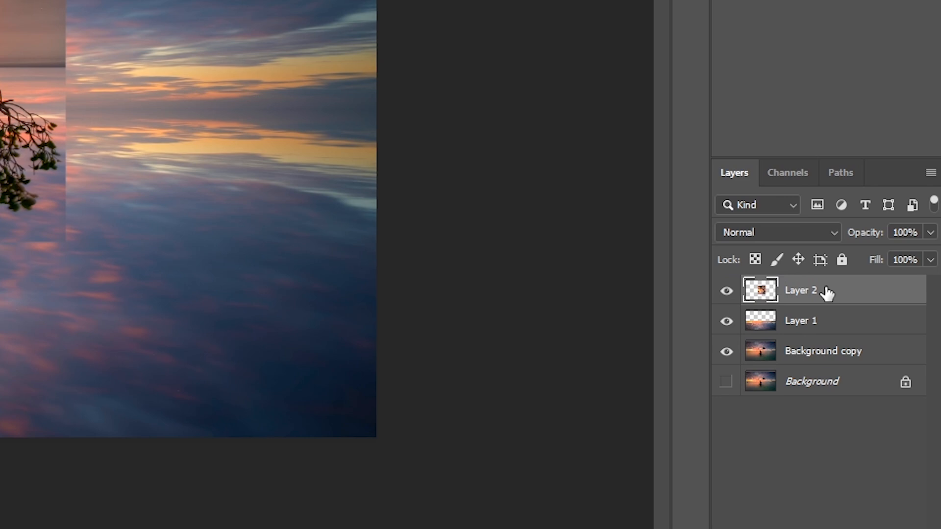
{"action": "left_click_drag", "start_coordinate": [1, 11], "coordinate": [420, 341]}
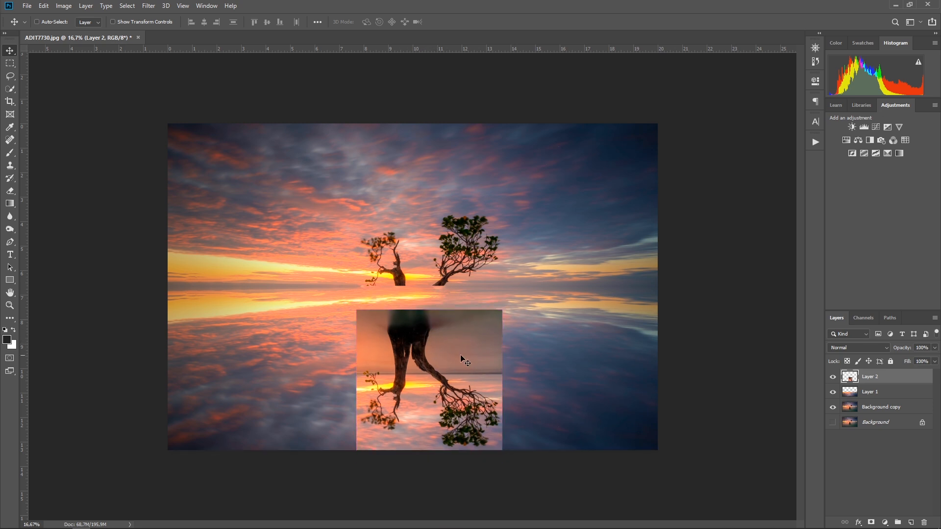
- Hide Layer 2 and Layer 1 and make Background copy the active layer
{"action": "left_click", "coordinate": [833, 378]}
{"action": "left_click", "coordinate": [833, 392]}
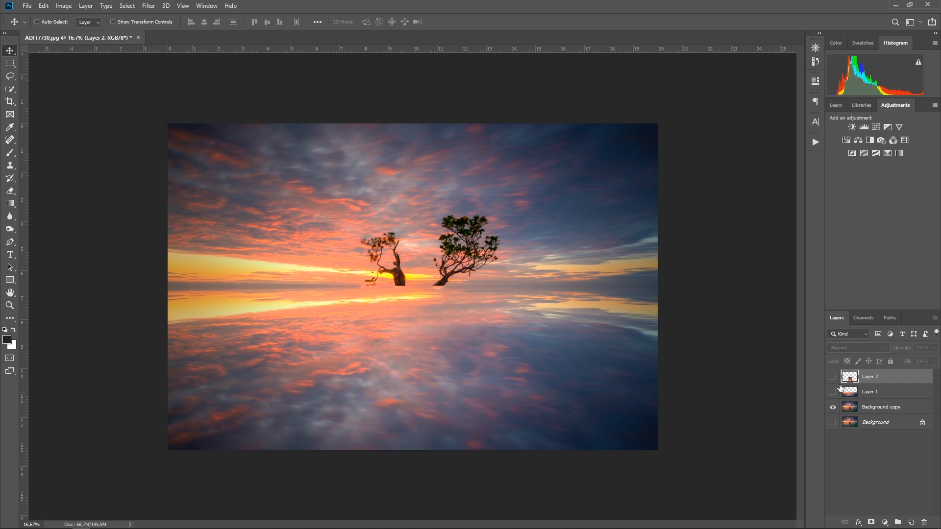
{"action": "left_click", "coordinate": [882, 407]}
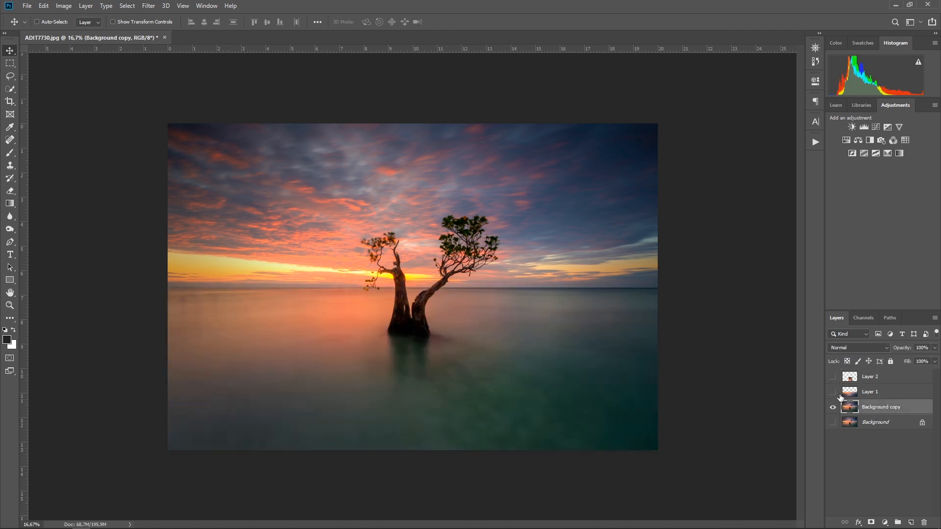
- Copy a rectangular area around the tree trunks, starting at the horizon, from Background copy onto a new layer
{"action": "left_click", "coordinate": [9, 63]}
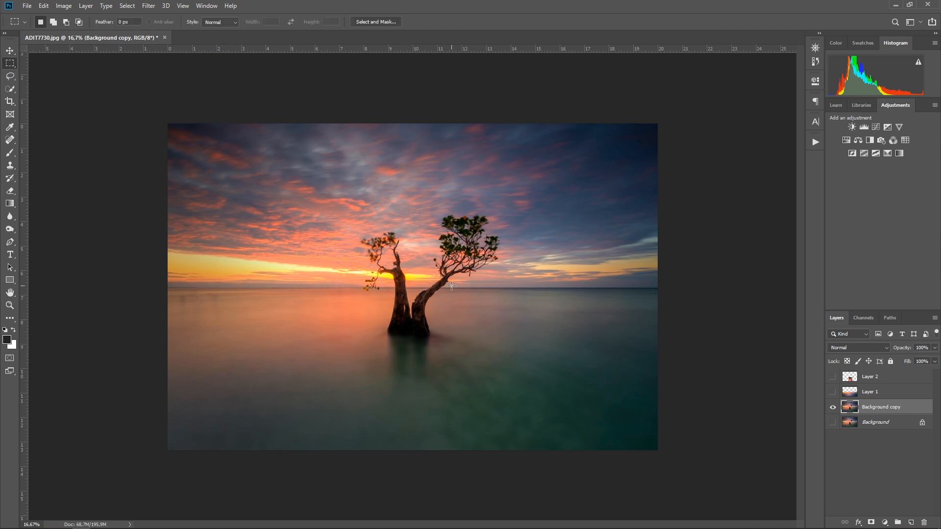
{"action": "key", "text": "ctrl+plus"}
{"action": "key", "text": "ctrl+plus"}
{"action": "key", "text": "ctrl+plus"}
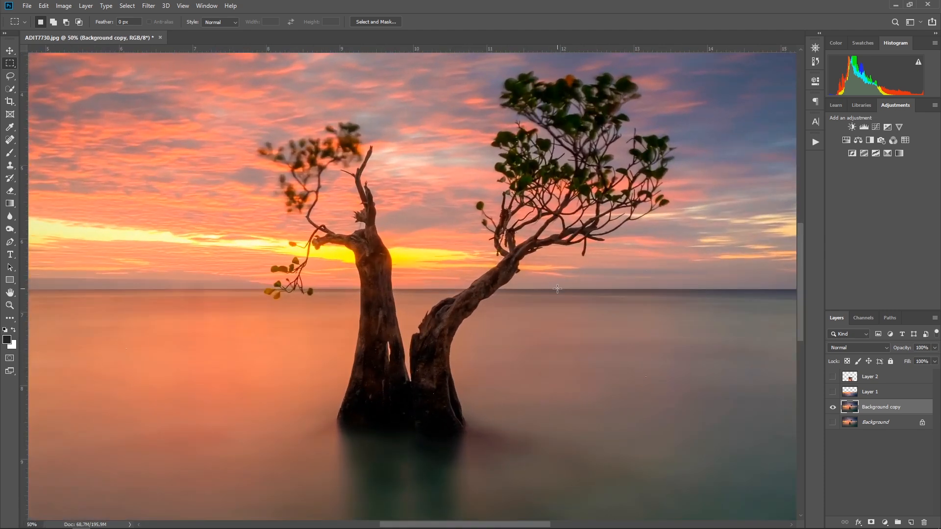
{"action": "left_click_drag", "start_coordinate": [557, 289], "coordinate": [251, 466]}
{"action": "key", "text": "v"}
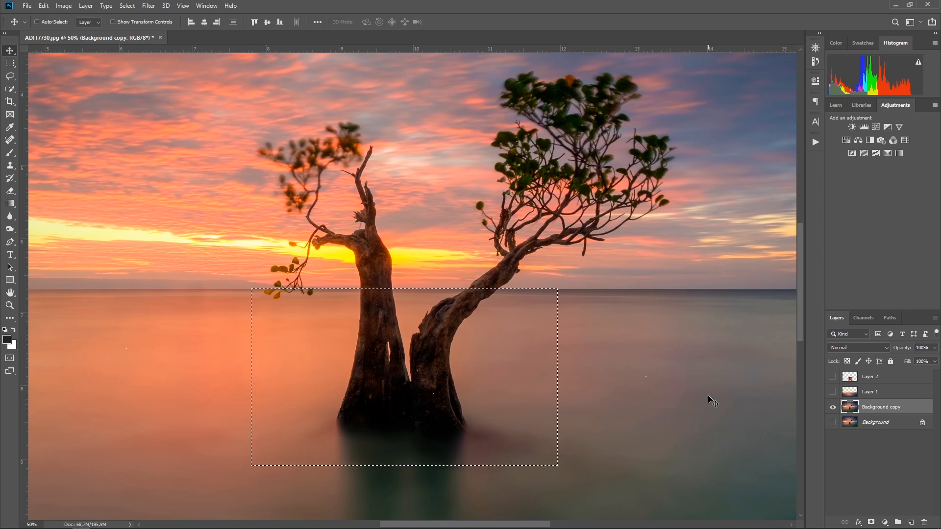
{"action": "key", "text": "ctrl+j"}
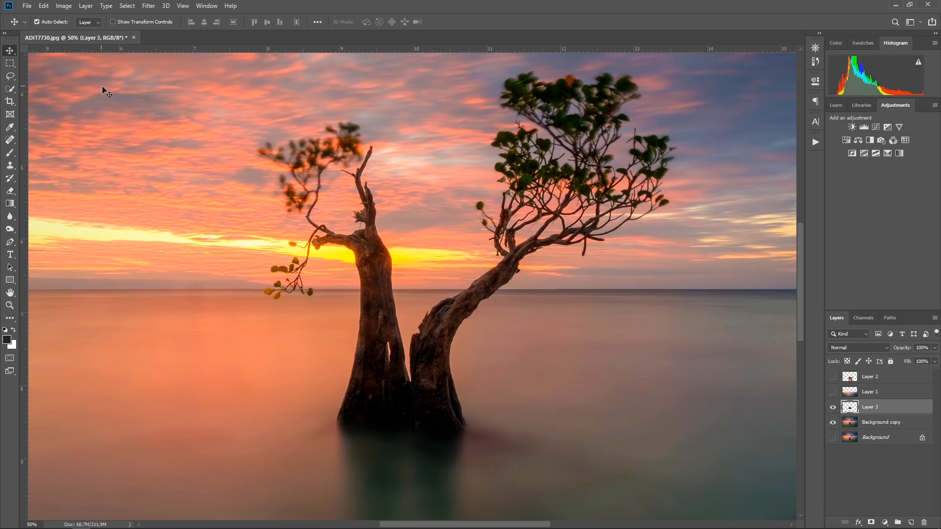
- Stack Layer 3 above Layer 2 and show Layer 1 again
{"action": "key", "text": "ctrl+minus"}
{"action": "key", "text": "ctrl+minus"}
{"action": "key", "text": "ctrl+minus"}
{"action": "left_click_drag", "start_coordinate": [869, 410], "coordinate": [872, 377]}
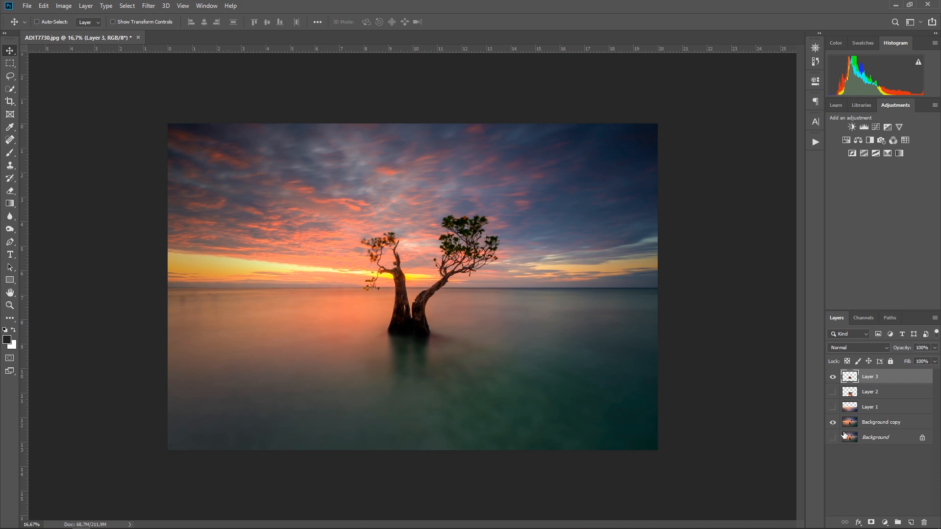
{"action": "left_click", "coordinate": [885, 413]}
{"action": "left_click", "coordinate": [834, 409]}
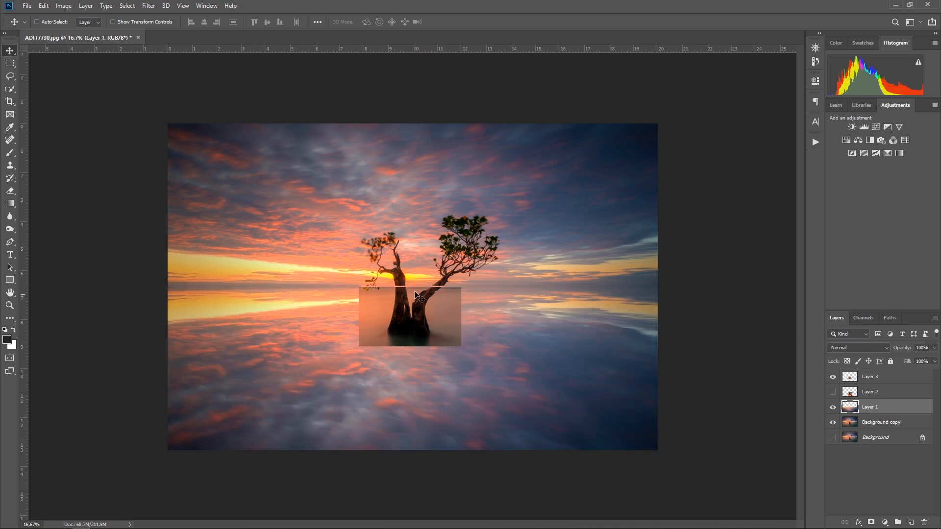
- Examine how the copied trunks on Layer 3 meet the horizon and the mirrored sky
{"action": "left_click", "coordinate": [458, 313], "text": "ctrl"}
{"action": "key", "text": "ctrl+plus"}
{"action": "key", "text": "ctrl+plus"}
{"action": "key", "text": "ctrl+plus"}
{"action": "key", "text": "ctrl+plus"}
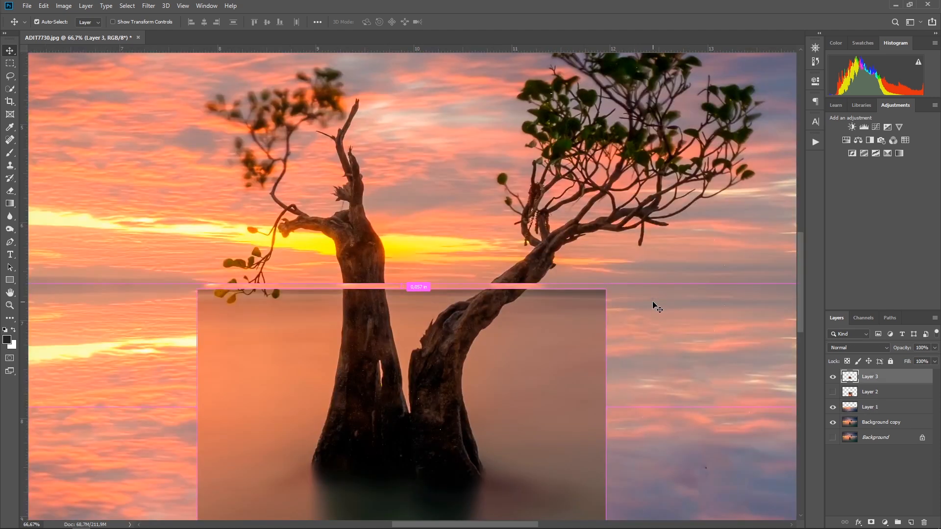
{"action": "left_click_drag", "start_coordinate": [483, 314], "coordinate": [494, 270]}
{"action": "left_click", "coordinate": [875, 394]}
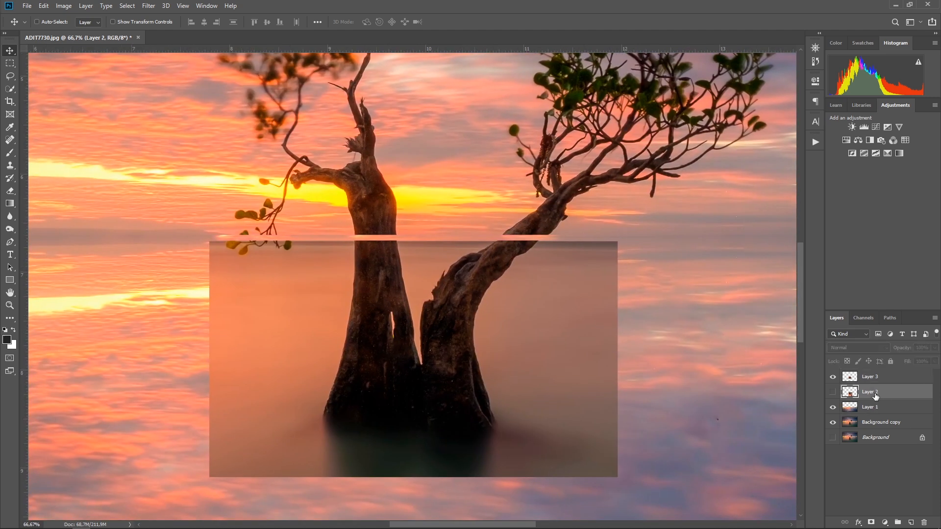
{"action": "left_click", "coordinate": [832, 408]}
{"action": "left_click", "coordinate": [833, 408]}
{"action": "key", "text": "ctrl+minus"}
{"action": "key", "text": "ctrl+minus"}
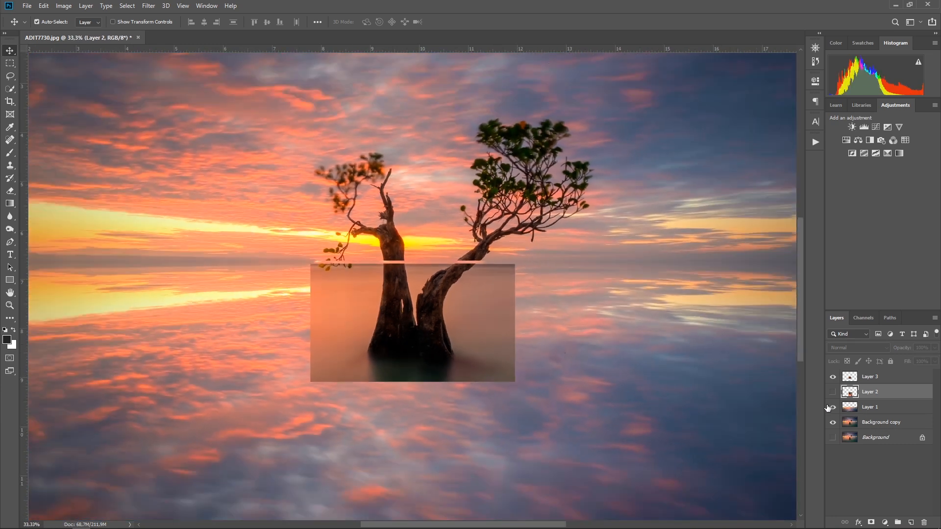
{"action": "key", "text": "ctrl+minus"}
- Hide Layer 1 and Background copy, leaving Layer 3 alone visible and selected
{"action": "left_click", "coordinate": [834, 408]}
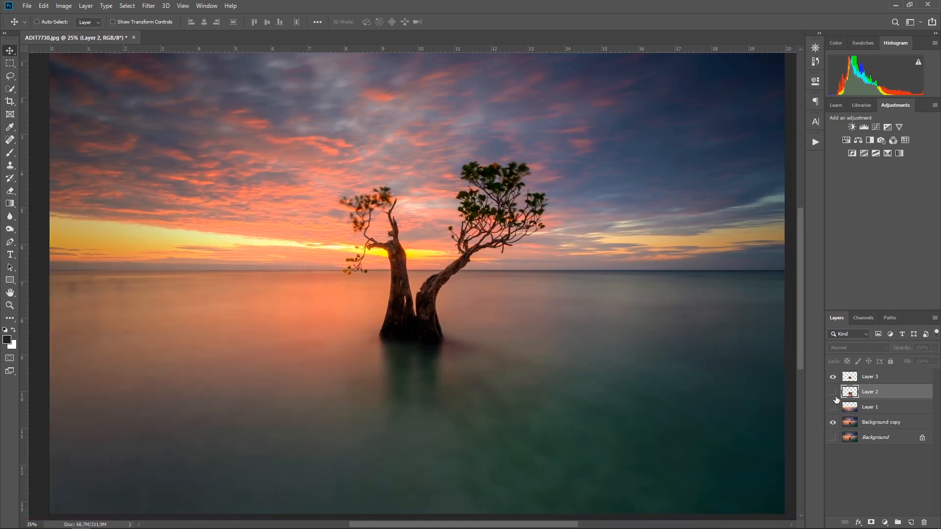
{"action": "left_click", "coordinate": [833, 423]}
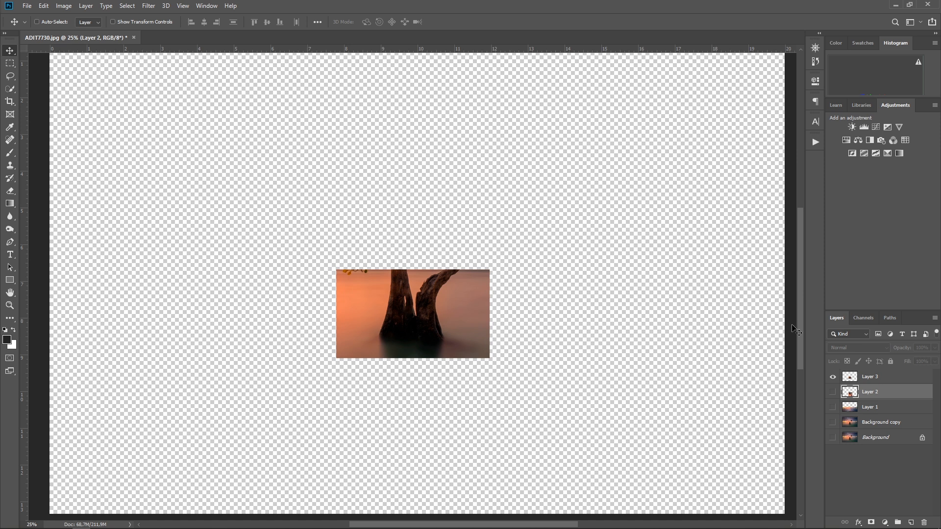
{"action": "left_click", "coordinate": [871, 380]}
- Compare the Red, Green and Blue channels for contrast between the trunks and the water
{"action": "left_click", "coordinate": [864, 317]}
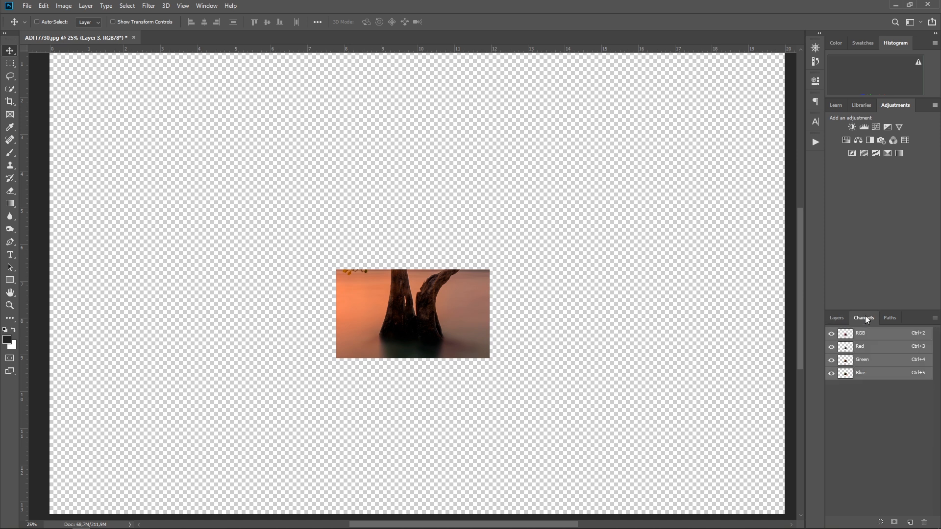
{"action": "left_click", "coordinate": [866, 375]}
{"action": "key", "text": "ctrl+plus"}
{"action": "key", "text": "ctrl+plus"}
{"action": "key", "text": "ctrl+plus"}
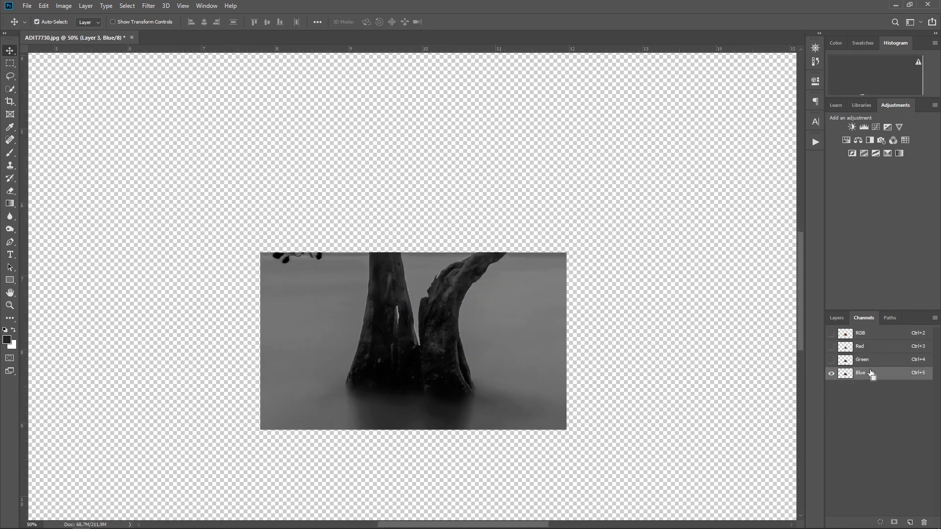
{"action": "left_click_drag", "start_coordinate": [624, 372], "coordinate": [546, 257]}
{"action": "left_click", "coordinate": [874, 359]}
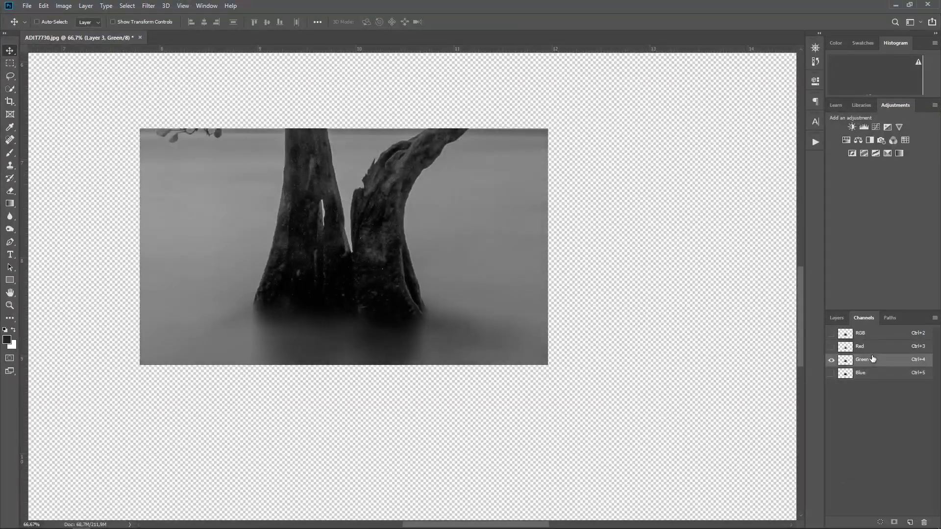
{"action": "left_click", "coordinate": [880, 346]}
{"action": "left_click", "coordinate": [875, 358]}
{"action": "left_click", "coordinate": [878, 347]}
{"action": "left_click", "coordinate": [874, 362]}
{"action": "left_click", "coordinate": [878, 375]}
{"action": "left_click", "coordinate": [878, 360]}
{"action": "left_click", "coordinate": [880, 378]}
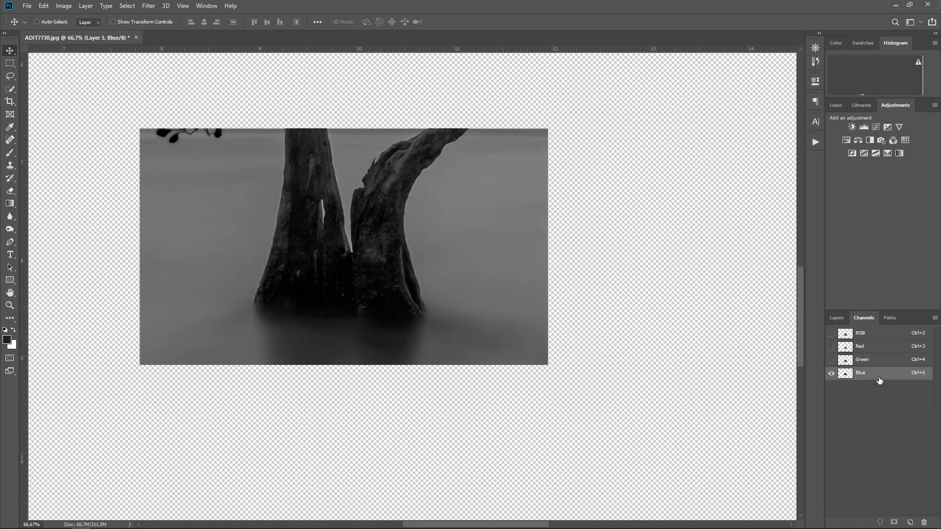
{"action": "left_click", "coordinate": [879, 361]}
{"action": "left_click", "coordinate": [878, 345]}
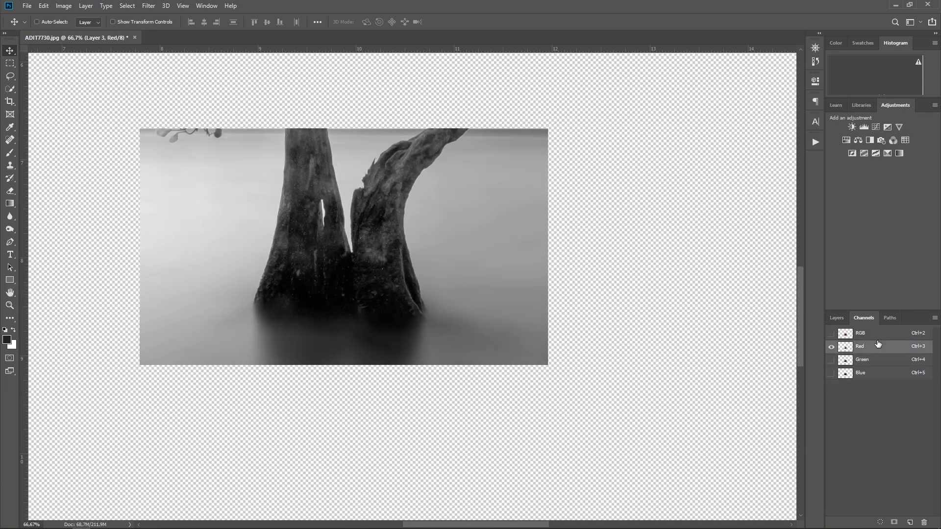
{"action": "left_click", "coordinate": [881, 365]}
{"action": "left_click", "coordinate": [881, 378]}
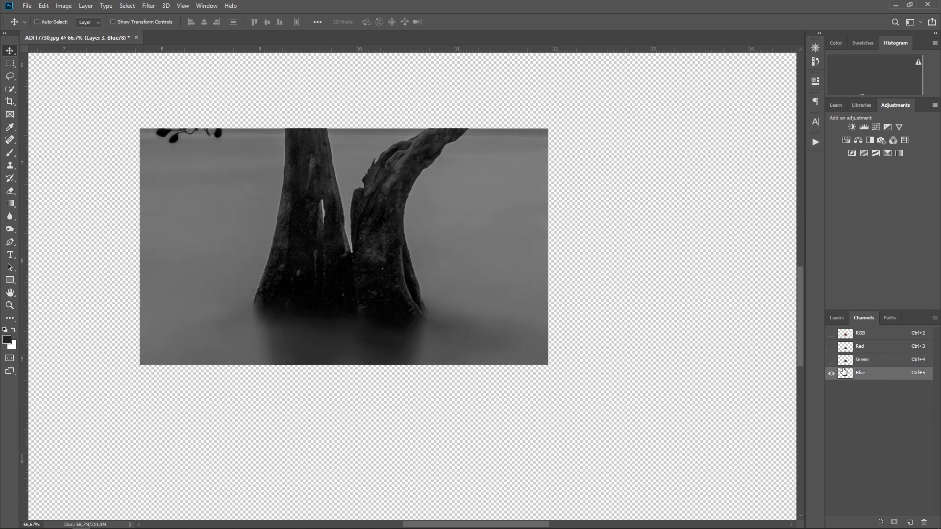
- Duplicate the Blue channel and apply Levels to the copy with black input 53 and white input 58
{"action": "left_click_drag", "start_coordinate": [871, 373], "coordinate": [911, 523]}
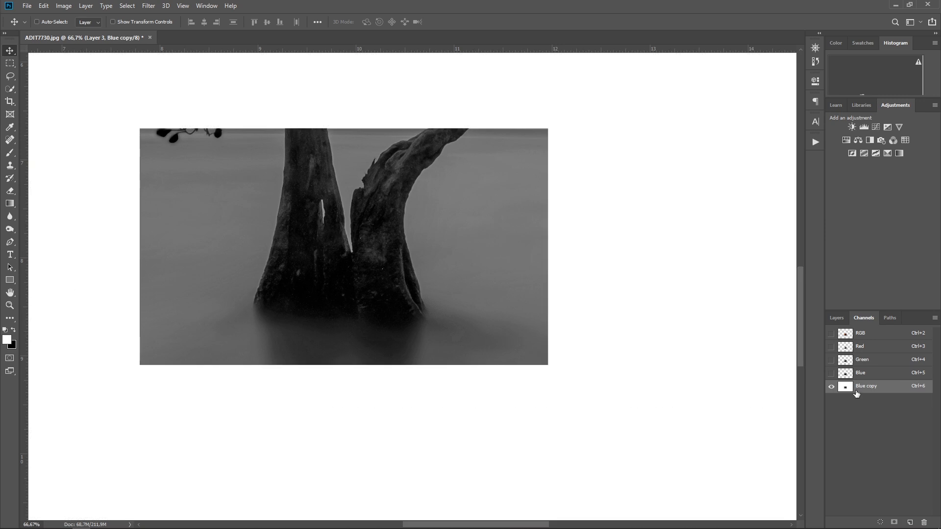
{"action": "left_click", "coordinate": [64, 6]}
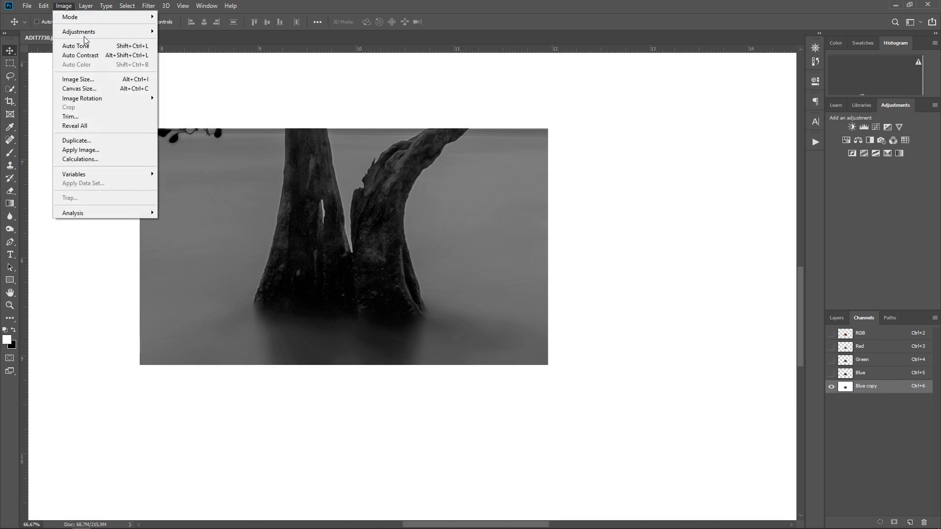
{"action": "mouse_move", "coordinate": [85, 32]}
{"action": "left_click", "coordinate": [186, 41]}
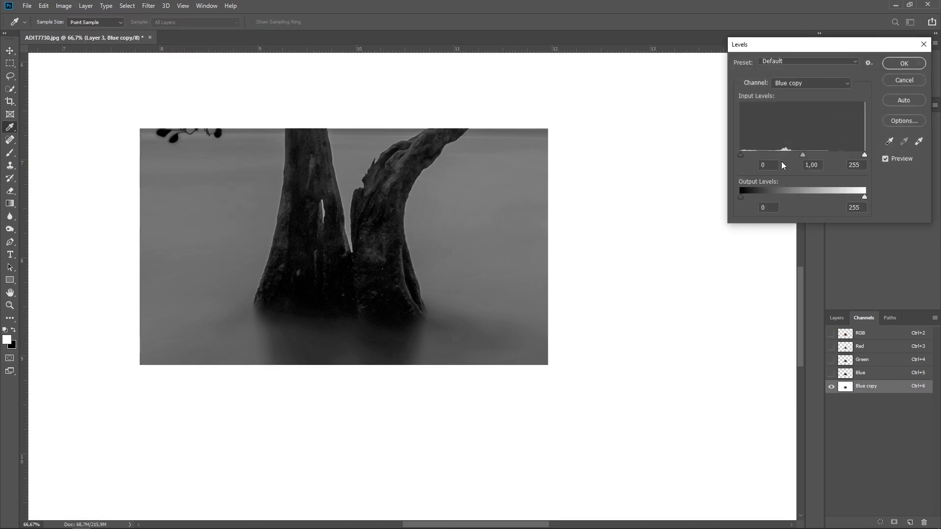
{"action": "left_click_drag", "start_coordinate": [739, 156], "coordinate": [754, 154]}
{"action": "left_click_drag", "start_coordinate": [865, 154], "coordinate": [767, 157]}
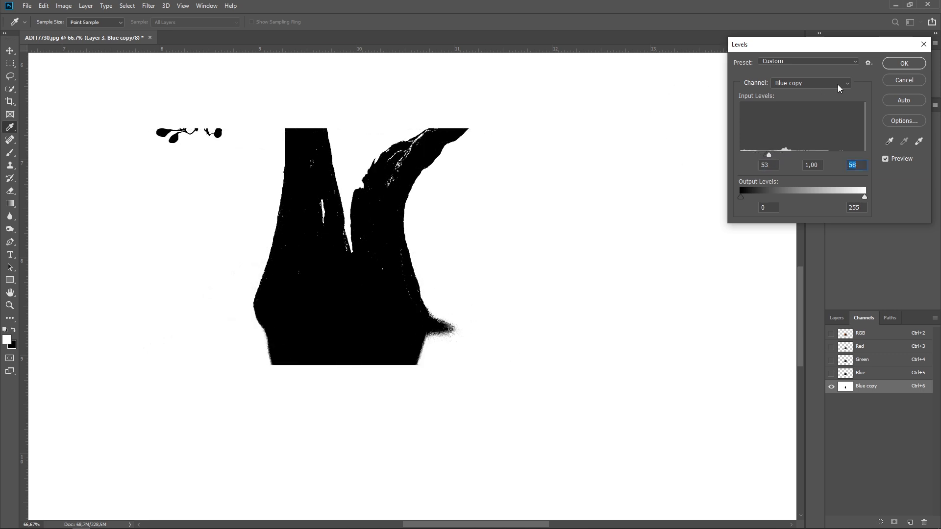
{"action": "left_click", "coordinate": [893, 67]}
{"action": "key", "text": "v"}
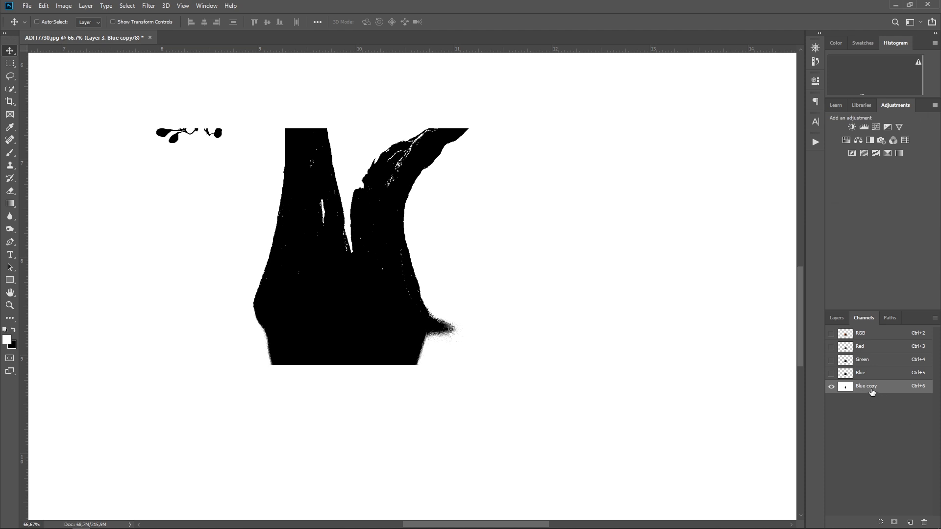
- Mask the trunks out of Layer 3 using a selection loaded from the Blue copy channel, and delete that channel
{"action": "left_click", "coordinate": [881, 523]}
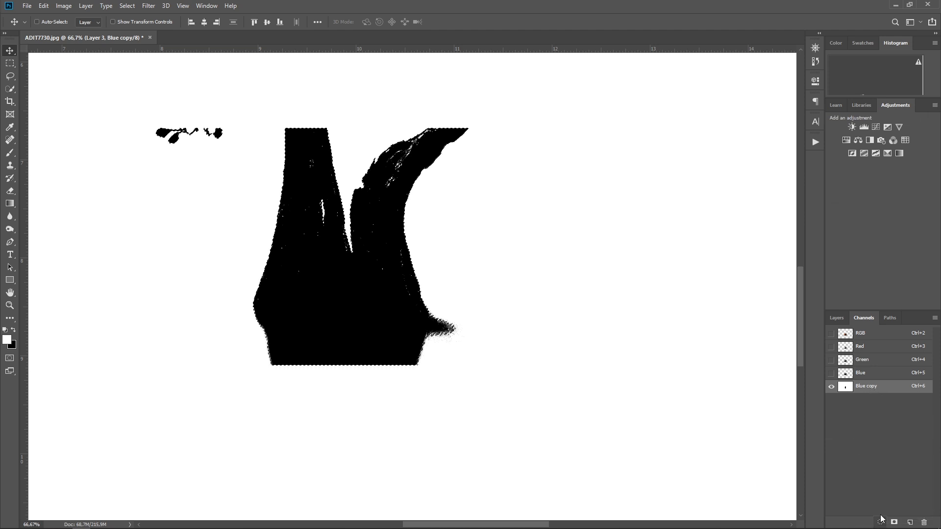
{"action": "left_click_drag", "start_coordinate": [873, 387], "coordinate": [925, 519]}
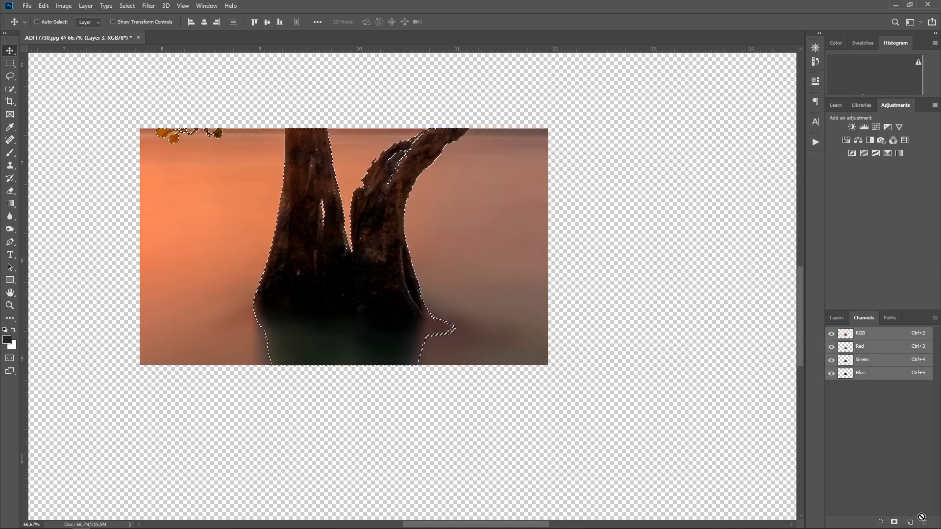
{"action": "left_click", "coordinate": [837, 319]}
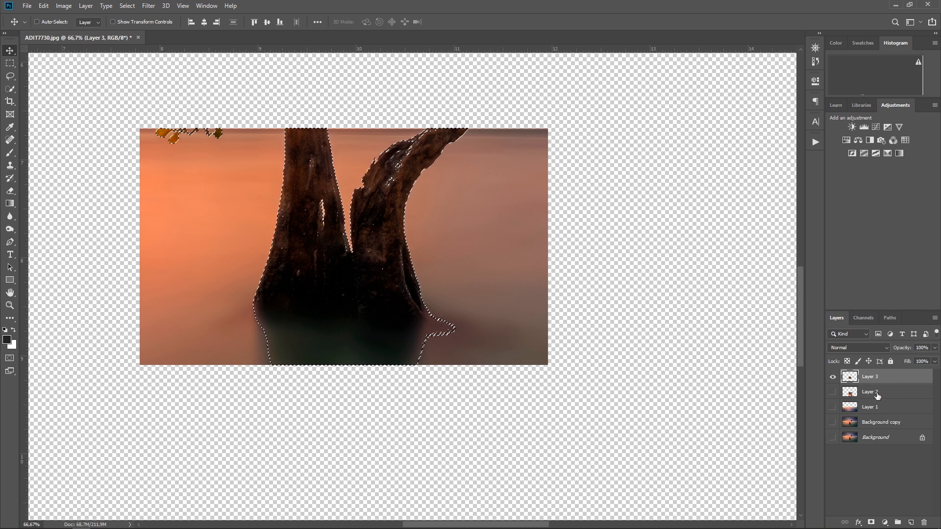
{"action": "left_click", "coordinate": [872, 522], "text": "alt"}
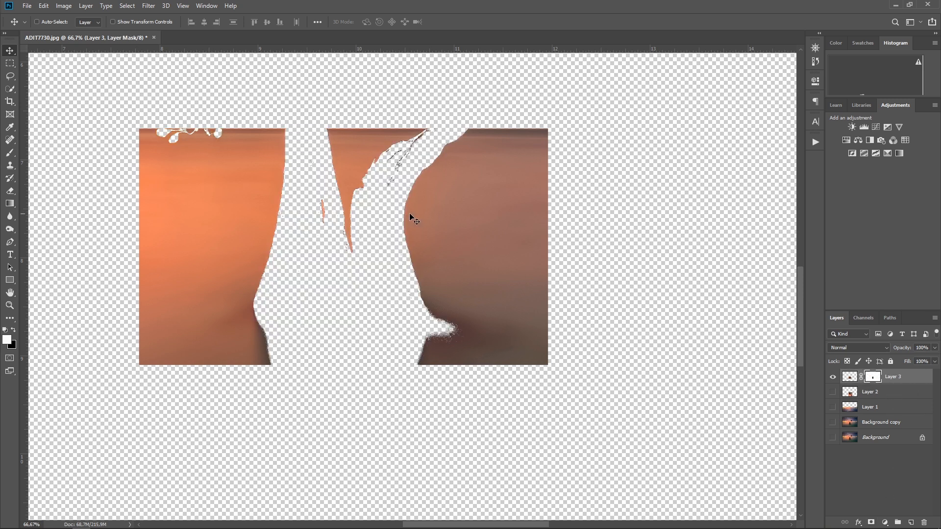
- Paint out stray specks inside the left trunk on Layer 3's mask with a black 70 px brush
{"action": "scroll", "coordinate": [502, 176], "scroll_direction": "up", "scroll_amount": 1}
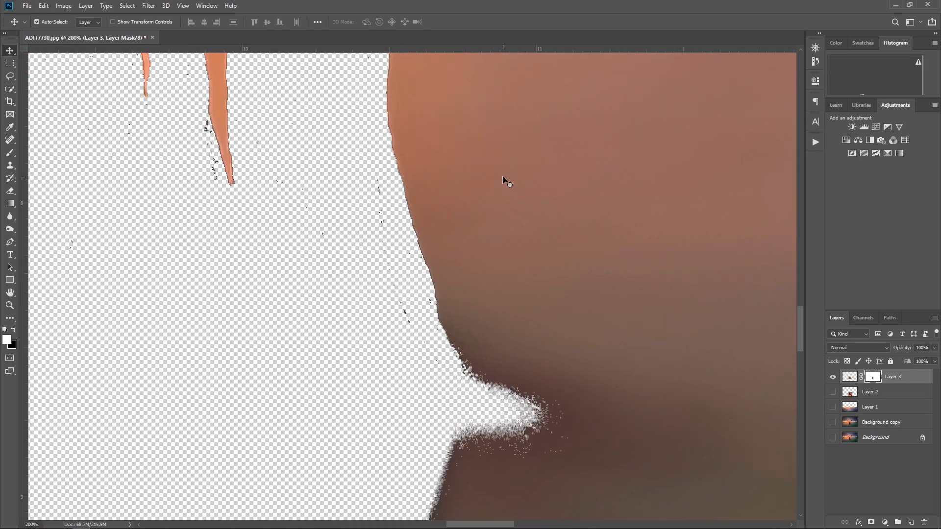
{"action": "scroll", "coordinate": [279, 163], "scroll_direction": "up", "scroll_amount": 1}
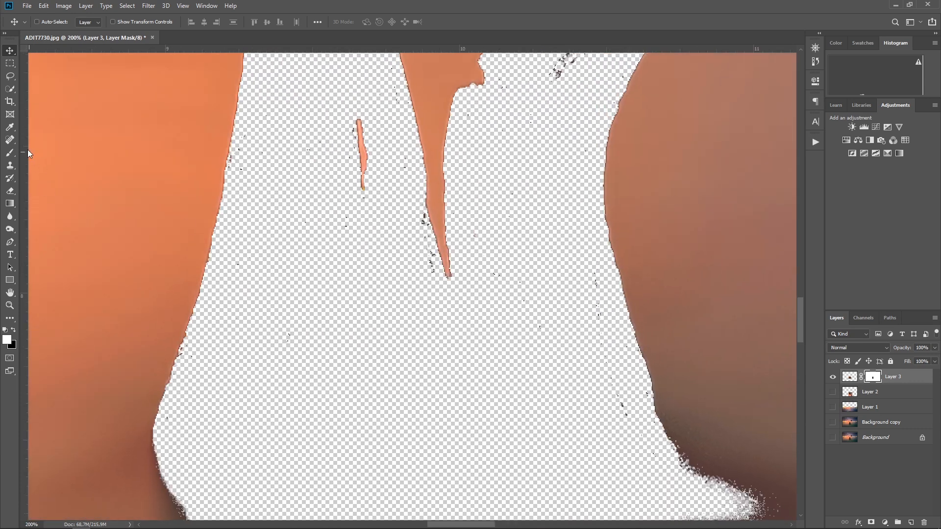
{"action": "left_click", "coordinate": [10, 152]}
{"action": "right_click", "coordinate": [308, 208]}
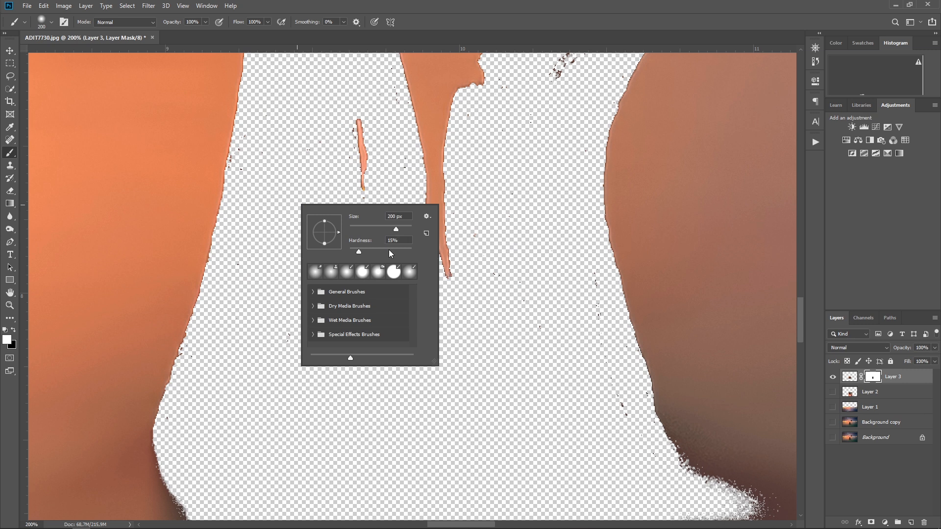
{"action": "key", "text": "Return"}
{"action": "key", "text": "x"}
{"action": "key", "text": "bracketleft"}
{"action": "key", "text": "bracketleft"}
{"action": "key", "text": "bracketleft"}
{"action": "key", "text": "bracketleft"}
{"action": "key", "text": "bracketleft"}
{"action": "key", "text": "bracketleft"}
{"action": "key", "text": "bracketleft"}
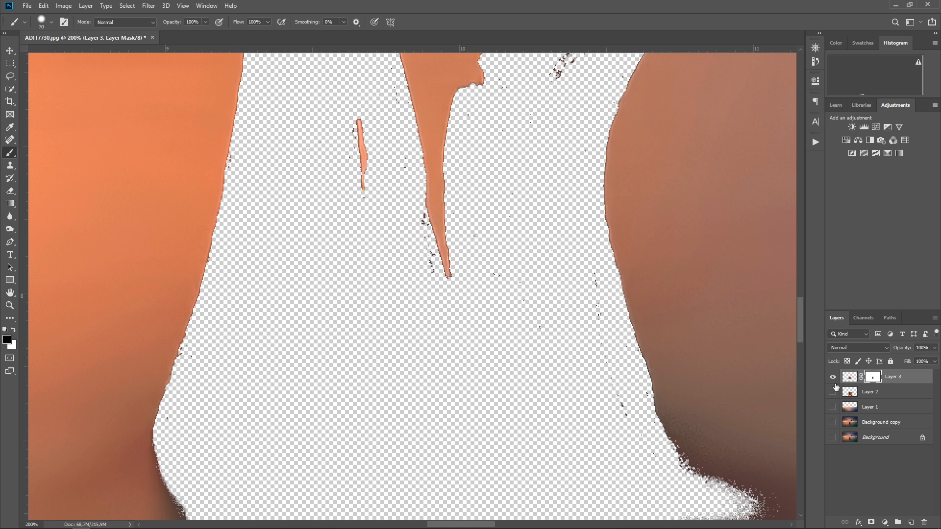
{"action": "left_click", "coordinate": [833, 423]}
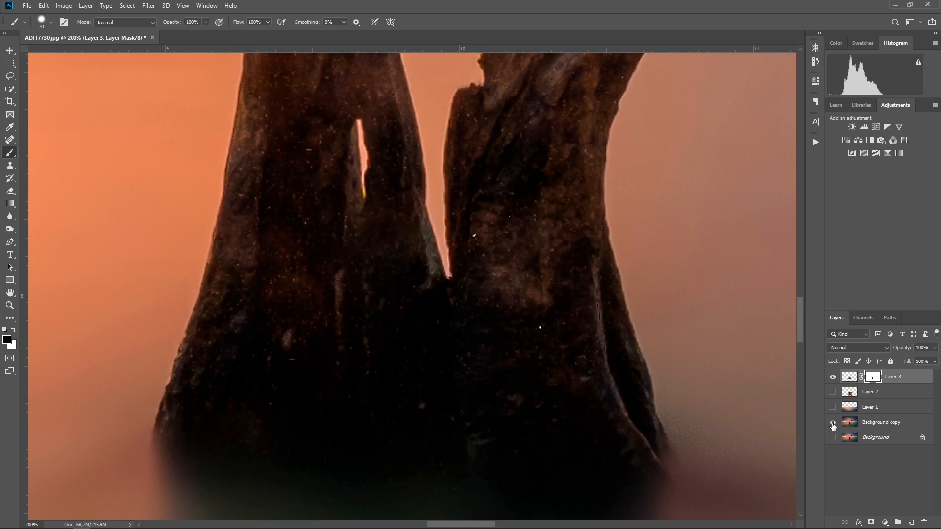
{"action": "left_click", "coordinate": [833, 422]}
{"action": "left_click_drag", "start_coordinate": [362, 179], "coordinate": [362, 390]}
{"action": "mouse_move", "coordinate": [337, 297]}
{"action": "left_mouse_down"}
{"action": "mouse_move", "coordinate": [334, 157]}
{"action": "mouse_move", "coordinate": [361, 284]}
{"action": "left_mouse_up"}
- Paint out the remaining specks inside the trunks and their base on Layer 3's mask with a black 40 px brush
{"action": "key", "text": "bracketleft"}
{"action": "key", "text": "bracketleft"}
{"action": "mouse_move", "coordinate": [711, 152]}
{"action": "left_mouse_down"}
{"action": "mouse_move", "coordinate": [560, 242]}
{"action": "mouse_move", "coordinate": [575, 220]}
{"action": "mouse_move", "coordinate": [568, 239]}
{"action": "mouse_move", "coordinate": [604, 240]}
{"action": "mouse_move", "coordinate": [633, 213]}
{"action": "mouse_move", "coordinate": [588, 238]}
{"action": "mouse_move", "coordinate": [591, 218]}
{"action": "left_mouse_up"}
{"action": "right_click", "coordinate": [688, 180]}
{"action": "key", "text": "Return"}
{"action": "mouse_move", "coordinate": [592, 257]}
{"action": "left_mouse_down"}
{"action": "mouse_move", "coordinate": [552, 333]}
{"action": "mouse_move", "coordinate": [519, 339]}
{"action": "left_mouse_up"}
{"action": "scroll", "coordinate": [606, 316], "scroll_direction": "down", "scroll_amount": 5}
{"action": "scroll", "coordinate": [607, 317], "scroll_direction": "left", "scroll_amount": 1}
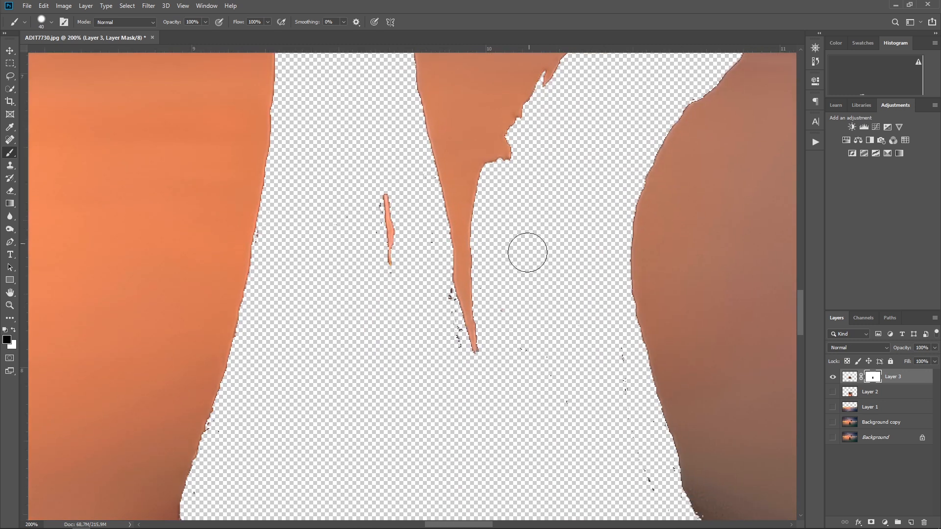
{"action": "scroll", "coordinate": [440, 172], "scroll_direction": "down", "scroll_amount": 6}
{"action": "scroll", "coordinate": [439, 173], "scroll_direction": "right", "scroll_amount": 1}
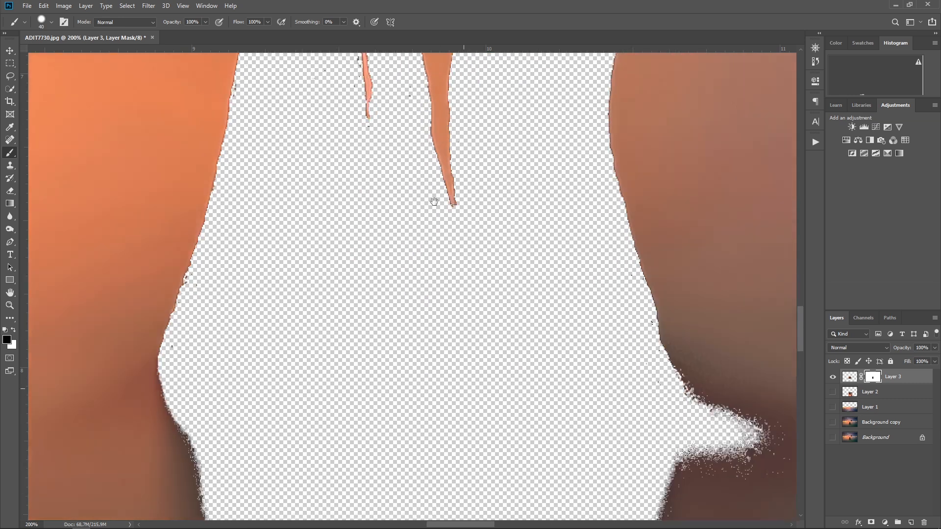
{"action": "scroll", "coordinate": [401, 226], "scroll_direction": "up", "scroll_amount": 15}
{"action": "scroll", "coordinate": [401, 226], "scroll_direction": "left", "scroll_amount": 2}
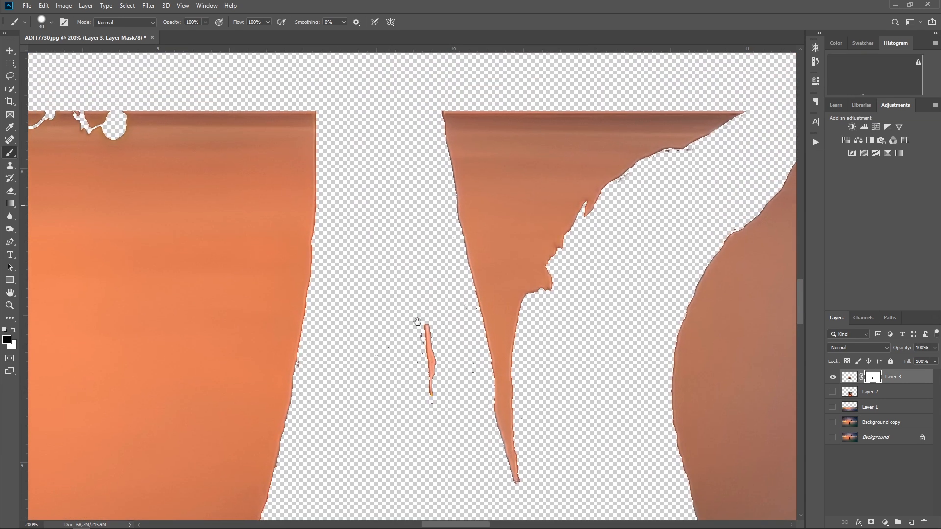
{"action": "scroll", "coordinate": [447, 249], "scroll_direction": "down", "scroll_amount": 8}
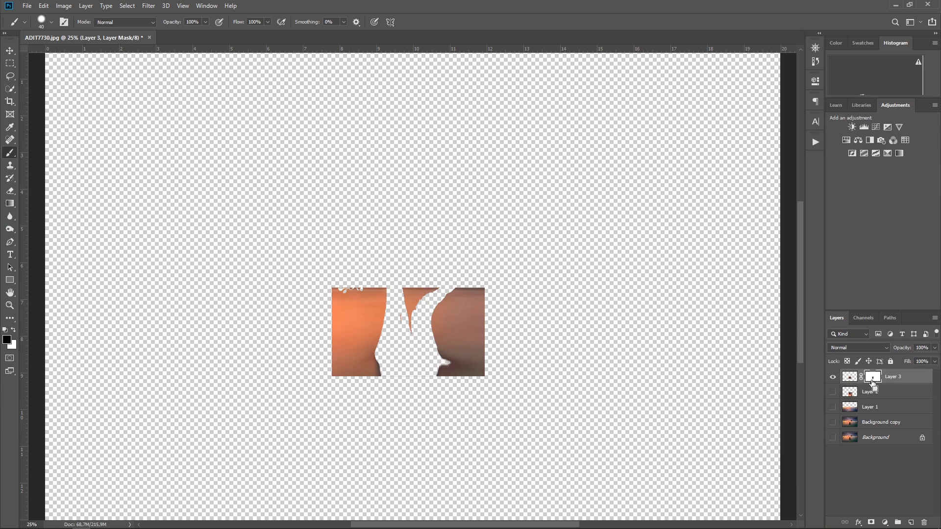
- Invert Layer 3's mask to reveal the trunks, and turn on Layer 1 and Background copy
{"action": "key", "text": "ctrl+i"}
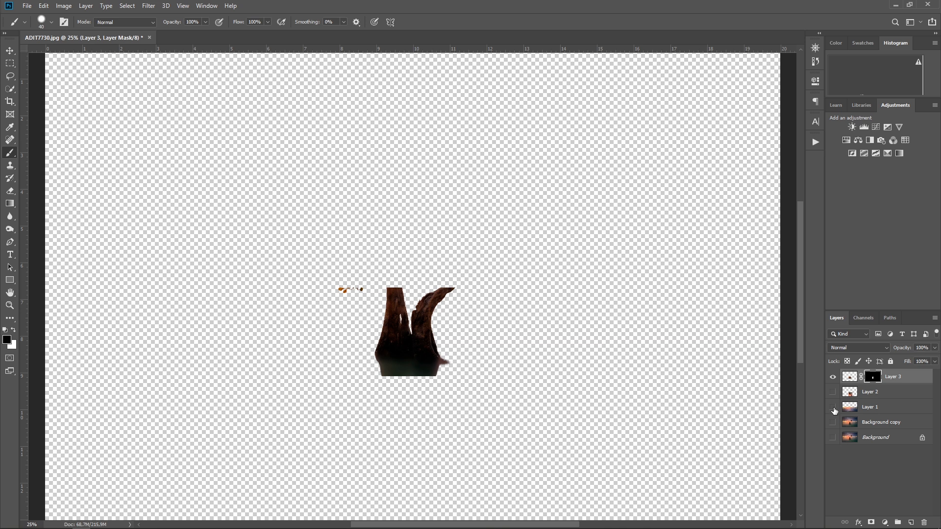
{"action": "left_click", "coordinate": [833, 408]}
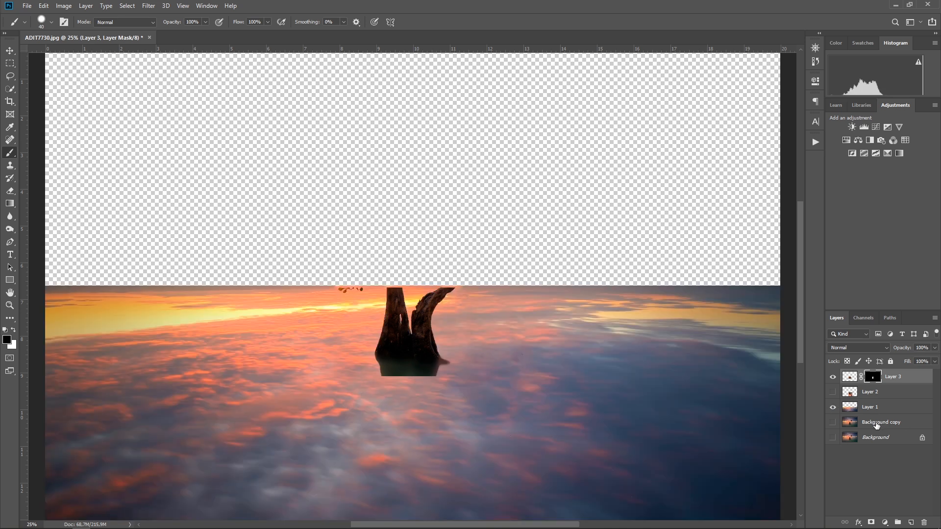
{"action": "left_click", "coordinate": [833, 423]}
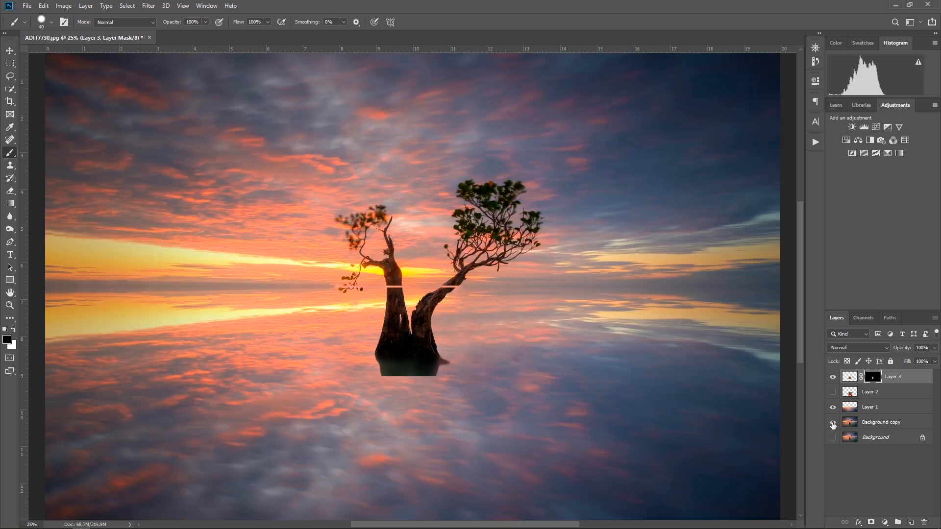
- Set the brush hardness to about 29% and paint out the fringe beside the right trunk's base on Layer 3's mask at 200 px
{"action": "key", "text": "ctrl+plus"}
{"action": "key", "text": "ctrl+plus"}
{"action": "key", "text": "ctrl+plus"}
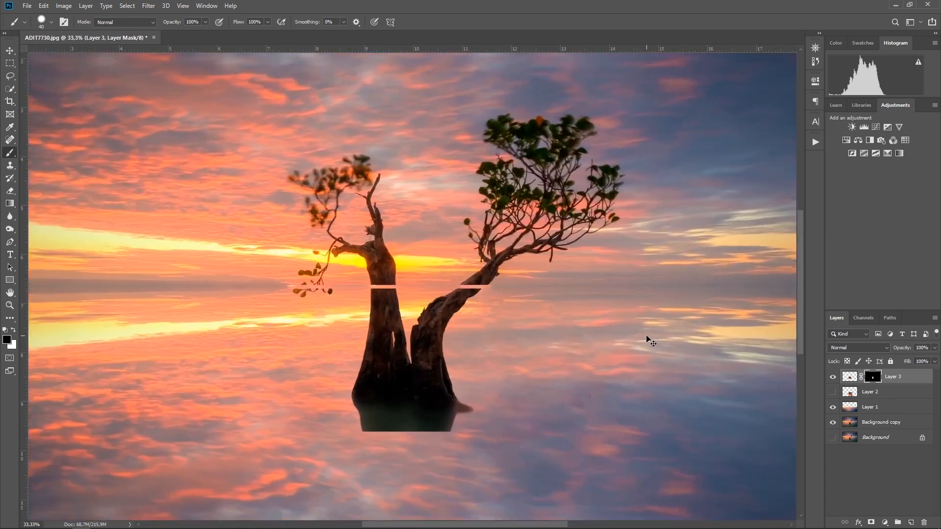
{"action": "left_click_drag", "start_coordinate": [496, 352], "coordinate": [537, 191]}
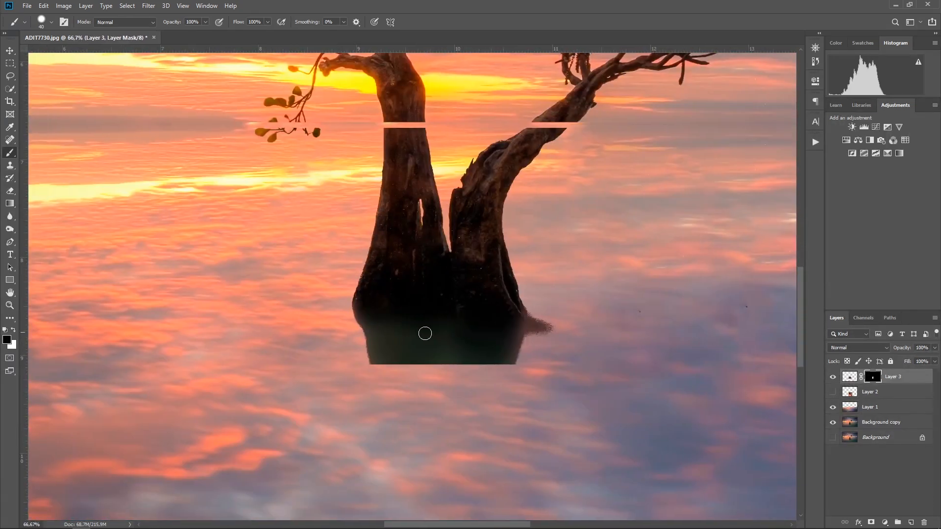
{"action": "right_click", "coordinate": [213, 261]}
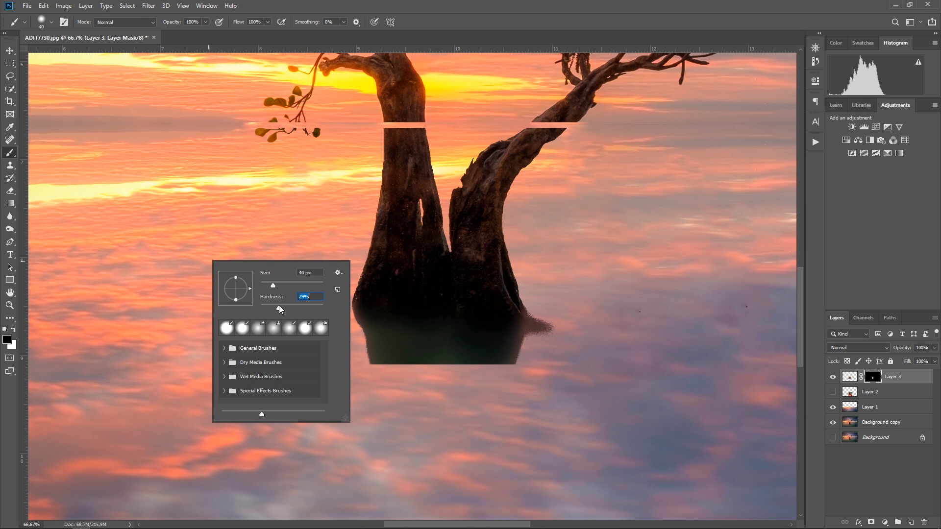
{"action": "key", "text": "Return"}
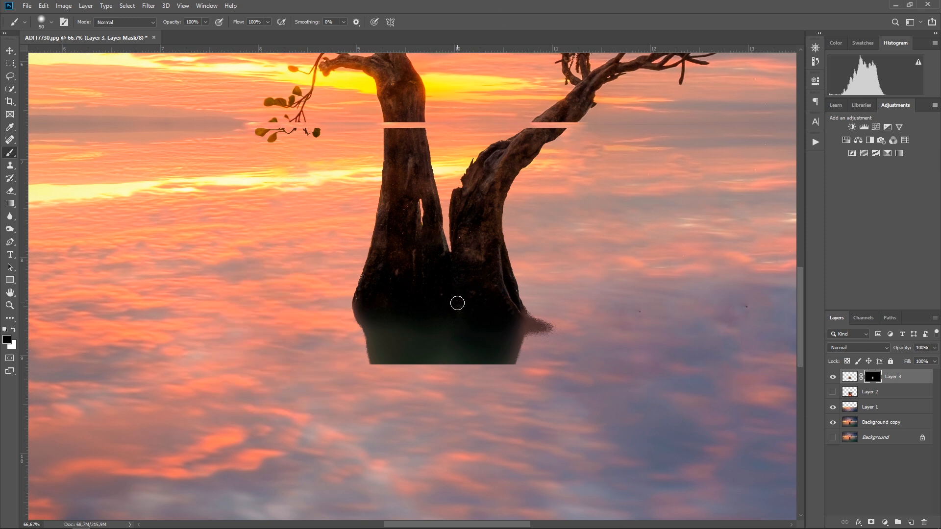
{"action": "key", "text": "bracketright"}
{"action": "key", "text": "bracketright"}
{"action": "key", "text": "bracketright"}
{"action": "key", "text": "bracketright"}
{"action": "left_click", "coordinate": [542, 325]}
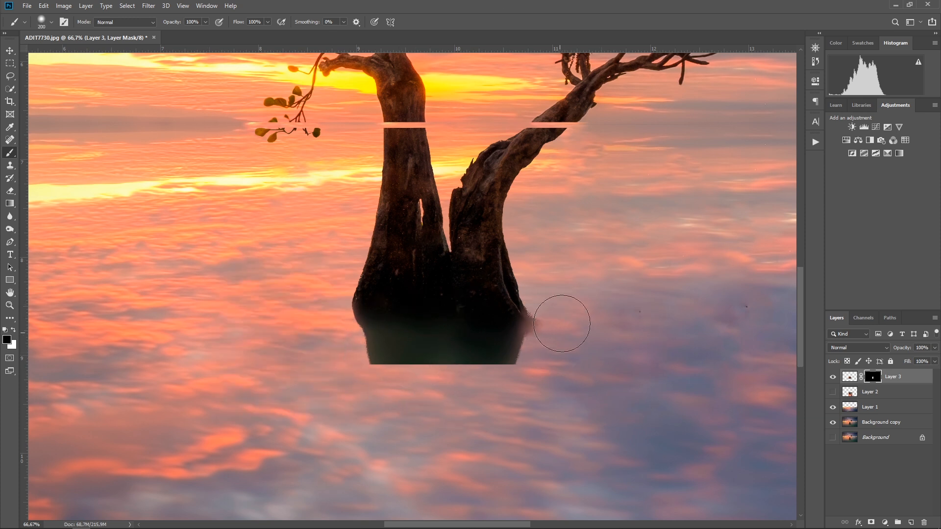
{"action": "key", "text": "bracketleft"}
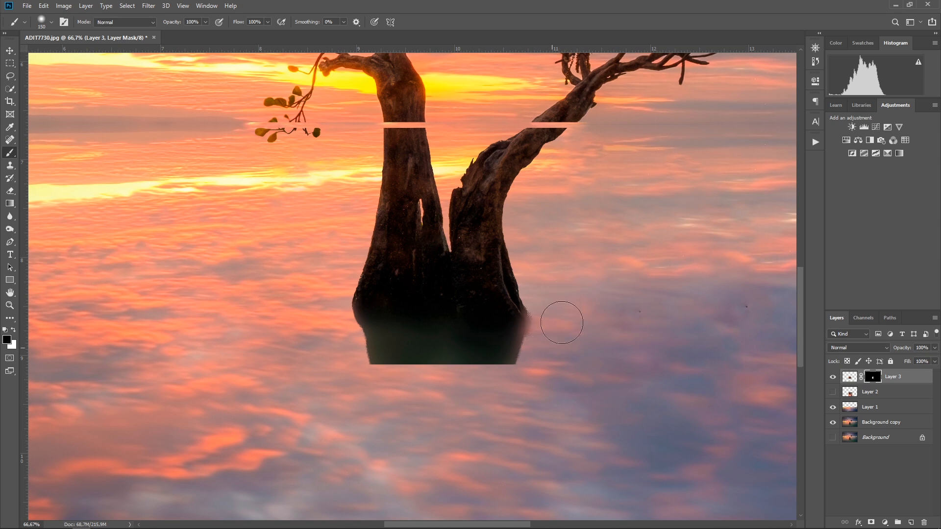
- Try to fade out the dark water below the trunks on Layer 3's mask with a 300 px brush
{"action": "key", "text": "bracketright"}
{"action": "key", "text": "bracketright"}
{"action": "key", "text": "bracketright"}
{"action": "key", "text": "bracketright"}
{"action": "mouse_move", "coordinate": [538, 400]}
{"action": "left_mouse_down"}
{"action": "mouse_move", "coordinate": [290, 380]}
{"action": "mouse_move", "coordinate": [578, 387]}
{"action": "mouse_move", "coordinate": [423, 399]}
{"action": "mouse_move", "coordinate": [561, 400]}
{"action": "mouse_move", "coordinate": [340, 362]}
{"action": "mouse_move", "coordinate": [386, 387]}
{"action": "mouse_move", "coordinate": [539, 389]}
{"action": "mouse_move", "coordinate": [315, 378]}
{"action": "mouse_move", "coordinate": [482, 391]}
{"action": "left_mouse_up"}
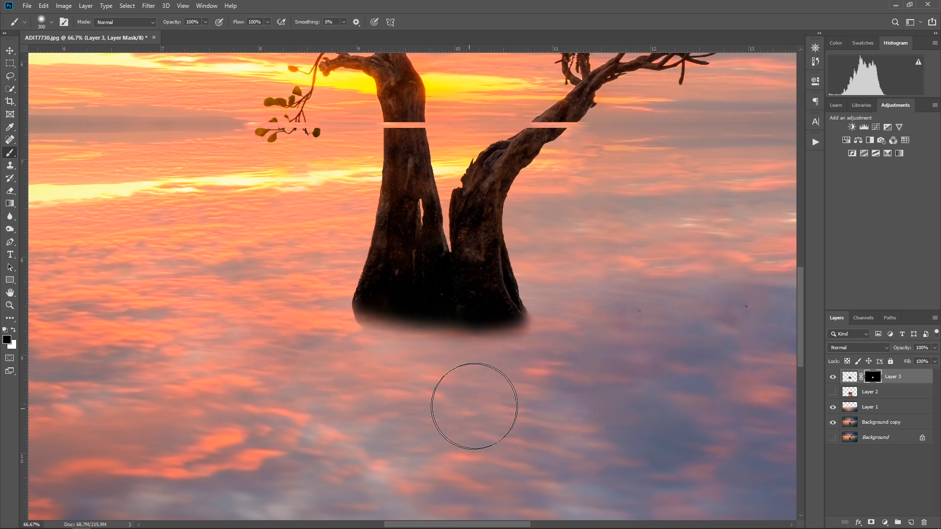
{"action": "key", "text": "ctrl+z"}
{"action": "key", "text": "ctrl+z"}
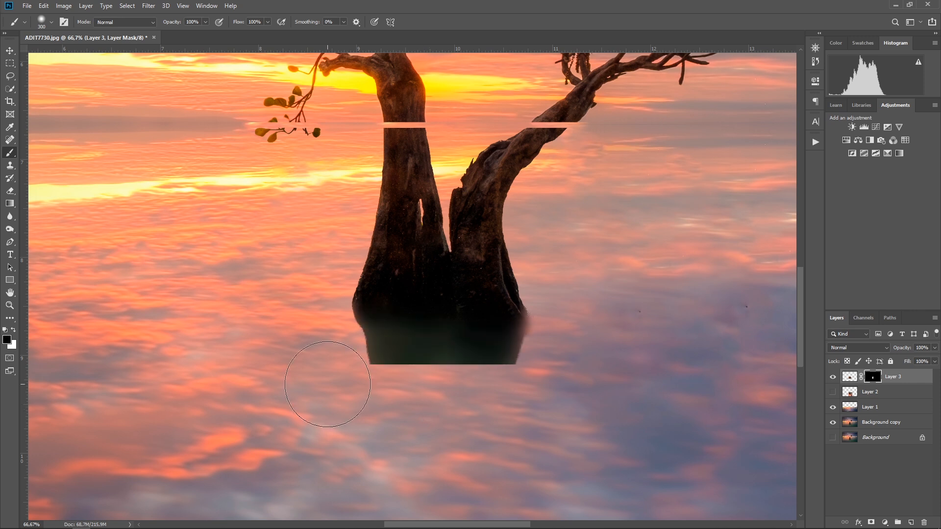
- Fade out the dark water below the trunk base on Layer 3's mask with a soft 175 px black brush
{"action": "right_click", "coordinate": [328, 385]}
{"action": "left_click_drag", "start_coordinate": [287, 378], "coordinate": [432, 394]}
{"action": "key", "text": "["}
{"action": "key", "text": "["}
{"action": "key", "text": "["}
{"action": "key", "text": "["}
{"action": "key", "text": "["}
{"action": "left_click_drag", "start_coordinate": [337, 361], "coordinate": [493, 352]}
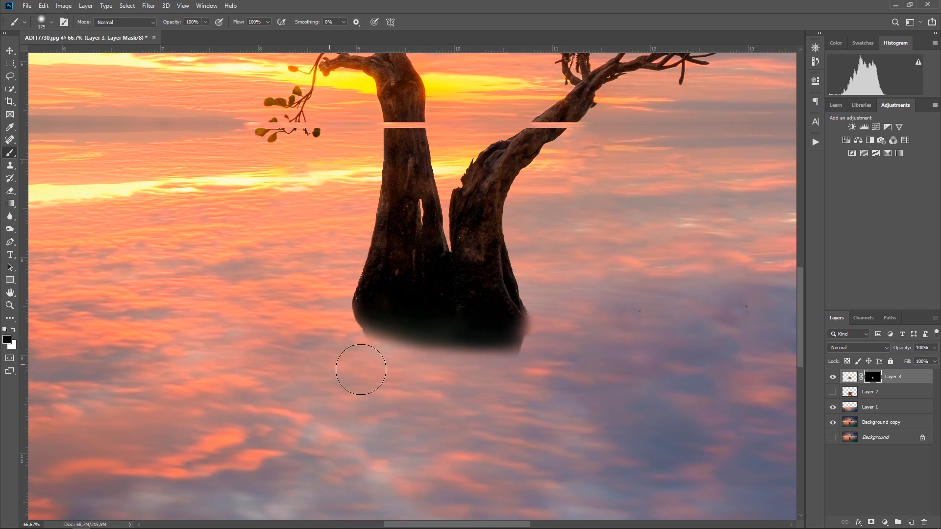
{"action": "left_click_drag", "start_coordinate": [388, 370], "coordinate": [541, 367]}
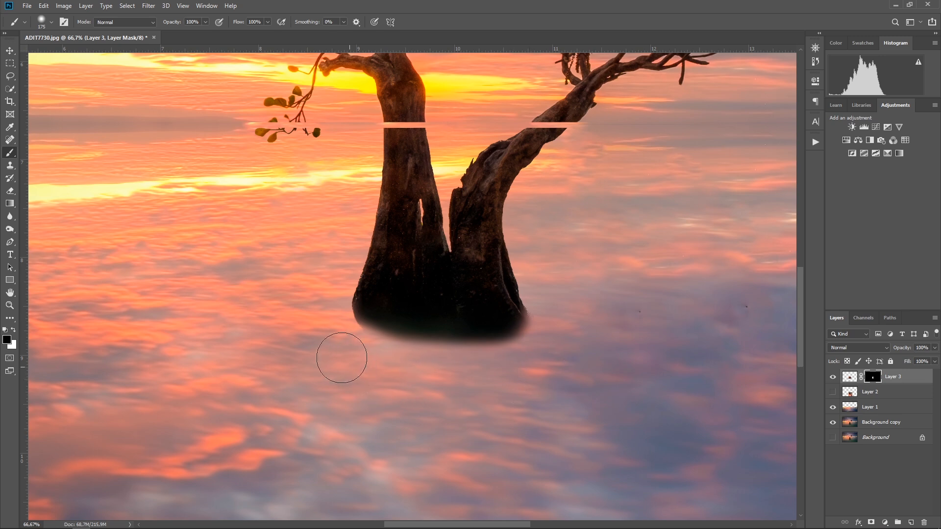
- Turn on the flipped tree copy, Layer 2
{"action": "key", "text": "ctrl+minus"}
{"action": "key", "text": "ctrl+minus"}
{"action": "key", "text": "ctrl+minus"}
{"action": "key", "text": "ctrl+minus"}
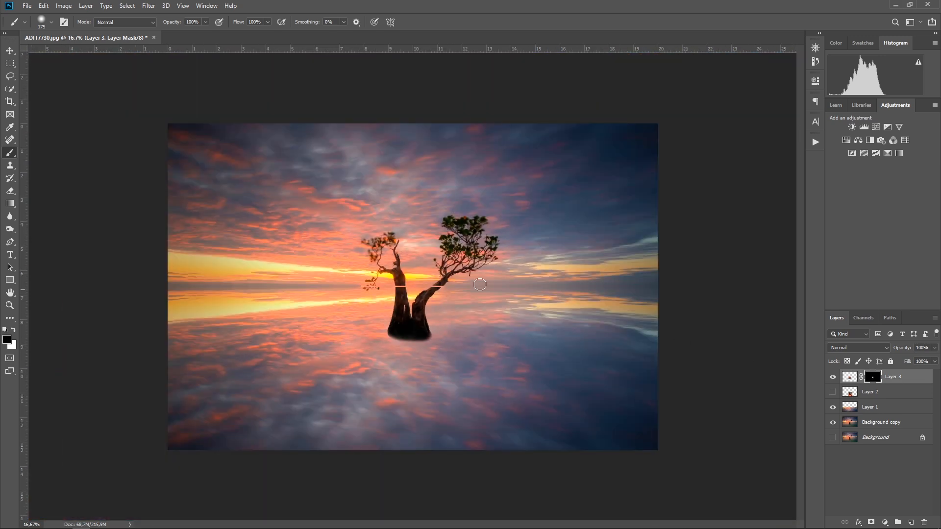
{"action": "key", "text": "ctrl+plus"}
{"action": "key", "text": "ctrl+plus"}
{"action": "key", "text": "ctrl+plus"}
{"action": "left_click", "coordinate": [833, 392]}
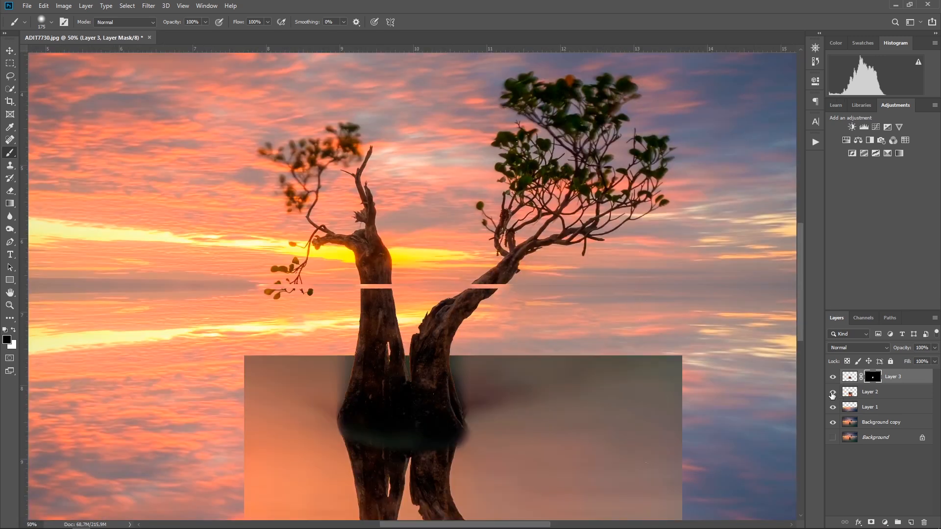
- Move Layer 2 into line beneath the trunks and nudge it upward so the mirrored trunks meet the real trunk base
{"action": "key", "text": "ctrl+minus"}
{"action": "key", "text": "ctrl+minus"}
{"action": "key", "text": "ctrl+minus"}
{"action": "key", "text": "alt+["}
{"action": "key", "text": "ctrl+plus"}
{"action": "key", "text": "ctrl+plus"}
{"action": "scroll", "coordinate": [448, 329], "scroll_direction": "down", "scroll_amount": 3}
{"action": "key", "text": "v"}
{"action": "left_click_drag", "start_coordinate": [431, 284], "coordinate": [442, 311]}
{"action": "key", "text": "Up"}
{"action": "key", "text": "Up"}
{"action": "key", "text": "Up"}
{"action": "key", "text": "Up"}
{"action": "key", "text": "Up"}
{"action": "key", "text": "Up"}
{"action": "key", "text": "Up"}
{"action": "key", "text": "Up"}
{"action": "key", "text": "Up"}
{"action": "key", "text": "Up"}
{"action": "key", "text": "Up"}
{"action": "key", "text": "Up"}
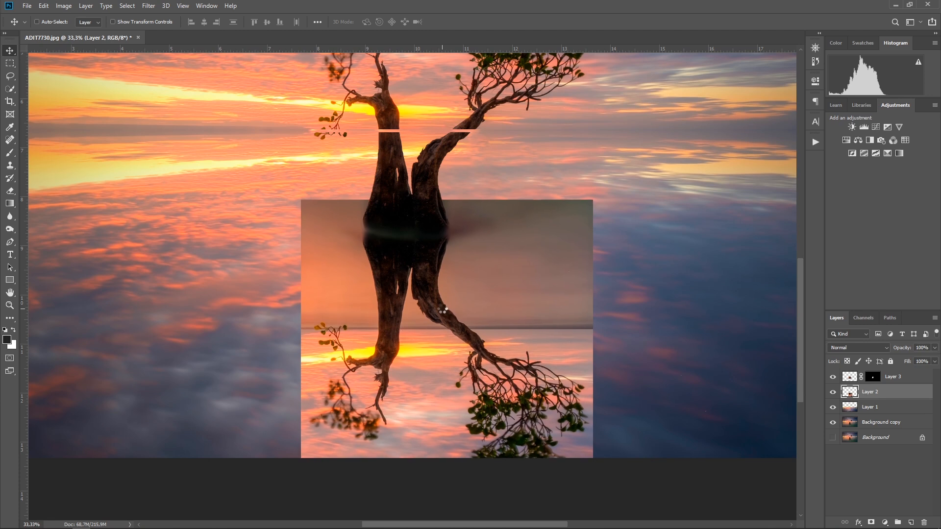
{"action": "key", "text": "Up"}
{"action": "key", "text": "Up"}
{"action": "key", "text": "Up"}
{"action": "key", "text": "Up"}
{"action": "key", "text": "Up"}
{"action": "key", "text": "Up"}
{"action": "key", "text": "Up"}
{"action": "key", "text": "Up"}
{"action": "key", "text": "Up"}
{"action": "key", "text": "Up"}
{"action": "key", "text": "Up"}
{"action": "key", "text": "Up"}
{"action": "key", "text": "Up"}
{"action": "key", "text": "Up"}
{"action": "key", "text": "Up"}
{"action": "key", "text": "Up"}
{"action": "key", "text": "Up"}
{"action": "key", "text": "Up"}
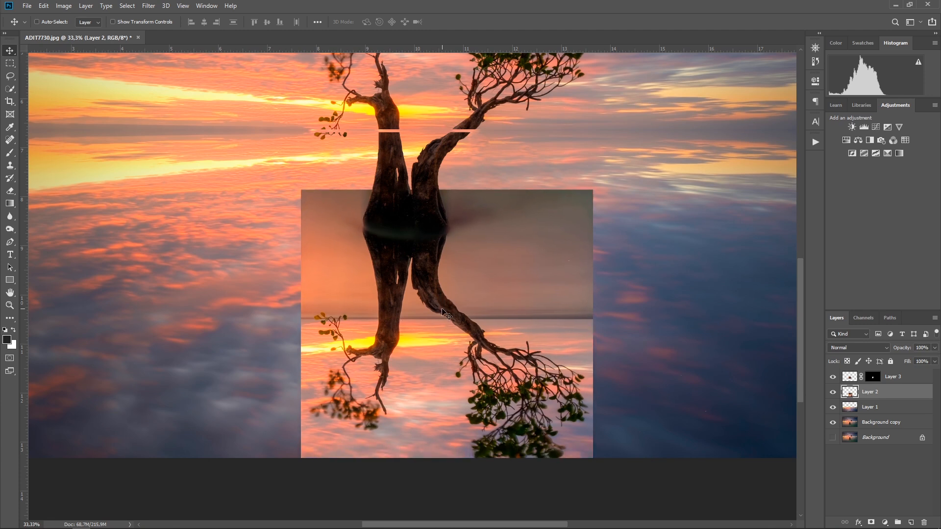
{"action": "key", "text": "Up"}
{"action": "key", "text": "Up"}
{"action": "key", "text": "Up"}
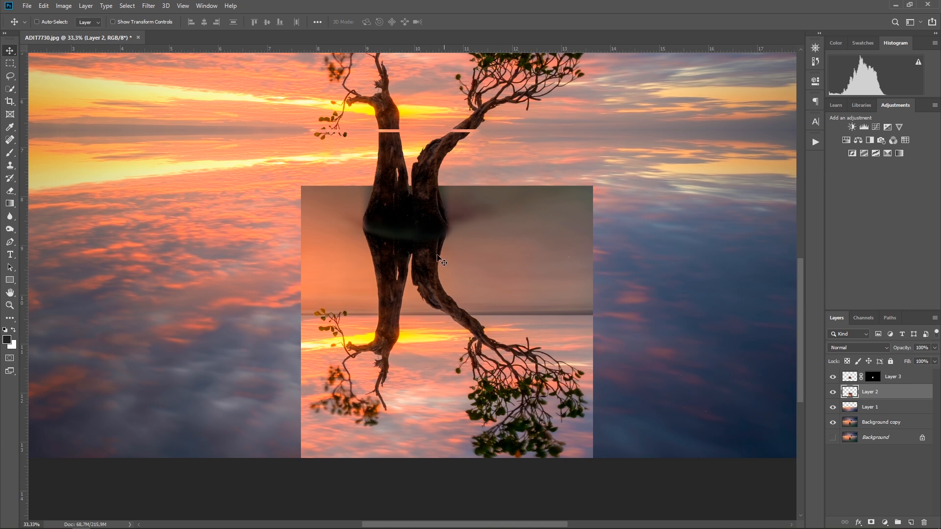
- Hide Background copy and Layer 1, and duplicate Layer 2
{"action": "left_click", "coordinate": [832, 424]}
{"action": "left_click", "coordinate": [832, 407]}
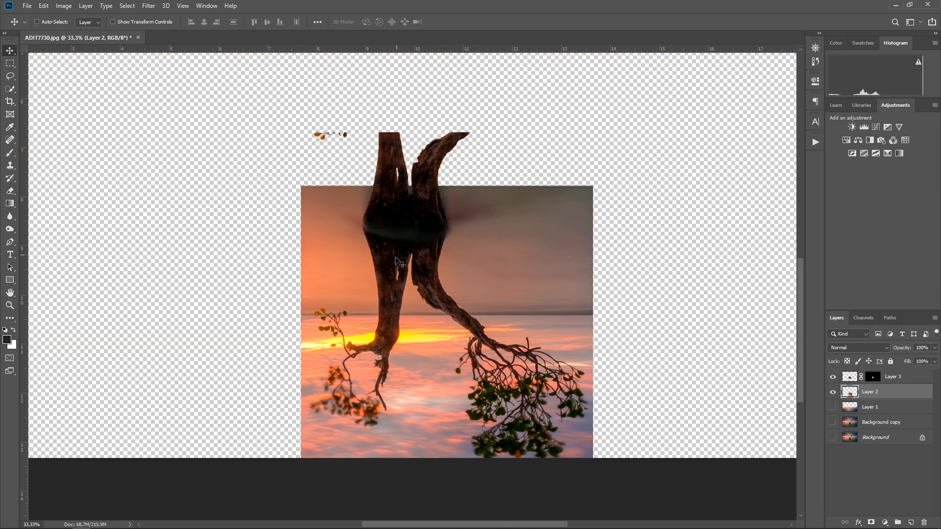
{"action": "key", "text": "ctrl+j"}
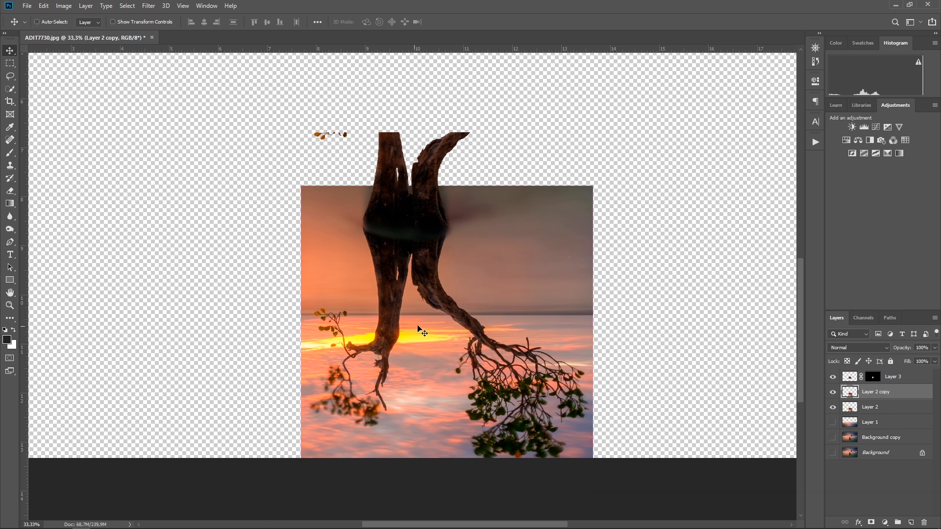
- Apply Levels to Layer 2 copy with black input 93, midtones 0.84 and white input 112
{"action": "left_click", "coordinate": [65, 5]}
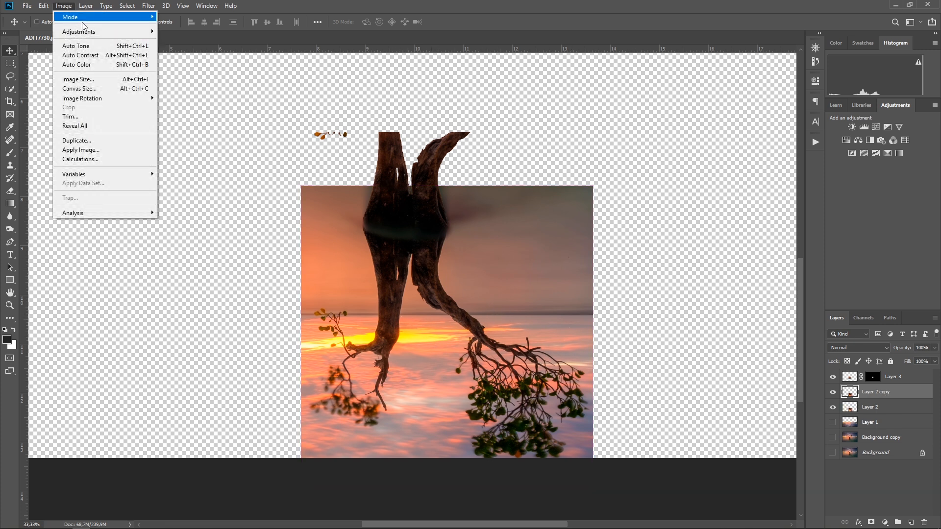
{"action": "mouse_move", "coordinate": [78, 31]}
{"action": "left_click", "coordinate": [186, 40]}
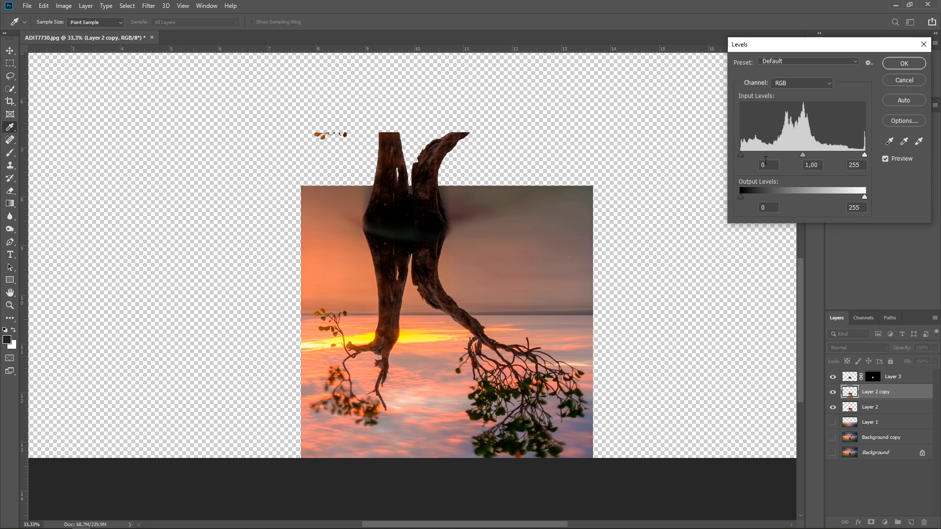
{"action": "left_click_drag", "start_coordinate": [743, 155], "coordinate": [770, 155]}
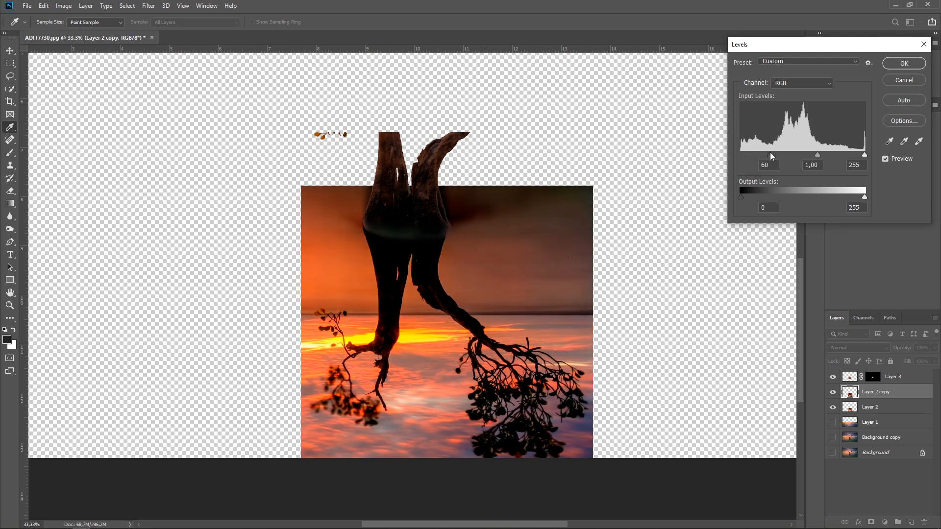
{"action": "left_click_drag", "start_coordinate": [865, 155], "coordinate": [799, 155]}
{"action": "left_click_drag", "start_coordinate": [785, 155], "coordinate": [797, 155]}
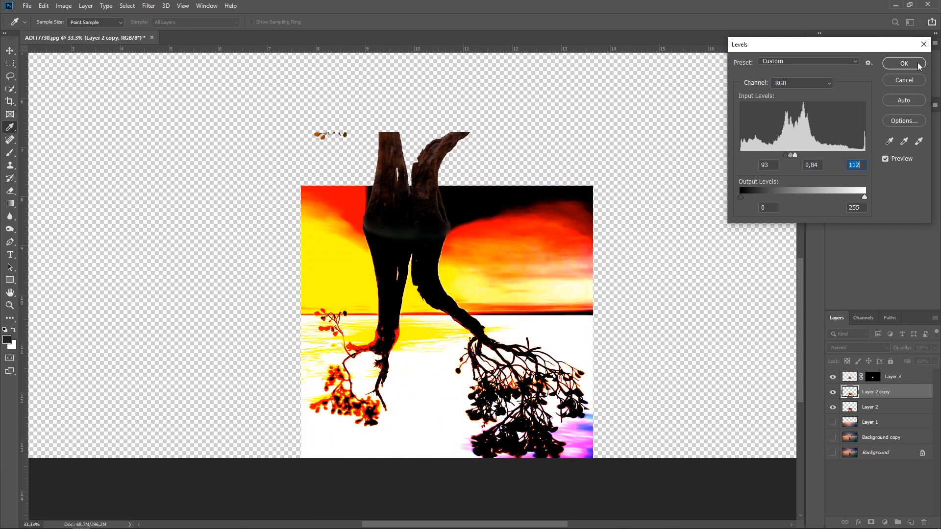
{"action": "left_click", "coordinate": [918, 64]}
- Hide Layer 3 and compare the Blue, Green and Red channels for contrast between the mirrored tree and its surroundings
{"action": "left_click", "coordinate": [866, 318]}
{"action": "left_click", "coordinate": [837, 318]}
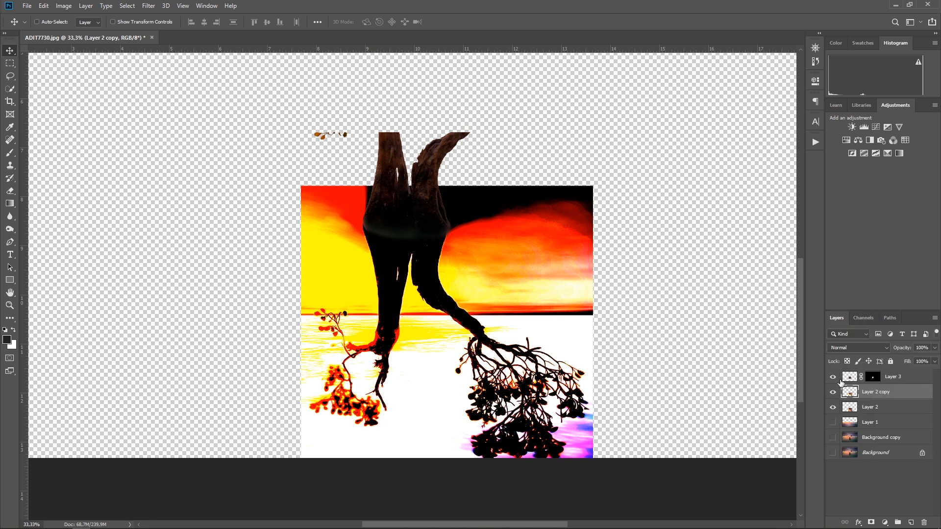
{"action": "left_click", "coordinate": [833, 377]}
{"action": "left_click", "coordinate": [865, 318]}
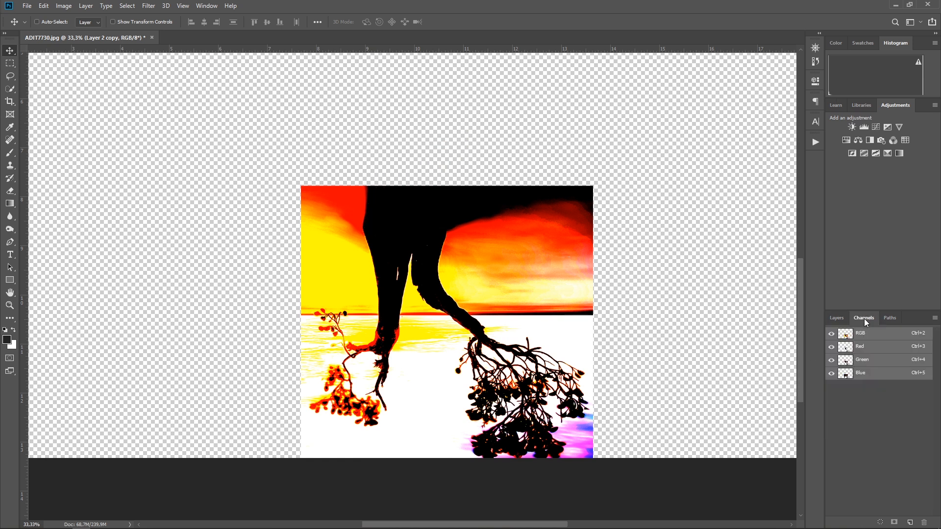
{"action": "left_click", "coordinate": [865, 375]}
{"action": "left_click", "coordinate": [867, 365]}
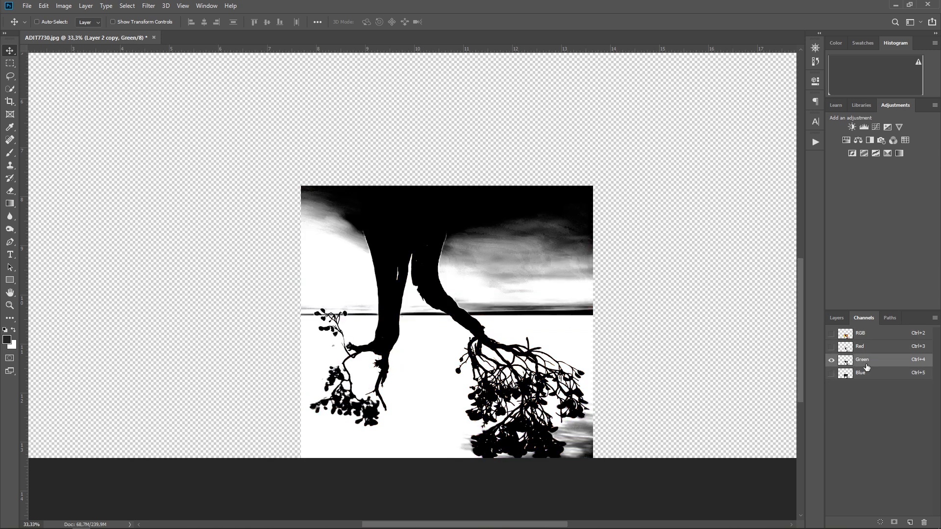
{"action": "left_click", "coordinate": [874, 350]}
- Duplicate the Green channel and apply Levels to the copy with black input 82, midtones 1.82 and white input 135
{"action": "left_click", "coordinate": [873, 362]}
{"action": "left_click_drag", "start_coordinate": [912, 521], "coordinate": [911, 521]}
{"action": "left_click", "coordinate": [63, 5]}
{"action": "mouse_move", "coordinate": [78, 28]}
{"action": "left_click", "coordinate": [196, 42]}
{"action": "left_click_drag", "start_coordinate": [743, 155], "coordinate": [780, 155]}
{"action": "left_click_drag", "start_coordinate": [865, 155], "coordinate": [806, 155]}
{"action": "left_click", "coordinate": [904, 64]}
{"action": "key", "text": "v"}
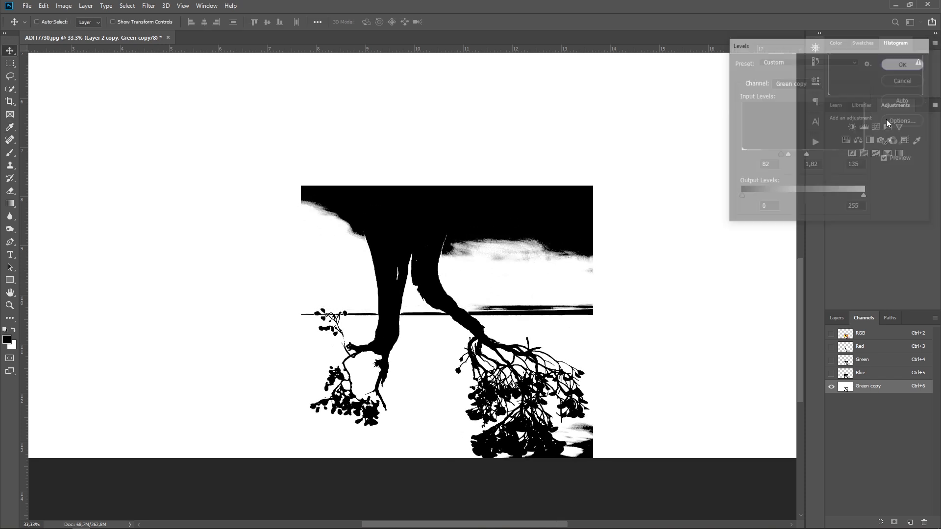
- Load the Green copy channel as a selection and return to the RGB composite
{"action": "left_click", "coordinate": [881, 523]}
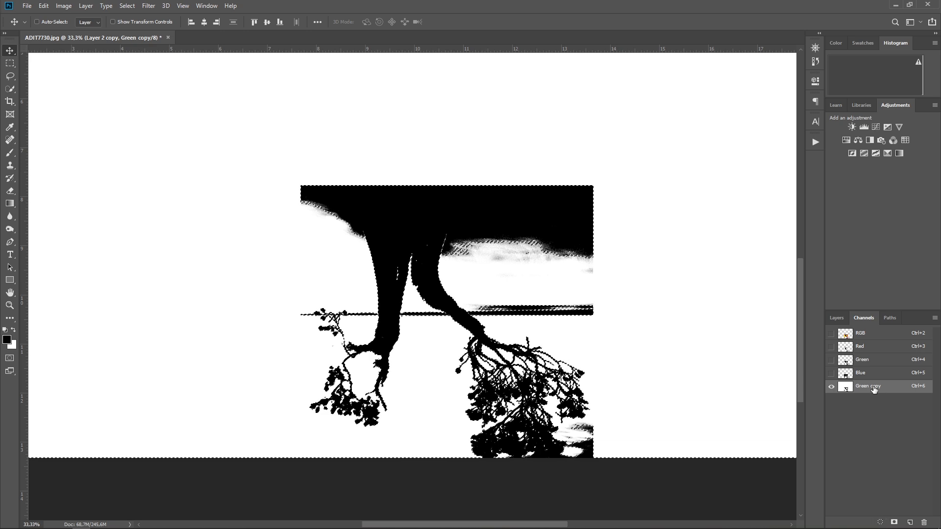
{"action": "left_click", "coordinate": [861, 333]}
{"action": "left_click", "coordinate": [837, 318]}
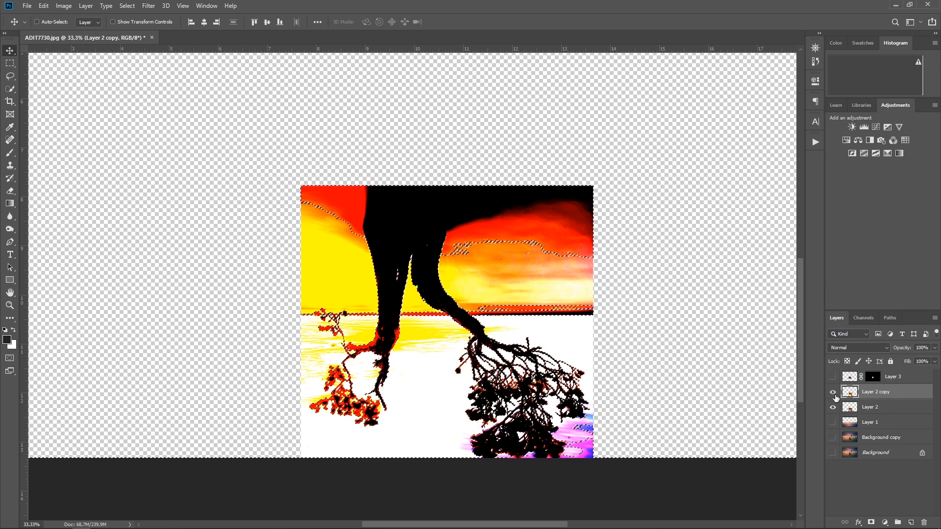
- Hide Layer 2 copy and make Layer 2 the active layer, keeping the selection
{"action": "left_click", "coordinate": [833, 393]}
{"action": "left_click", "coordinate": [834, 393]}
{"action": "left_click", "coordinate": [866, 406]}
{"action": "left_click", "coordinate": [833, 392]}
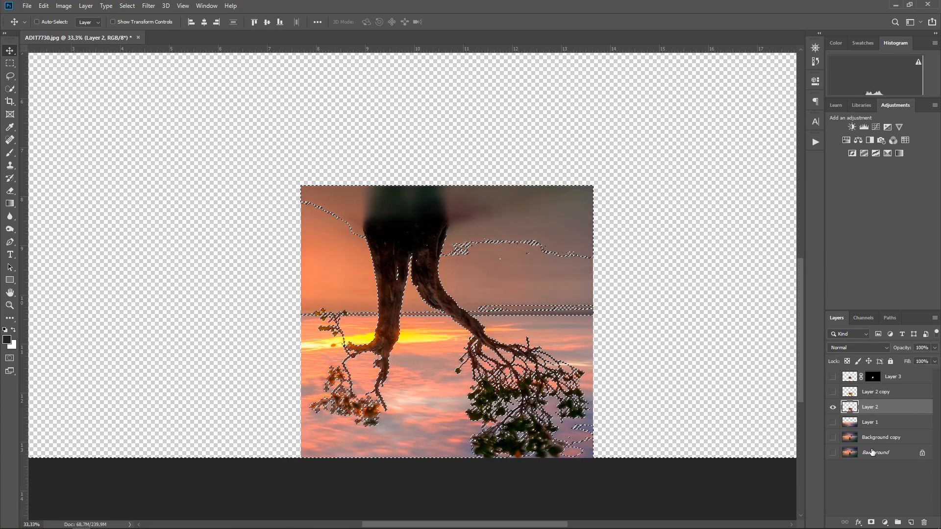
- Mask Layer 2 with the inverted selection to isolate the reflected tree, and show Layer 1 beneath it
{"action": "left_click", "coordinate": [871, 522]}
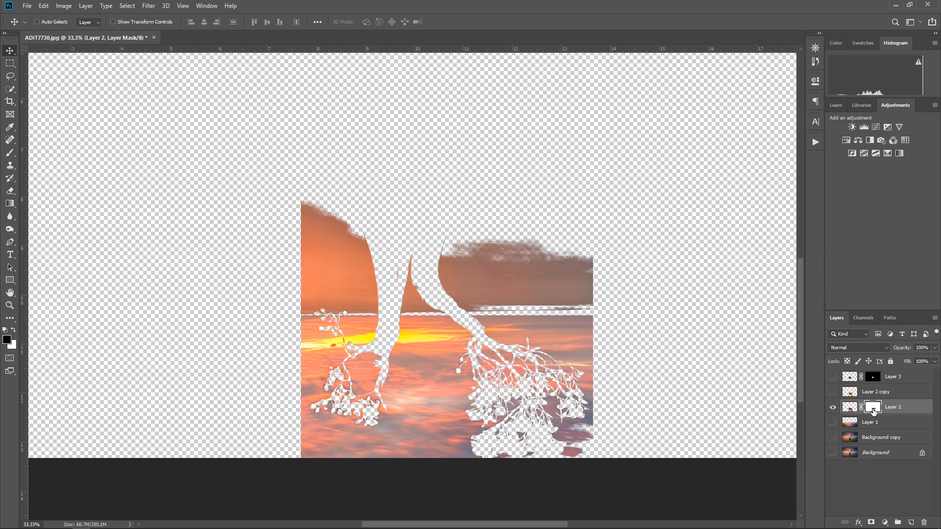
{"action": "key", "text": "ctrl+i"}
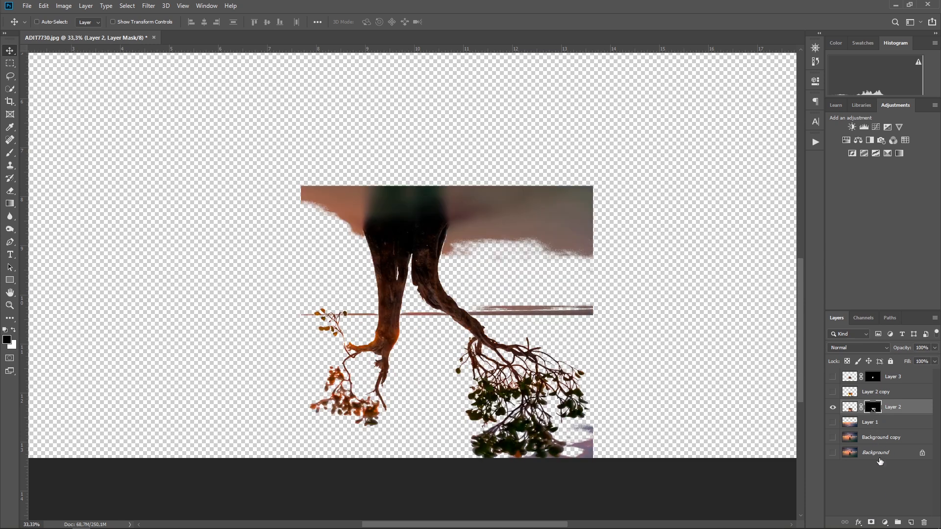
{"action": "left_click", "coordinate": [833, 423]}
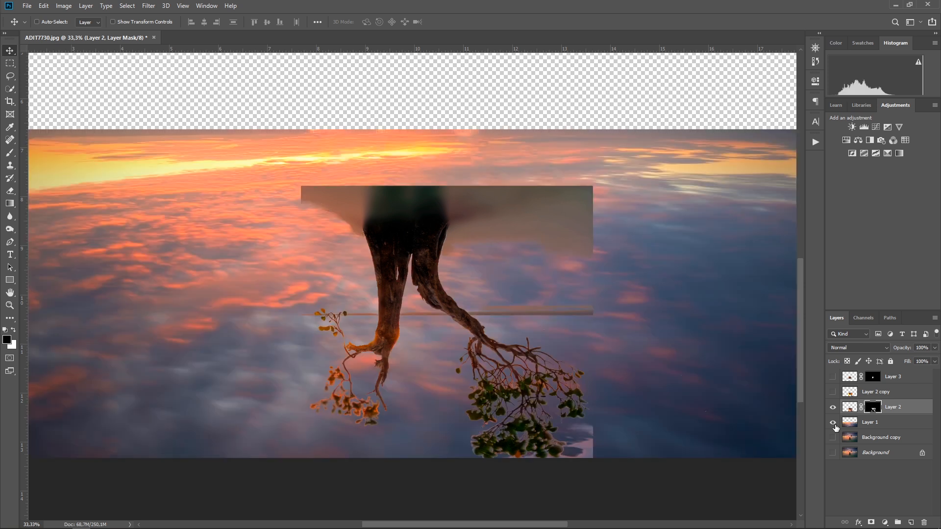
- Paint black on Layer 2's mask to hide the horizon strip between the trunks and beside the right one, using a 70 px brush
{"action": "key", "text": "ctrl+plus"}
{"action": "left_click_drag", "start_coordinate": [418, 315], "coordinate": [312, 353]}
{"action": "left_click_drag", "start_coordinate": [377, 285], "coordinate": [443, 275]}
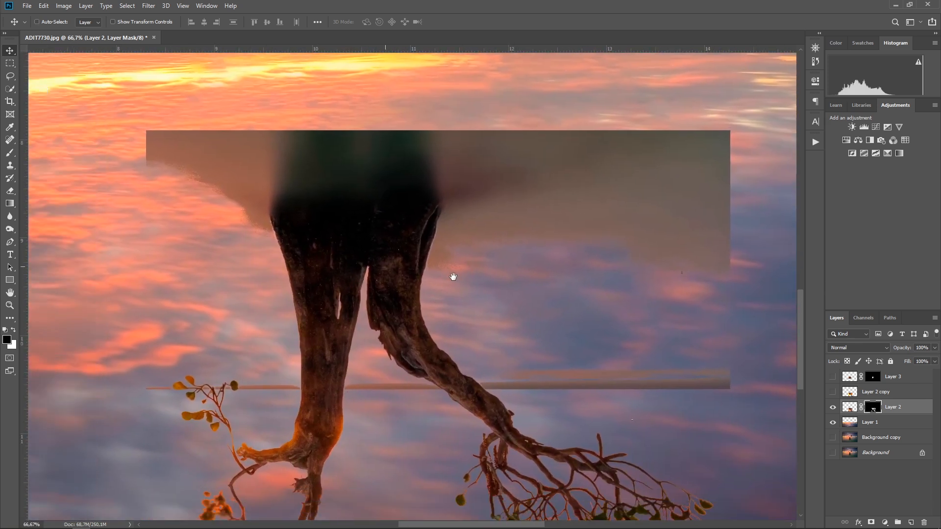
{"action": "left_click", "coordinate": [11, 152]}
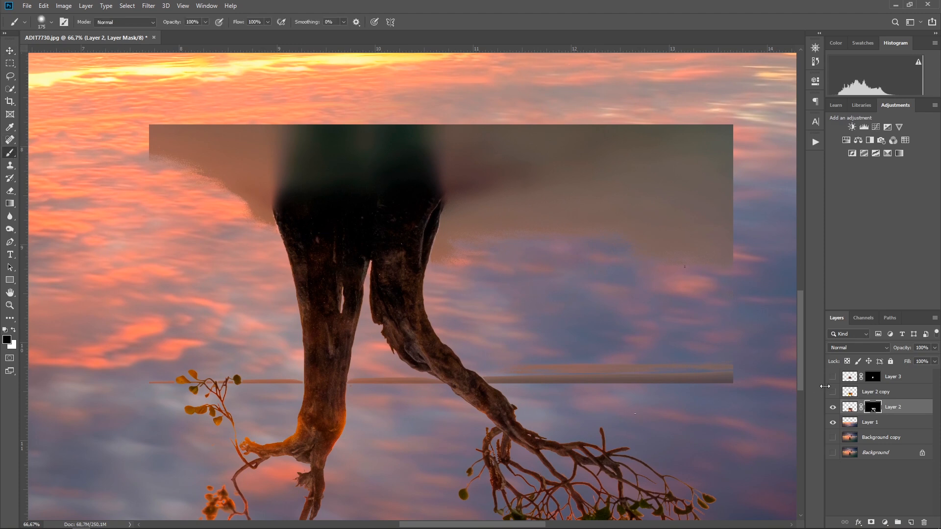
{"action": "right_click", "coordinate": [460, 298]}
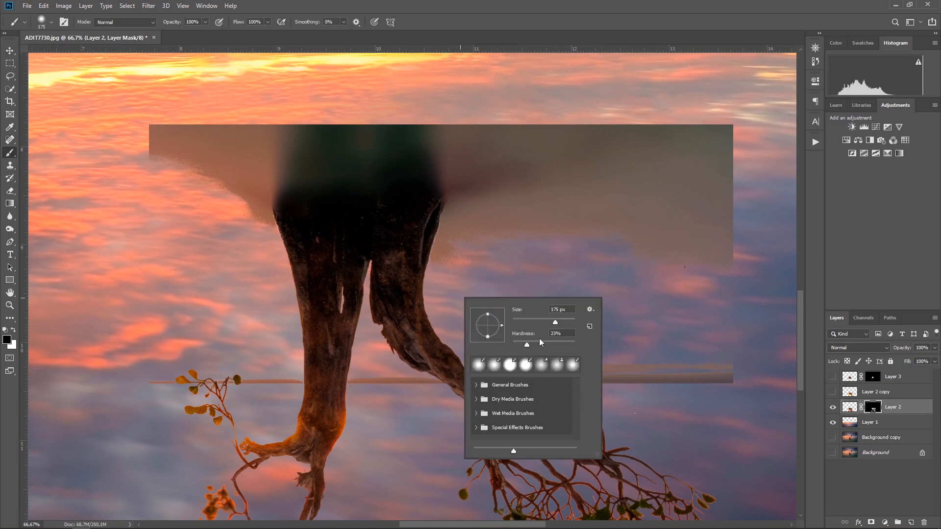
{"action": "left_click", "coordinate": [650, 268]}
{"action": "mouse_move", "coordinate": [615, 349]}
{"action": "left_mouse_down"}
{"action": "mouse_move", "coordinate": [756, 358]}
{"action": "mouse_move", "coordinate": [564, 366]}
{"action": "mouse_move", "coordinate": [539, 345]}
{"action": "mouse_move", "coordinate": [683, 310]}
{"action": "left_mouse_up"}
{"action": "scroll", "coordinate": [471, 388], "scroll_direction": "up", "scroll_amount": 2}
{"action": "key", "text": "bracketleft"}
{"action": "key", "text": "bracketleft"}
{"action": "key", "text": "bracketleft"}
{"action": "key", "text": "bracketleft"}
{"action": "key", "text": "bracketleft"}
{"action": "key", "text": "bracketleft"}
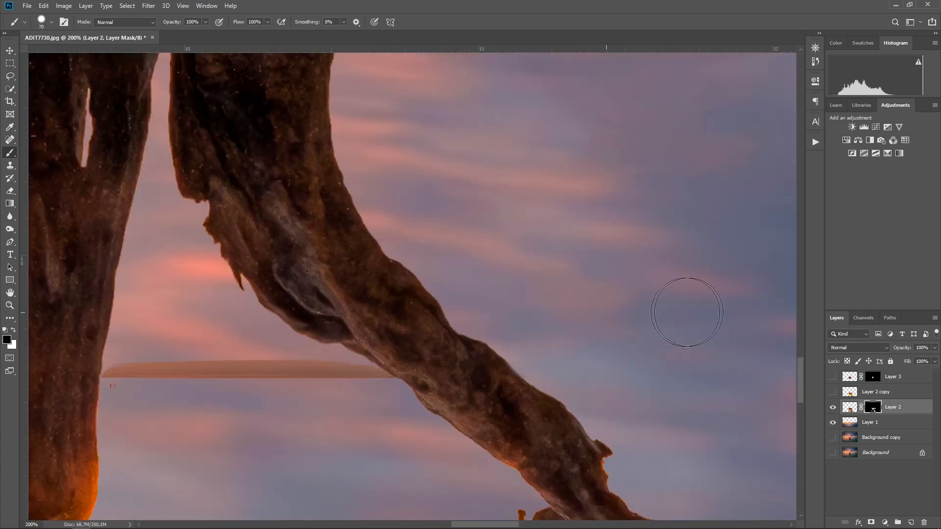
{"action": "mouse_move", "coordinate": [312, 377]}
{"action": "left_mouse_down"}
{"action": "mouse_move", "coordinate": [370, 401]}
{"action": "mouse_move", "coordinate": [241, 370]}
{"action": "mouse_move", "coordinate": [147, 376]}
{"action": "left_mouse_up"}
- Hide the horizon strip beside the left trunk and among its small leaves on the mask, using 70 px and 20 px brushes
{"action": "left_click_drag", "start_coordinate": [214, 310], "coordinate": [637, 317]}
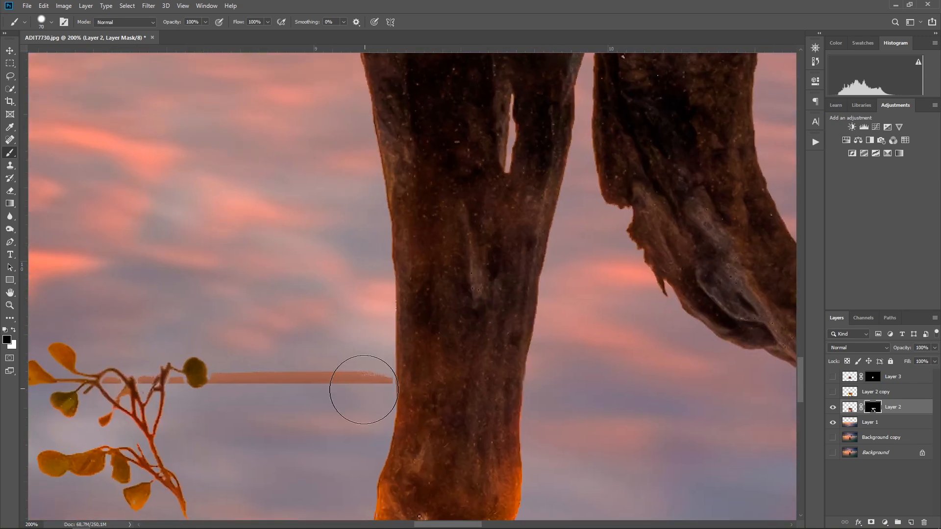
{"action": "left_click_drag", "start_coordinate": [359, 381], "coordinate": [240, 378]}
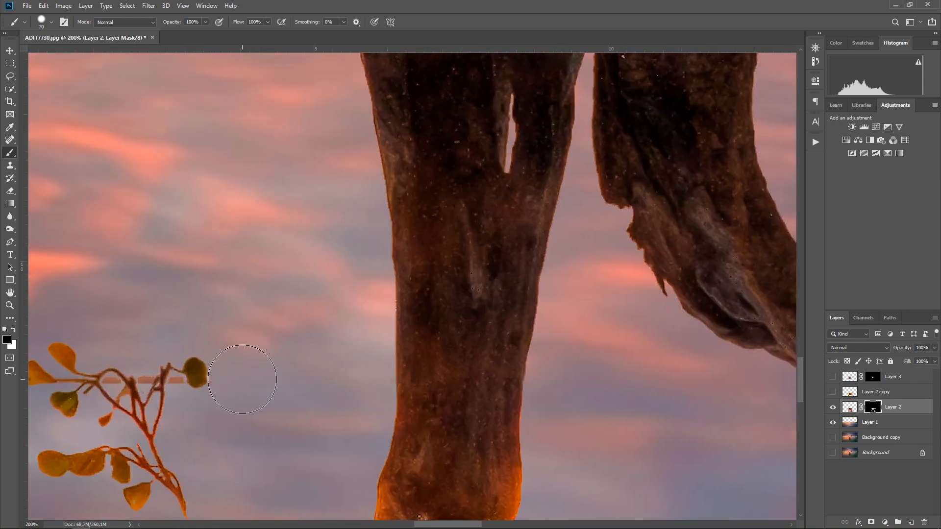
{"action": "key", "text": "bracketleft"}
{"action": "key", "text": "bracketleft"}
{"action": "key", "text": "bracketleft"}
{"action": "left_click_drag", "start_coordinate": [247, 343], "coordinate": [387, 256]}
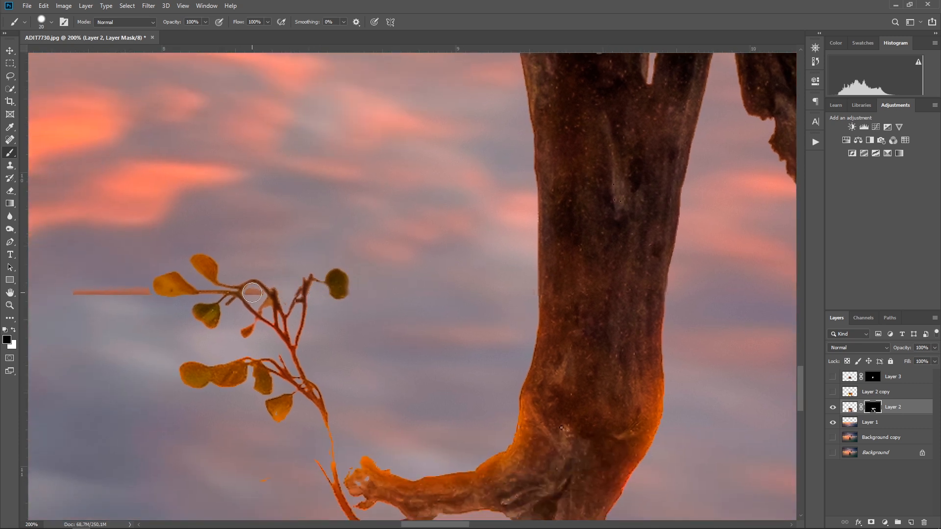
{"action": "left_click_drag", "start_coordinate": [249, 293], "coordinate": [259, 293]}
{"action": "key", "text": "bracketright"}
{"action": "key", "text": "bracketright"}
- Hide the leftover water patch beside the right reflected foliage on Layer 2's mask with a larger brush
{"action": "left_click_drag", "start_coordinate": [302, 463], "coordinate": [321, 258]}
{"action": "left_click_drag", "start_coordinate": [444, 215], "coordinate": [220, 338]}
{"action": "left_click_drag", "start_coordinate": [351, 66], "coordinate": [219, 353]}
{"action": "left_click_drag", "start_coordinate": [421, 127], "coordinate": [269, 266]}
{"action": "left_click_drag", "start_coordinate": [341, 202], "coordinate": [274, 83]}
{"action": "left_click_drag", "start_coordinate": [439, 507], "coordinate": [248, 54]}
{"action": "left_click_drag", "start_coordinate": [269, 505], "coordinate": [255, 52]}
{"action": "left_click_drag", "start_coordinate": [479, 320], "coordinate": [246, 75]}
{"action": "key", "text": "bracketright"}
{"action": "key", "text": "bracketright"}
{"action": "key", "text": "bracketright"}
{"action": "key", "text": "bracketright"}
{"action": "key", "text": "bracketright"}
{"action": "mouse_move", "coordinate": [544, 129]}
{"action": "left_mouse_down"}
{"action": "mouse_move", "coordinate": [492, 197]}
{"action": "mouse_move", "coordinate": [519, 314]}
{"action": "left_mouse_up"}
{"action": "right_click", "coordinate": [584, 272]}
{"action": "left_click", "coordinate": [644, 251]}
{"action": "right_click", "coordinate": [601, 235]}
{"action": "left_click_drag", "start_coordinate": [690, 280], "coordinate": [681, 279]}
{"action": "left_click", "coordinate": [577, 196]}
- Clean up the edge of the reflected foliage at the image's bottom edge on the mask with a 20 px brush
{"action": "mouse_move", "coordinate": [543, 284]}
{"action": "left_mouse_down"}
{"action": "mouse_move", "coordinate": [416, 332]}
{"action": "mouse_move", "coordinate": [319, 311]}
{"action": "mouse_move", "coordinate": [322, 301]}
{"action": "mouse_move", "coordinate": [269, 323]}
{"action": "mouse_move", "coordinate": [163, 305]}
{"action": "mouse_move", "coordinate": [894, 284]}
{"action": "left_mouse_up"}
{"action": "left_click", "coordinate": [416, 297]}
{"action": "key", "text": "bracketleft"}
{"action": "key", "text": "bracketleft"}
{"action": "key", "text": "bracketleft"}
{"action": "key", "text": "bracketleft"}
{"action": "left_click_drag", "start_coordinate": [333, 266], "coordinate": [325, 280]}
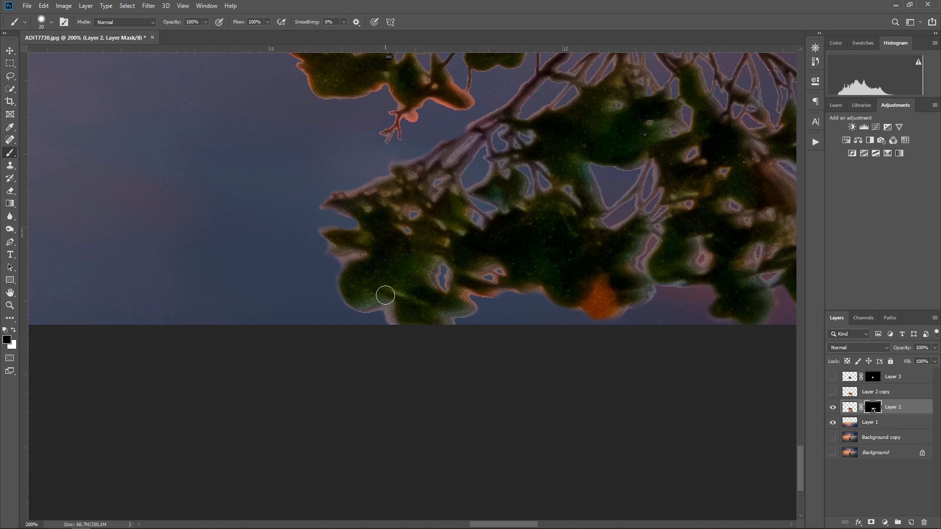
{"action": "left_click", "coordinate": [385, 316]}
- Hide most of the murky water beside the right trunk's base on Layer 2's mask with a larger brush
{"action": "key", "text": "ctrl+0"}
{"action": "key", "text": "ctrl+minus"}
{"action": "key", "text": "ctrl+plus"}
{"action": "key", "text": "ctrl+plus"}
{"action": "left_click_drag", "start_coordinate": [428, 322], "coordinate": [344, 239]}
{"action": "key", "text": "bracketright"}
{"action": "key", "text": "bracketright"}
{"action": "key", "text": "bracketright"}
{"action": "key", "text": "bracketright"}
{"action": "mouse_move", "coordinate": [503, 260]}
{"action": "left_mouse_down"}
{"action": "mouse_move", "coordinate": [506, 313]}
{"action": "mouse_move", "coordinate": [460, 303]}
{"action": "mouse_move", "coordinate": [482, 305]}
{"action": "mouse_move", "coordinate": [467, 293]}
{"action": "mouse_move", "coordinate": [380, 335]}
{"action": "left_mouse_up"}
{"action": "key", "text": "bracketleft"}
{"action": "key", "text": "bracketleft"}
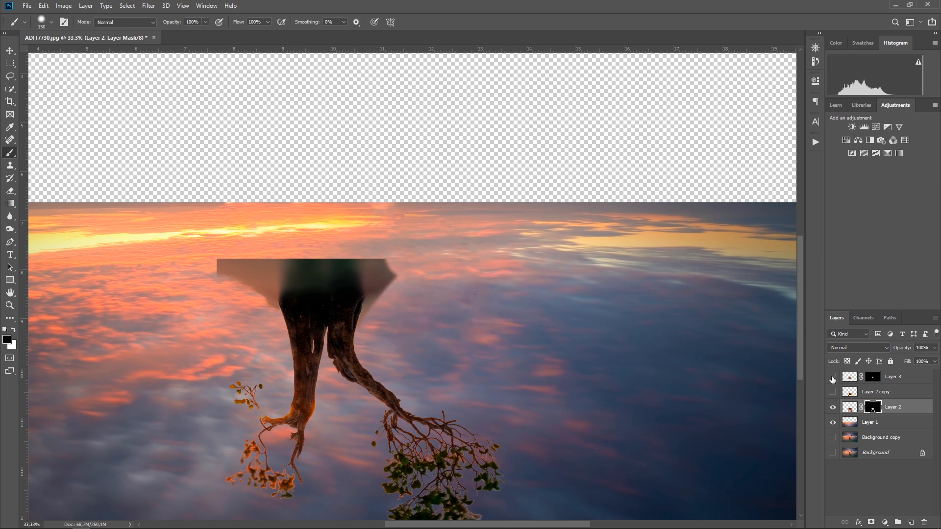
- Show Layer 3 and paint out the remaining murky water around the trunk base on Layer 2's mask, using progressively smaller brushes
{"action": "left_click", "coordinate": [832, 377]}
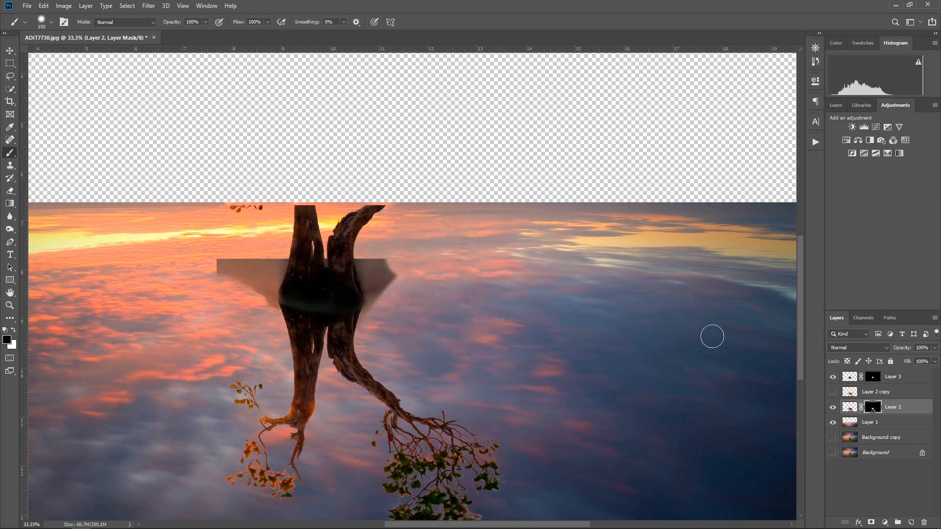
{"action": "mouse_move", "coordinate": [392, 265]}
{"action": "left_mouse_down"}
{"action": "mouse_move", "coordinate": [391, 295]}
{"action": "mouse_move", "coordinate": [366, 255]}
{"action": "mouse_move", "coordinate": [376, 281]}
{"action": "left_mouse_up"}
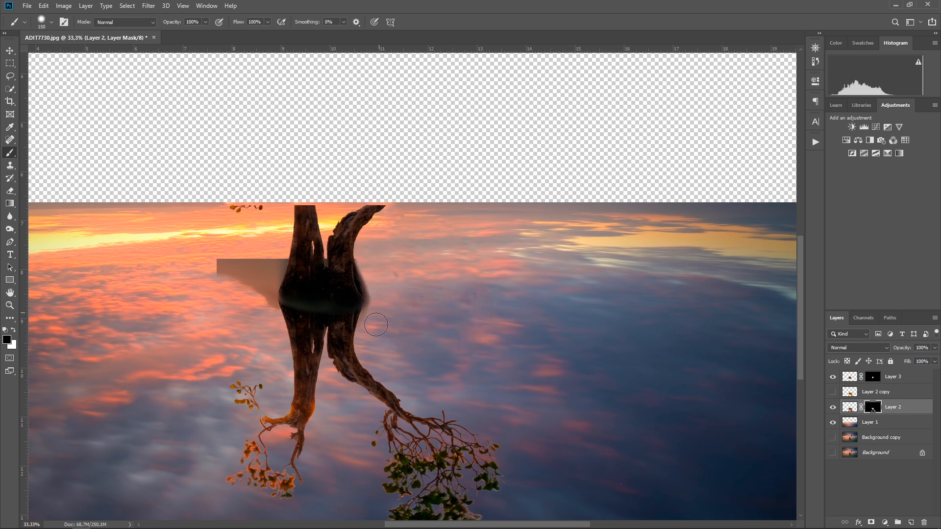
{"action": "scroll", "coordinate": [281, 293], "scroll_direction": "up", "scroll_amount": 2}
{"action": "scroll", "coordinate": [251, 329], "scroll_direction": "up", "scroll_amount": 1}
{"action": "key", "text": "bracketleft"}
{"action": "key", "text": "bracketleft"}
{"action": "key", "text": "bracketleft"}
{"action": "key", "text": "bracketleft"}
{"action": "key", "text": "bracketleft"}
{"action": "key", "text": "bracketleft"}
{"action": "key", "text": "bracketleft"}
{"action": "key", "text": "bracketleft"}
{"action": "mouse_move", "coordinate": [296, 277]}
{"action": "left_mouse_down"}
{"action": "mouse_move", "coordinate": [306, 324]}
{"action": "mouse_move", "coordinate": [284, 245]}
{"action": "left_mouse_up"}
{"action": "left_click_drag", "start_coordinate": [556, 352], "coordinate": [579, 300]}
- Move Layer 2 above Layer 3 and blend the reflection's upper edge into the trunks on its mask with a soft 100 px brush
{"action": "left_click", "coordinate": [894, 407]}
{"action": "left_click_drag", "start_coordinate": [913, 400], "coordinate": [911, 375]}
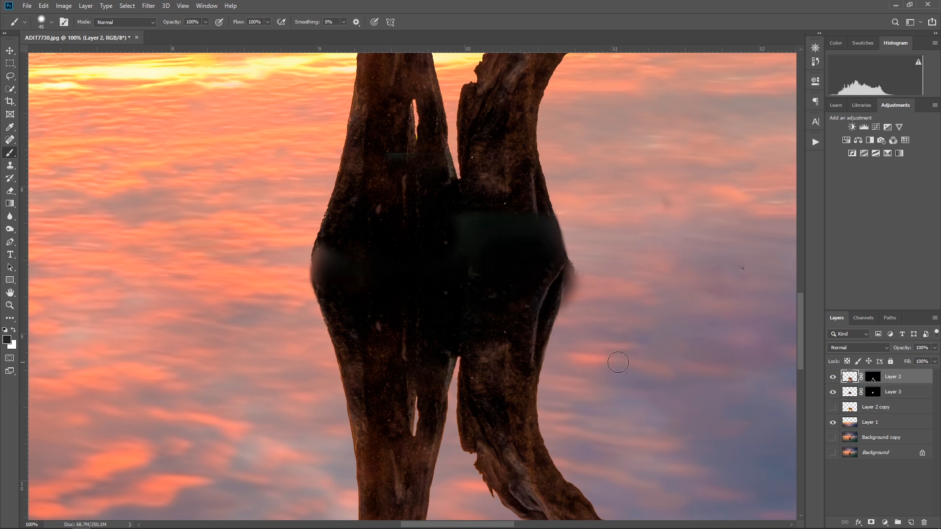
{"action": "key", "text": "bracketright"}
{"action": "key", "text": "bracketright"}
{"action": "key", "text": "bracketright"}
{"action": "key", "text": "bracketright"}
{"action": "key", "text": "bracketright"}
{"action": "key", "text": "bracketright"}
{"action": "mouse_move", "coordinate": [481, 209]}
{"action": "left_mouse_down"}
{"action": "mouse_move", "coordinate": [557, 238]}
{"action": "mouse_move", "coordinate": [399, 230]}
{"action": "mouse_move", "coordinate": [517, 241]}
{"action": "mouse_move", "coordinate": [466, 254]}
{"action": "mouse_move", "coordinate": [282, 263]}
{"action": "mouse_move", "coordinate": [451, 304]}
{"action": "mouse_move", "coordinate": [353, 312]}
{"action": "mouse_move", "coordinate": [553, 342]}
{"action": "mouse_move", "coordinate": [392, 396]}
{"action": "mouse_move", "coordinate": [464, 402]}
{"action": "left_mouse_up"}
{"action": "left_click", "coordinate": [873, 379]}
{"action": "left_click_drag", "start_coordinate": [479, 206], "coordinate": [557, 213]}
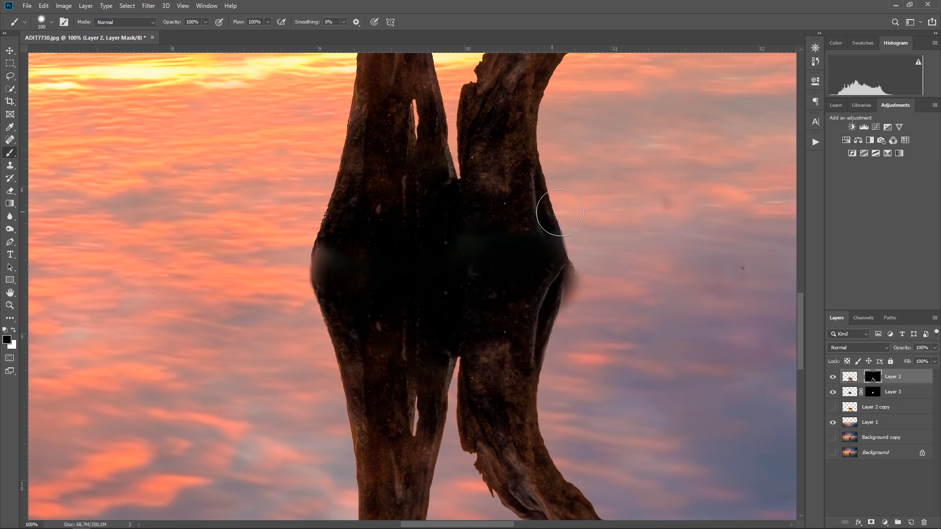
{"action": "right_click", "coordinate": [487, 204]}
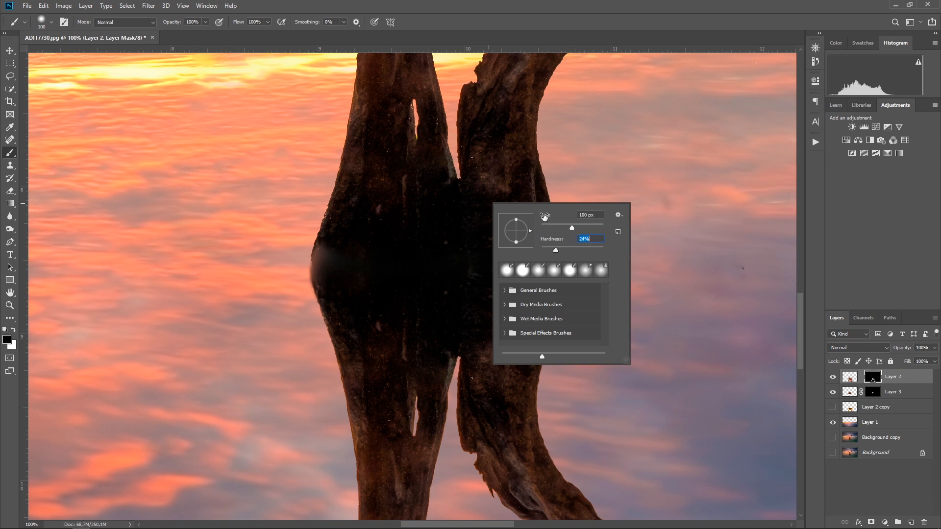
{"action": "key", "text": "Return"}
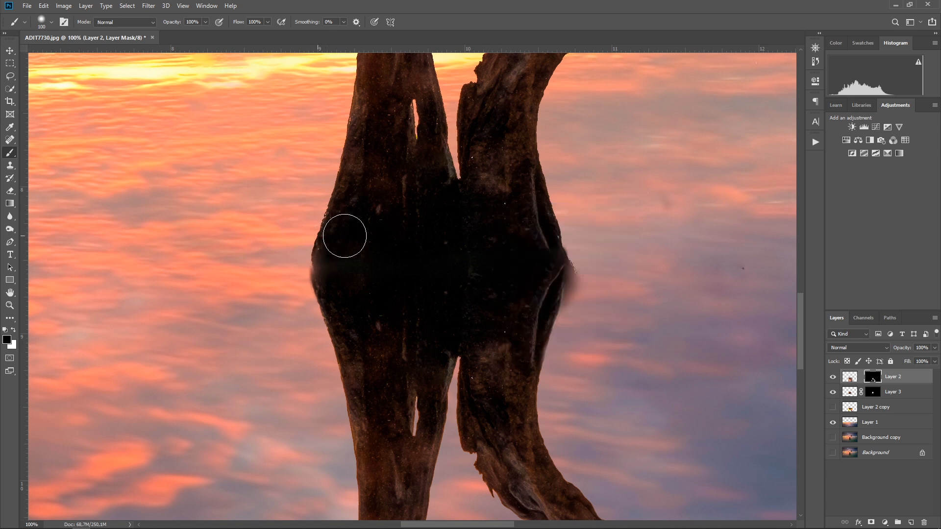
- Shift the reflected tree on Layer 2 slightly upward to close up against the real trunk base
{"action": "left_click", "coordinate": [846, 376]}
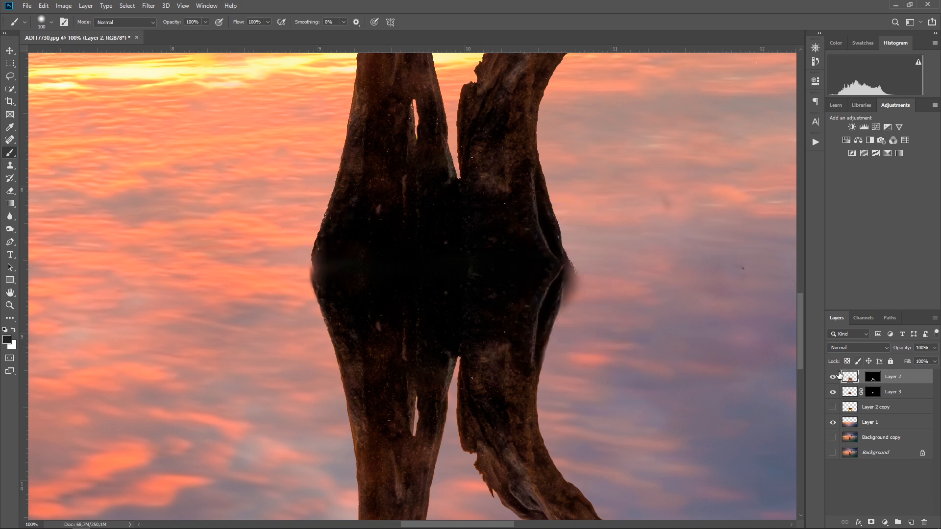
{"action": "left_click", "coordinate": [9, 51]}
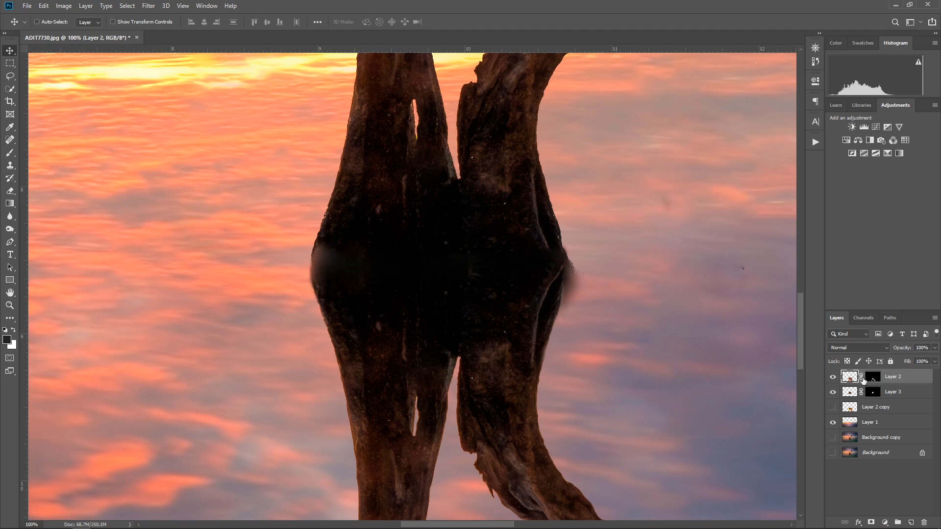
{"action": "left_click_drag", "start_coordinate": [440, 200], "coordinate": [441, 192]}
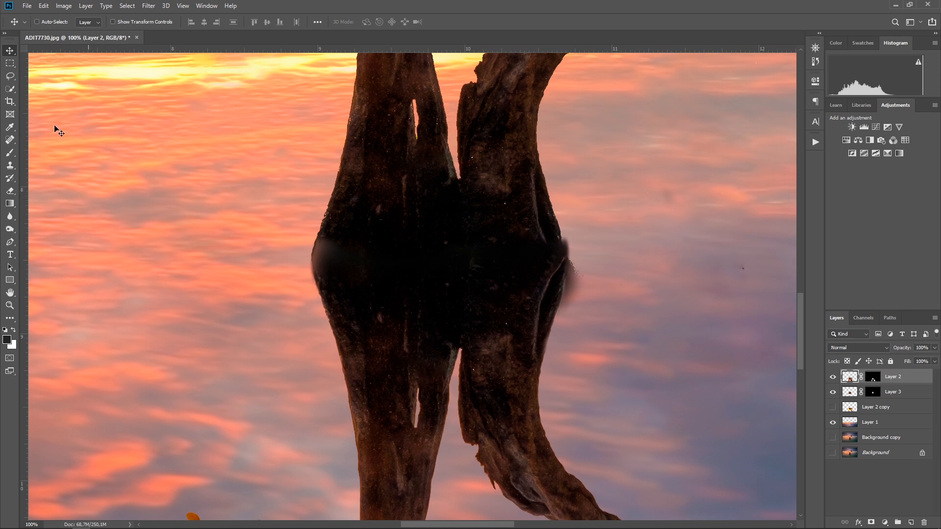
- Lower the brush hardness and paint black on Layer 2's mask to blend the seam across the trunk base
{"action": "left_click", "coordinate": [9, 153]}
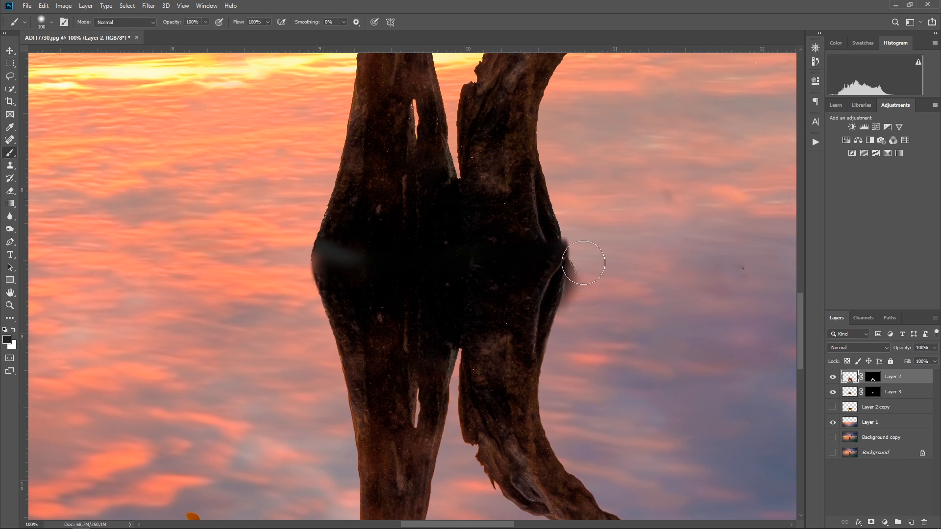
{"action": "left_click", "coordinate": [872, 377]}
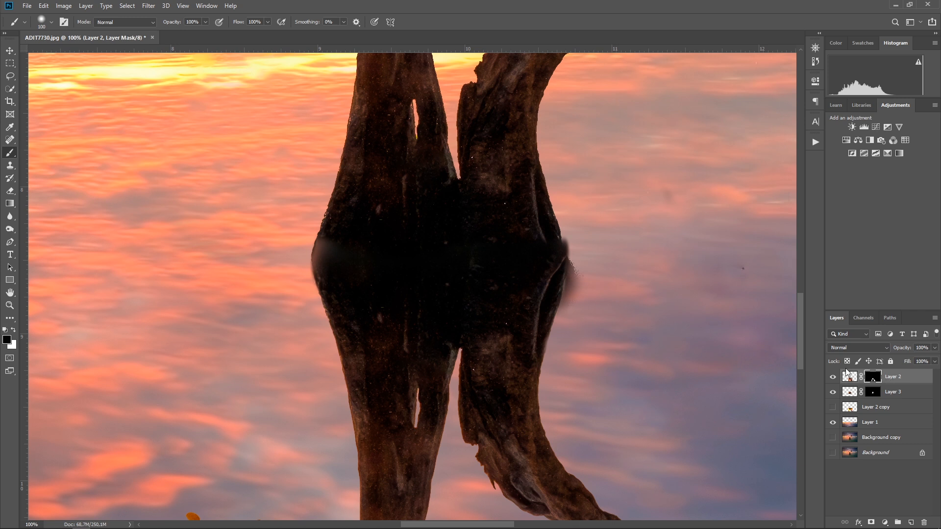
{"action": "right_click", "coordinate": [397, 206]}
{"action": "left_click_drag", "start_coordinate": [461, 253], "coordinate": [452, 253]}
{"action": "key", "text": "Return"}
{"action": "left_click_drag", "start_coordinate": [332, 250], "coordinate": [747, 251]}
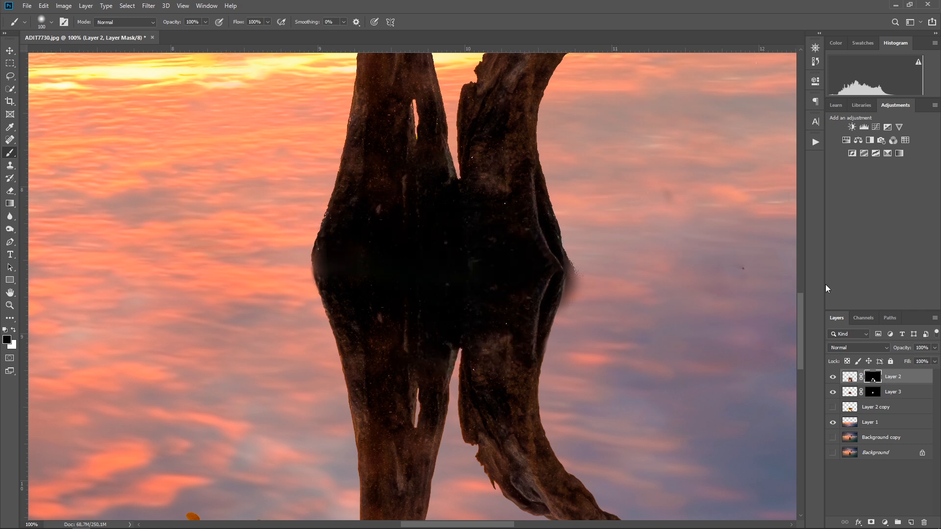
- Try to trim the dark smudge beside the right trunk's base on Layer 3's mask with a smaller brush
{"action": "left_click", "coordinate": [863, 392]}
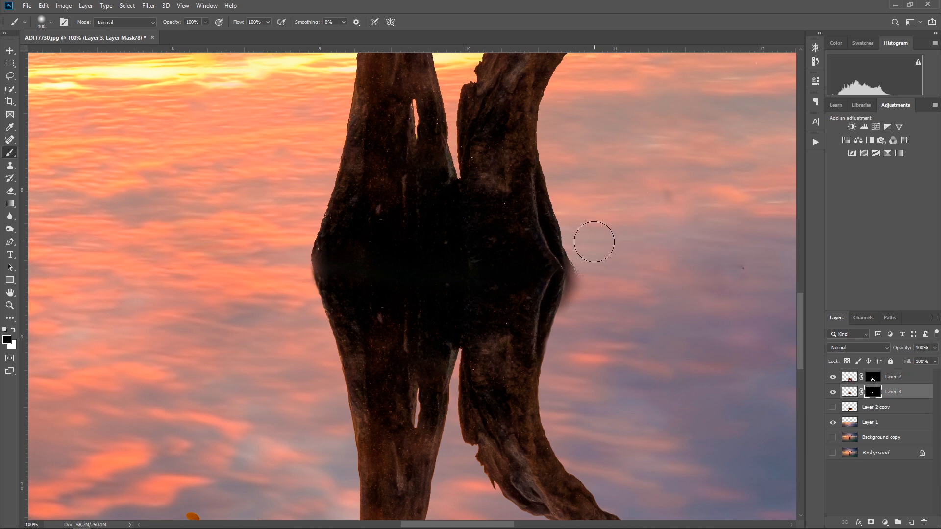
{"action": "key", "text": "ctrl+plus"}
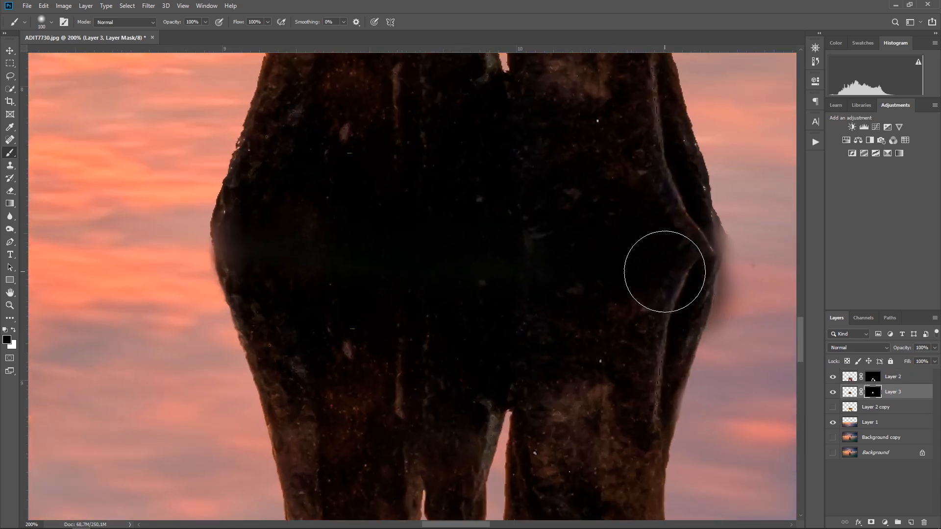
{"action": "left_click_drag", "start_coordinate": [615, 243], "coordinate": [405, 265]}
{"action": "key", "text": "["}
{"action": "key", "text": "["}
{"action": "key", "text": "["}
{"action": "key", "text": "["}
{"action": "key", "text": "["}
{"action": "right_click", "coordinate": [543, 202]}
{"action": "left_click", "coordinate": [619, 251]}
{"action": "left_click", "coordinate": [560, 127]}
{"action": "key", "text": "["}
{"action": "key", "text": "["}
{"action": "key", "text": "["}
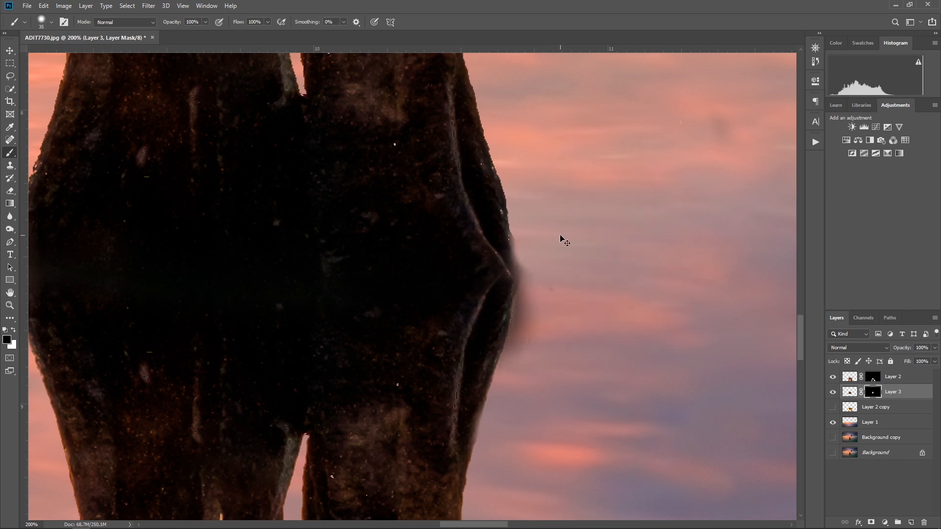
{"action": "key", "text": "ctrl+z"}
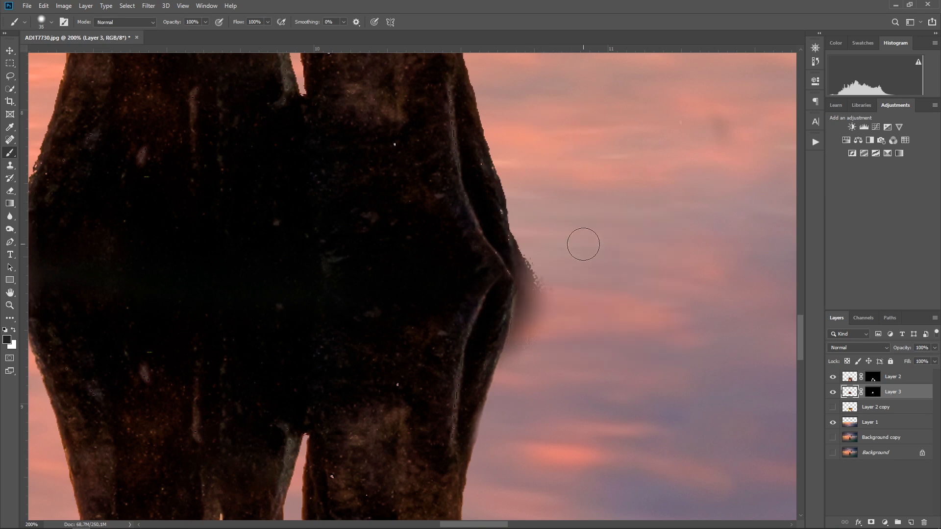
- Adjust the brush and hide the dark smudge beside the right trunk's base on Layer 3's mask, leaving a 30 px white brush ready
{"action": "right_click", "coordinate": [598, 207]}
{"action": "left_click", "coordinate": [690, 251]}
{"action": "left_click", "coordinate": [618, 151]}
{"action": "key", "text": "]"}
{"action": "key", "text": "]"}
{"action": "key", "text": "]"}
{"action": "mouse_move", "coordinate": [530, 199]}
{"action": "left_mouse_down"}
{"action": "mouse_move", "coordinate": [549, 296]}
{"action": "mouse_move", "coordinate": [543, 342]}
{"action": "left_mouse_up"}
{"action": "left_click", "coordinate": [875, 391]}
{"action": "mouse_move", "coordinate": [543, 248]}
{"action": "left_mouse_down"}
{"action": "mouse_move", "coordinate": [539, 351]}
{"action": "mouse_move", "coordinate": [538, 216]}
{"action": "left_mouse_up"}
{"action": "key", "text": "bracketleft"}
{"action": "key", "text": "bracketleft"}
{"action": "key", "text": "x"}
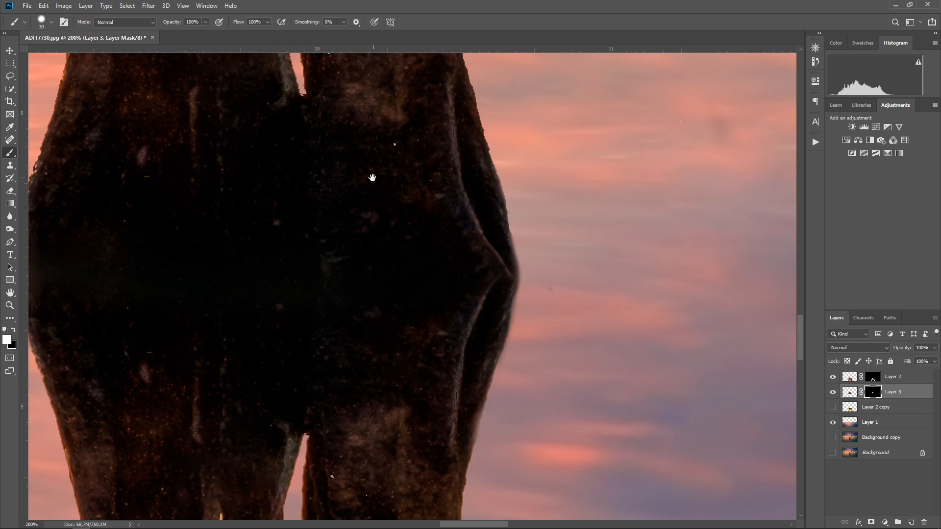
- Hide Layer 1 and show Background copy behind the tree and its reflection
{"action": "left_click_drag", "start_coordinate": [373, 177], "coordinate": [440, 367]}
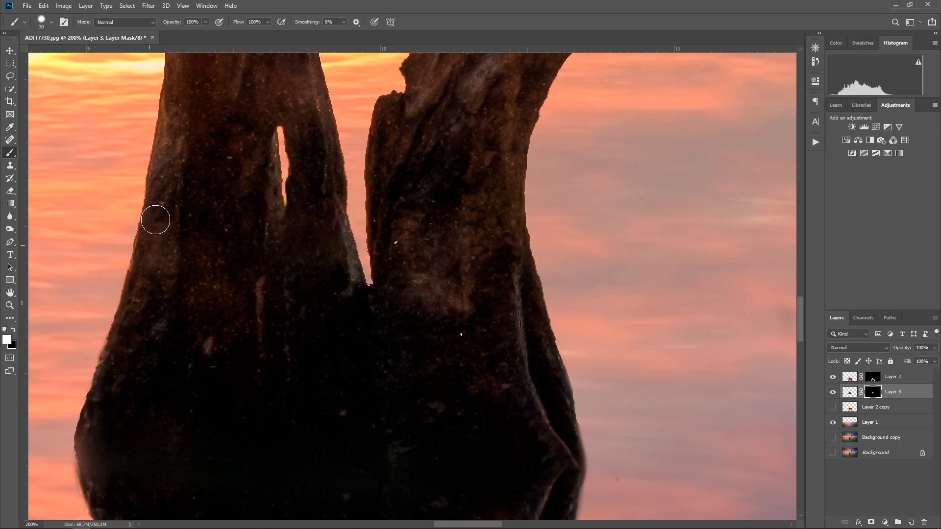
{"action": "scroll", "coordinate": [231, 101], "scroll_direction": "up", "scroll_amount": 10}
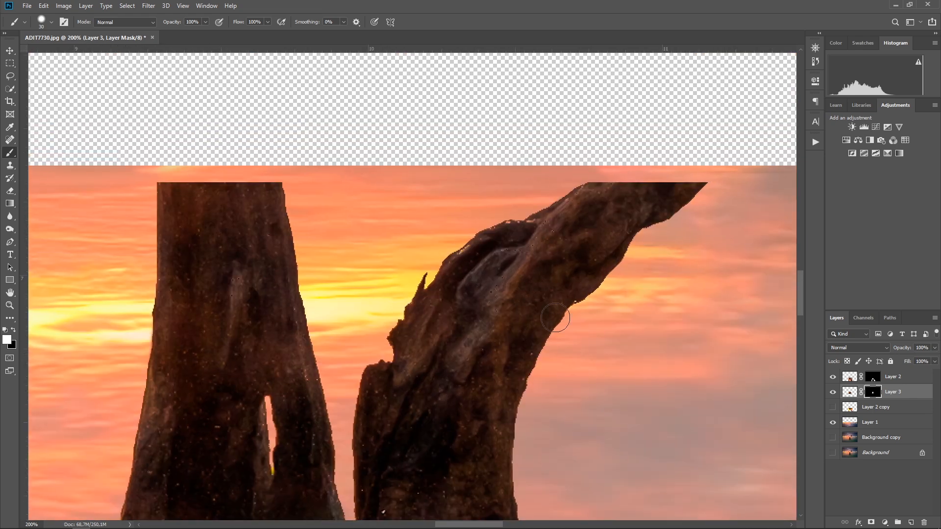
{"action": "left_click", "coordinate": [832, 423]}
{"action": "left_click", "coordinate": [833, 438]}
{"action": "left_click", "coordinate": [833, 438]}
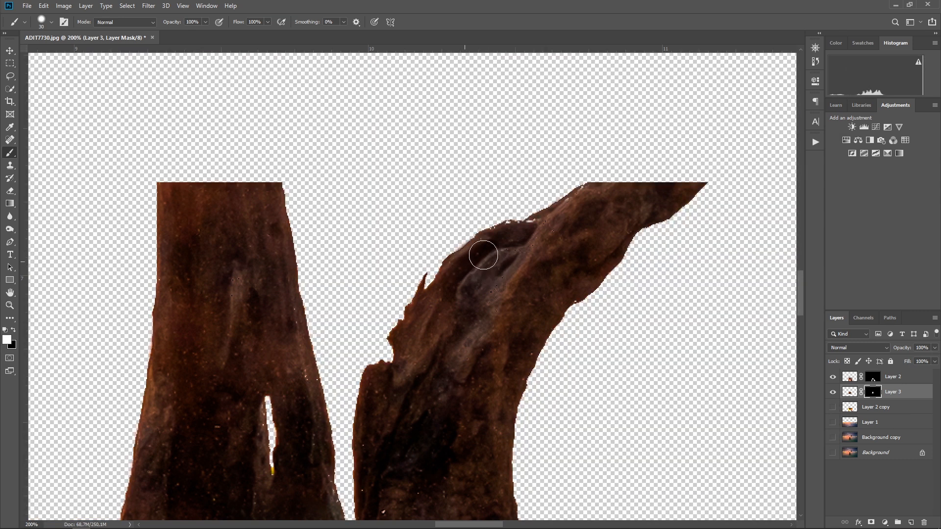
{"action": "left_click", "coordinate": [833, 437]}
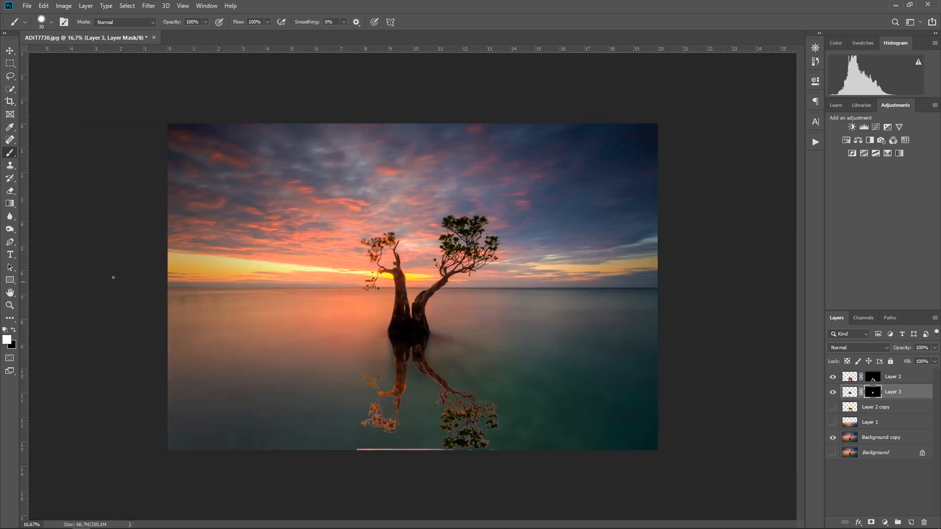
- Paint out the light strip along the image's bottom edge on Layer 2's mask with a larger black brush
{"action": "left_click", "coordinate": [873, 378]}
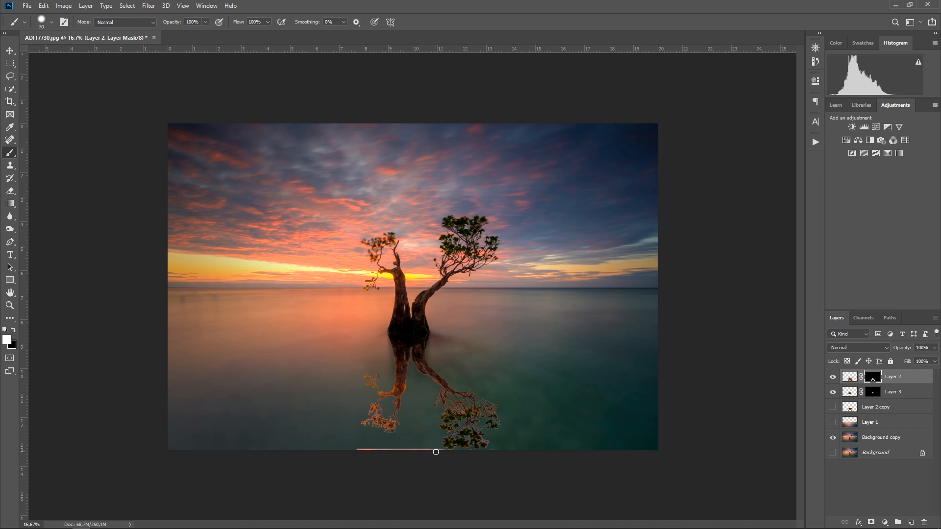
{"action": "key", "text": "bracketright"}
{"action": "key", "text": "bracketright"}
{"action": "key", "text": "bracketright"}
{"action": "key", "text": "bracketright"}
{"action": "key", "text": "bracketright"}
{"action": "mouse_move", "coordinate": [432, 449]}
{"action": "left_mouse_down"}
{"action": "mouse_move", "coordinate": [371, 453]}
{"action": "mouse_move", "coordinate": [452, 447]}
{"action": "left_mouse_up"}
{"action": "left_click", "coordinate": [15, 330]}
{"action": "key", "text": "v"}
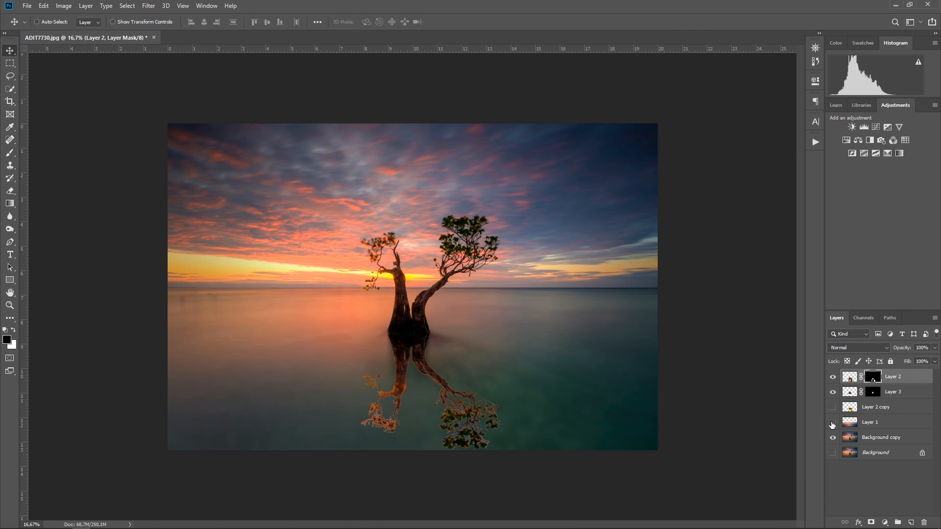
- Show Layer 1 and apply a Motion Blur to it at a 90° angle with a distance of 46 pixels
{"action": "left_click", "coordinate": [832, 423]}
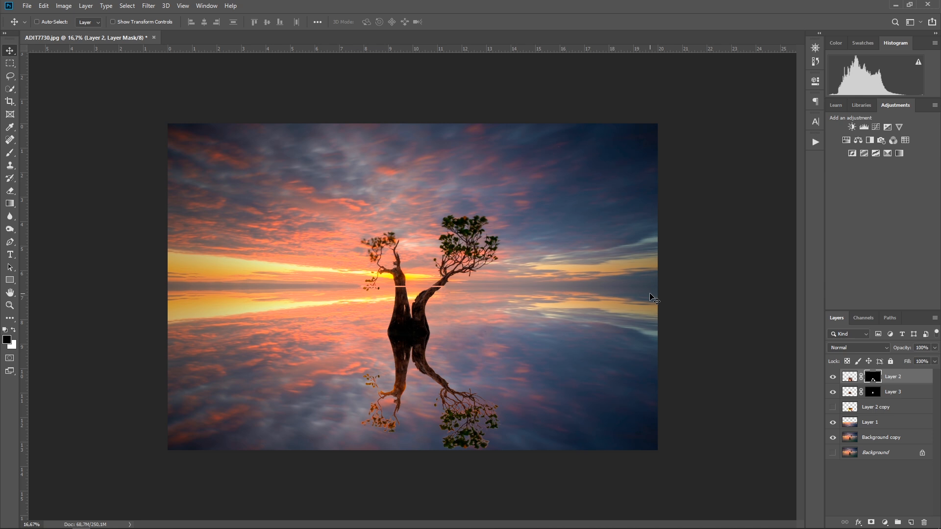
{"action": "left_click", "coordinate": [889, 428]}
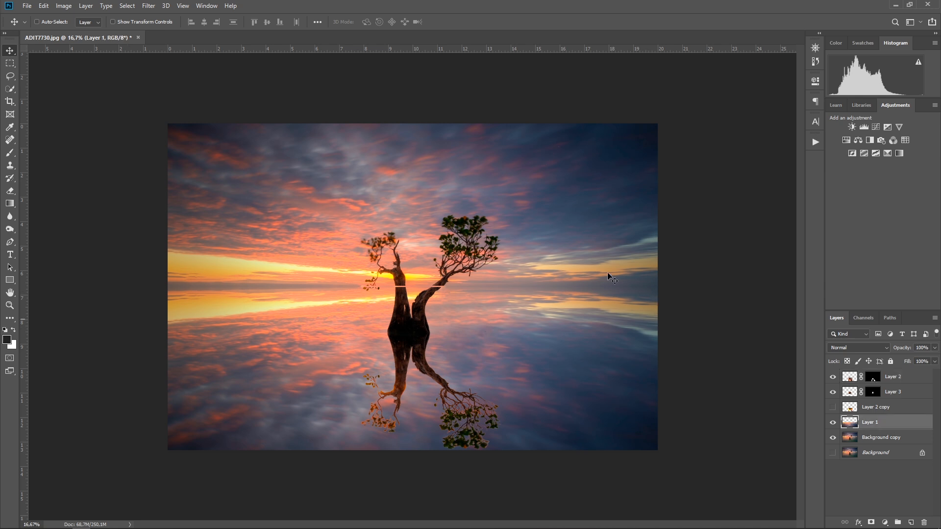
{"action": "left_click", "coordinate": [153, 7]}
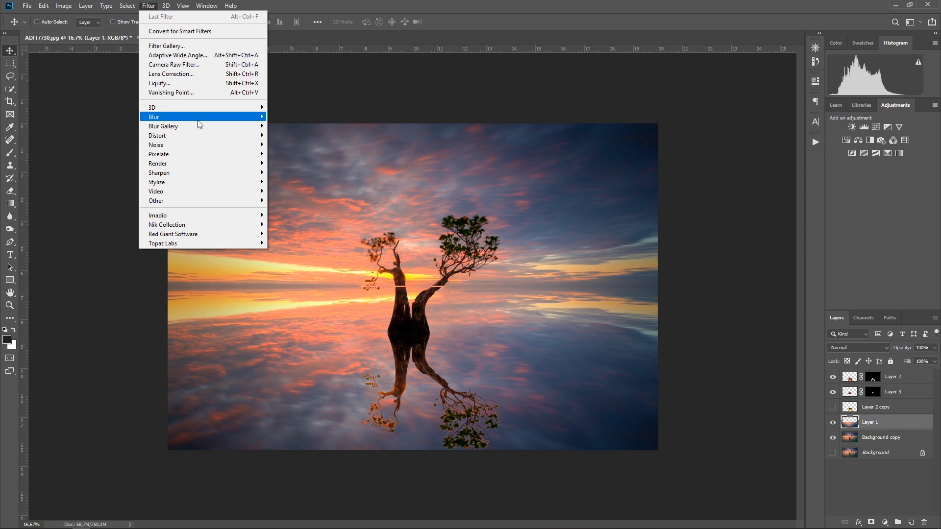
{"action": "mouse_move", "coordinate": [201, 118]}
{"action": "left_click", "coordinate": [310, 173]}
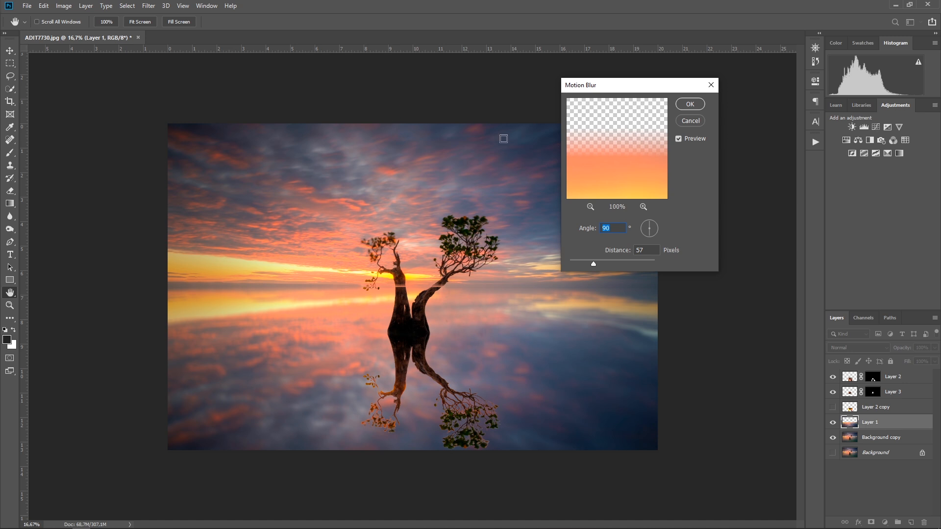
{"action": "mouse_move", "coordinate": [590, 269]}
{"action": "left_mouse_down"}
{"action": "mouse_move", "coordinate": [565, 269]}
{"action": "mouse_move", "coordinate": [613, 262]}
{"action": "mouse_move", "coordinate": [590, 263]}
{"action": "left_mouse_up"}
{"action": "left_click_drag", "start_coordinate": [590, 264], "coordinate": [590, 265]}
{"action": "left_click", "coordinate": [690, 105]}
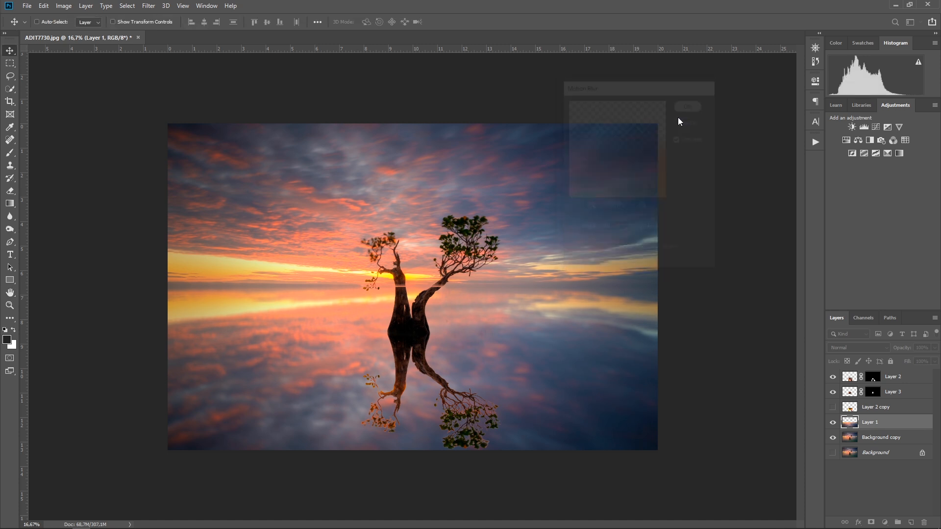
- Apply a Motion Blur at a 90° angle to the flipped tree image on Layer 2
{"action": "left_click", "coordinate": [833, 378]}
{"action": "left_click", "coordinate": [845, 382]}
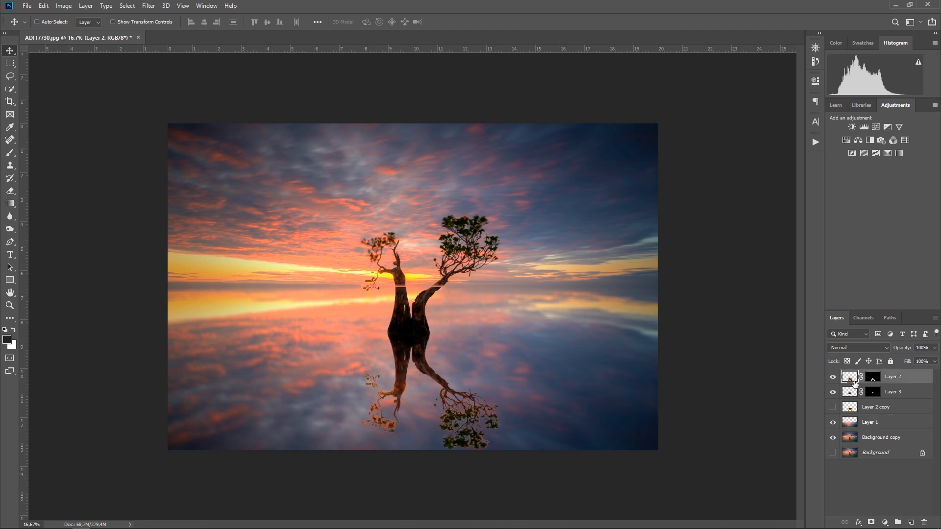
{"action": "left_click", "coordinate": [153, 6]}
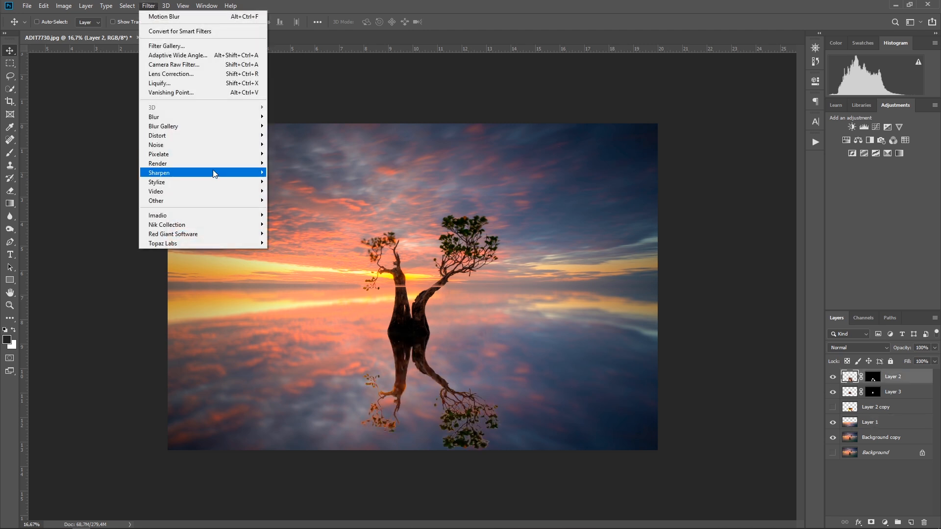
{"action": "mouse_move", "coordinate": [213, 119]}
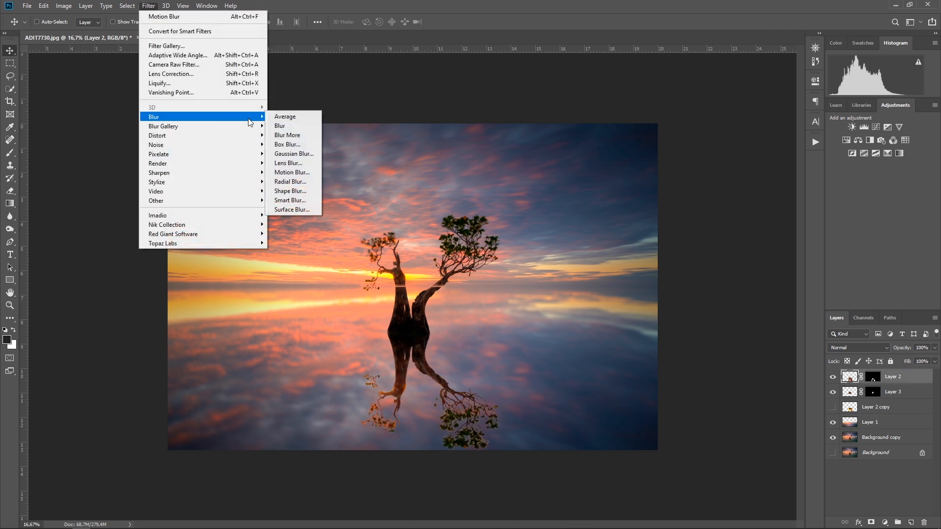
{"action": "left_click", "coordinate": [308, 175]}
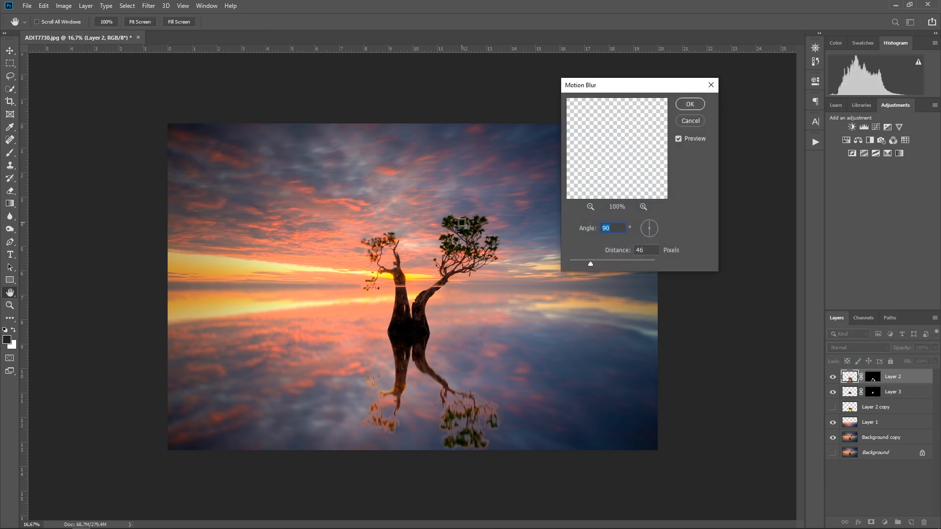
{"action": "mouse_move", "coordinate": [592, 262]}
{"action": "left_mouse_down"}
{"action": "mouse_move", "coordinate": [618, 262]}
{"action": "mouse_move", "coordinate": [596, 263]}
{"action": "left_mouse_up"}
{"action": "left_click", "coordinate": [689, 105]}
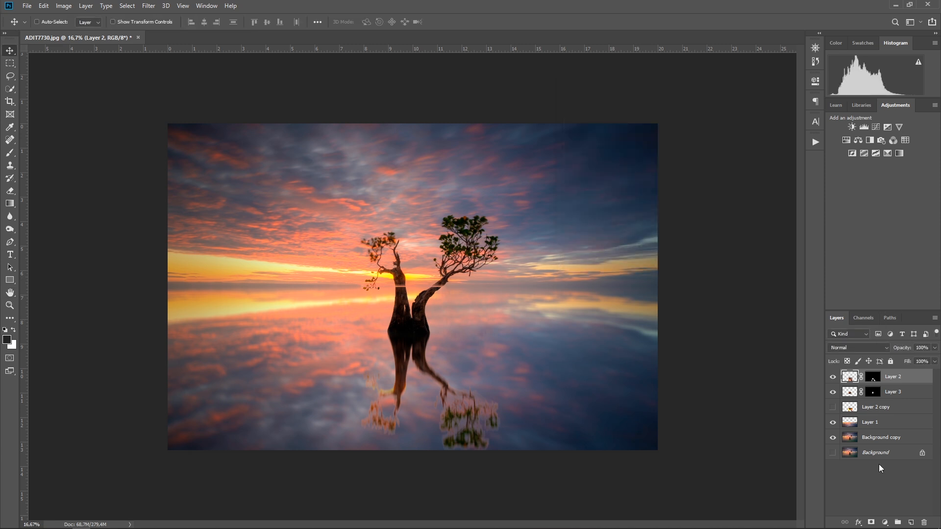
- Apply a Gaussian Blur with a 5.6-pixel radius to the mirrored sky on Layer 1
{"action": "left_click", "coordinate": [871, 425]}
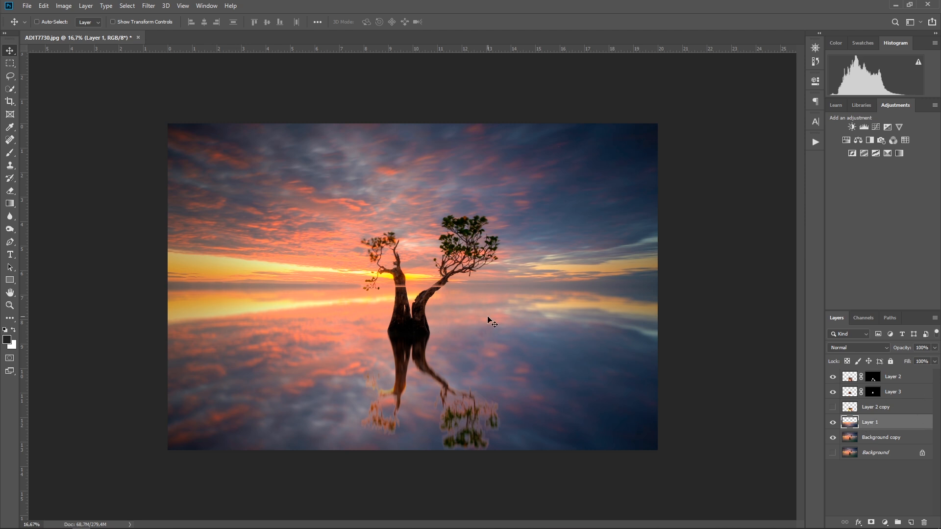
{"action": "left_click", "coordinate": [148, 6]}
{"action": "mouse_move", "coordinate": [196, 126]}
{"action": "left_click", "coordinate": [317, 155]}
{"action": "mouse_move", "coordinate": [638, 209]}
{"action": "left_mouse_down"}
{"action": "mouse_move", "coordinate": [577, 216]}
{"action": "mouse_move", "coordinate": [672, 208]}
{"action": "mouse_move", "coordinate": [628, 211]}
{"action": "left_mouse_up"}
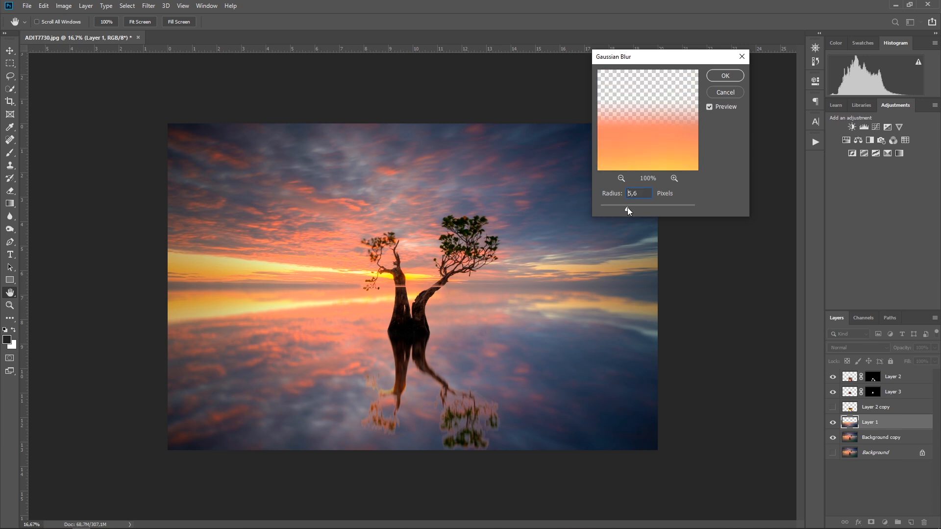
{"action": "key", "text": "Return"}
- Apply a Gaussian Blur with a 5.6-pixel radius to the flipped tree image on Layer 2
{"action": "left_click", "coordinate": [833, 377]}
{"action": "left_click", "coordinate": [833, 377]}
{"action": "left_click", "coordinate": [850, 377]}
{"action": "left_click", "coordinate": [148, 6]}
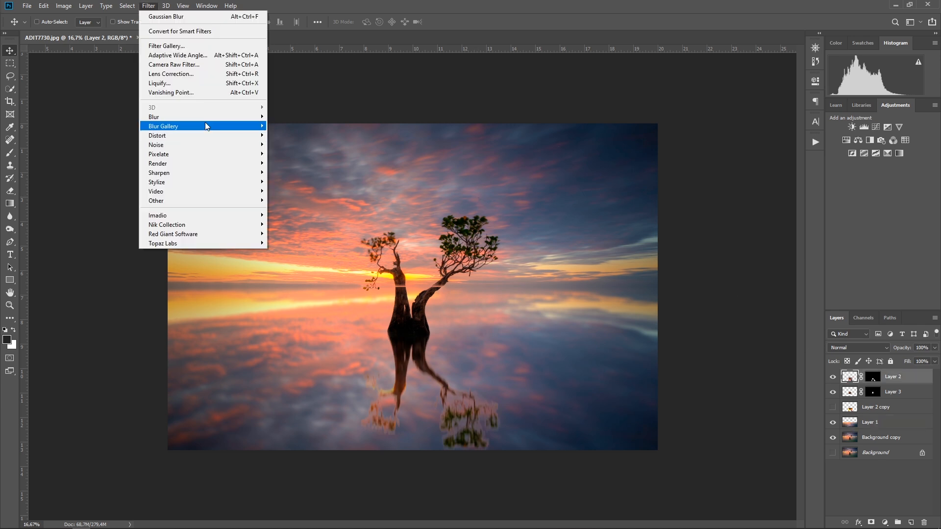
{"action": "mouse_move", "coordinate": [206, 116]}
{"action": "left_click", "coordinate": [294, 154]}
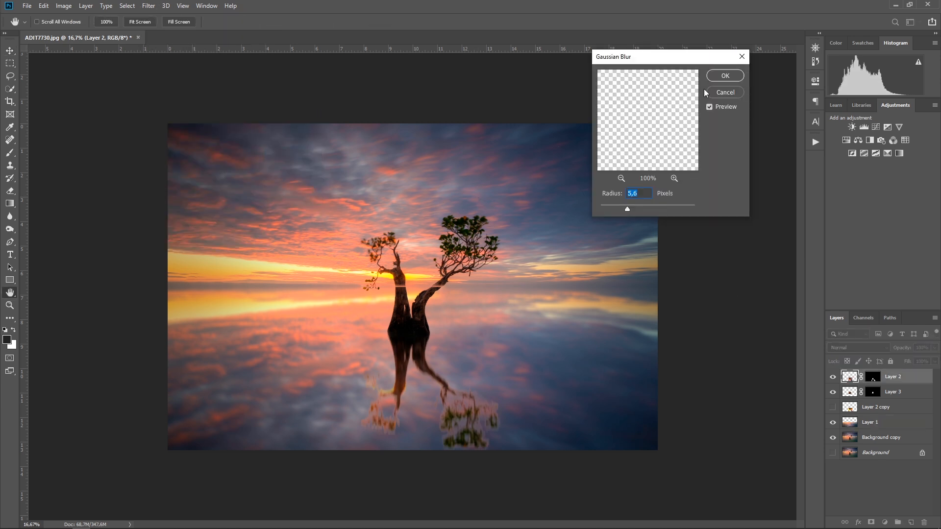
{"action": "left_click", "coordinate": [725, 76]}
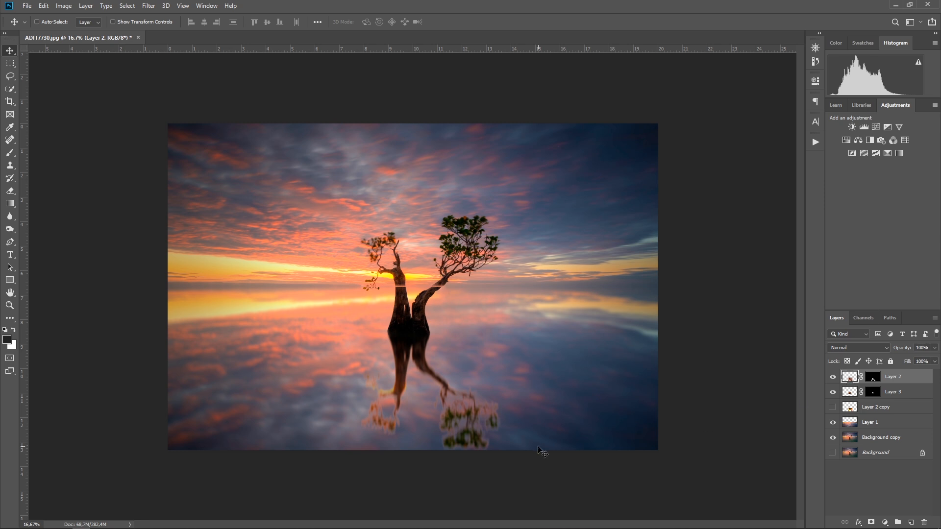
- Darken the right tree crown's reflection on Layer 2 with a 250 px Burn brush set to Midtones and 35% exposure
{"action": "left_click", "coordinate": [49, 239]}
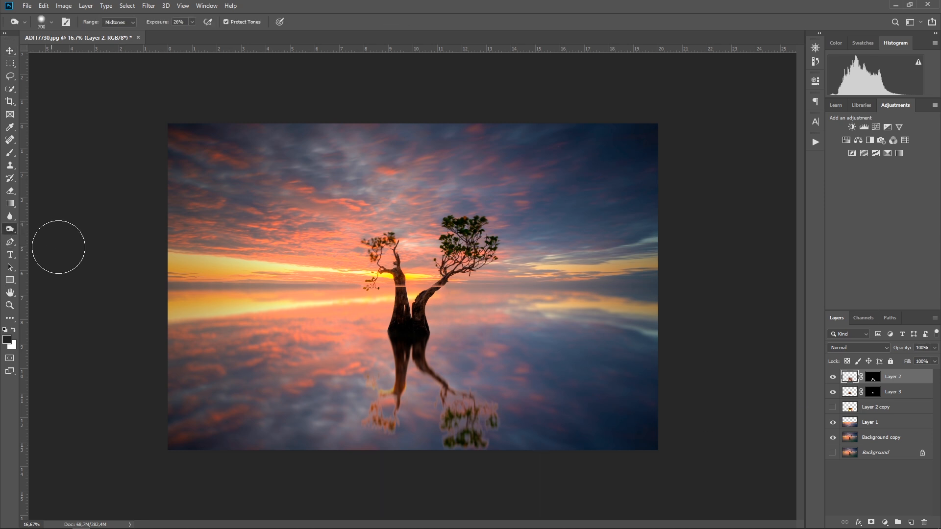
{"action": "key", "text": "bracketleft"}
{"action": "key", "text": "bracketleft"}
{"action": "key", "text": "ctrl+plus"}
{"action": "key", "text": "ctrl+plus"}
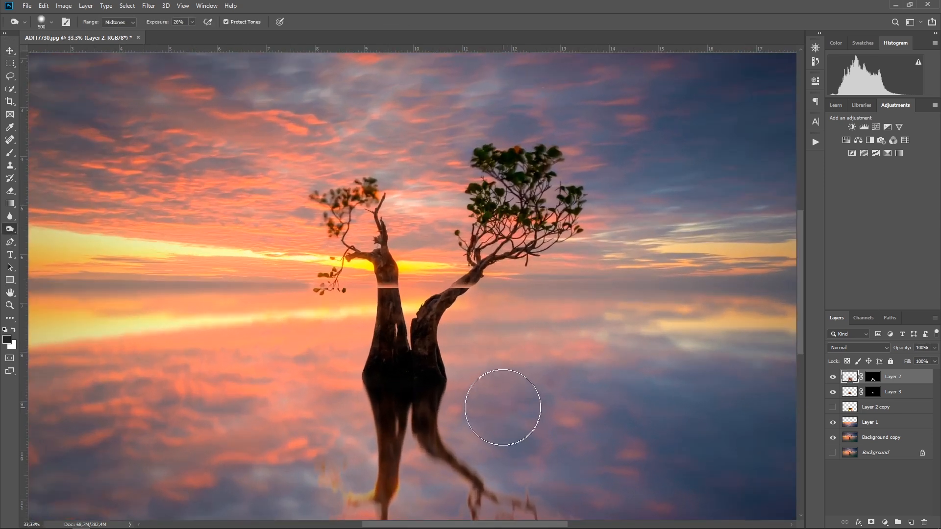
{"action": "left_click_drag", "start_coordinate": [436, 414], "coordinate": [398, 228]}
{"action": "key", "text": "ctrl+plus"}
{"action": "mouse_move", "coordinate": [487, 351]}
{"action": "left_mouse_down"}
{"action": "mouse_move", "coordinate": [390, 248]}
{"action": "mouse_move", "coordinate": [456, 268]}
{"action": "left_mouse_up"}
{"action": "key", "text": "bracketleft"}
{"action": "key", "text": "bracketleft"}
{"action": "key", "text": "bracketleft"}
{"action": "key", "text": "bracketleft"}
{"action": "key", "text": "bracketleft"}
{"action": "key", "text": "bracketleft"}
{"action": "key", "text": "bracketleft"}
{"action": "key", "text": "bracketleft"}
{"action": "key", "text": "bracketright"}
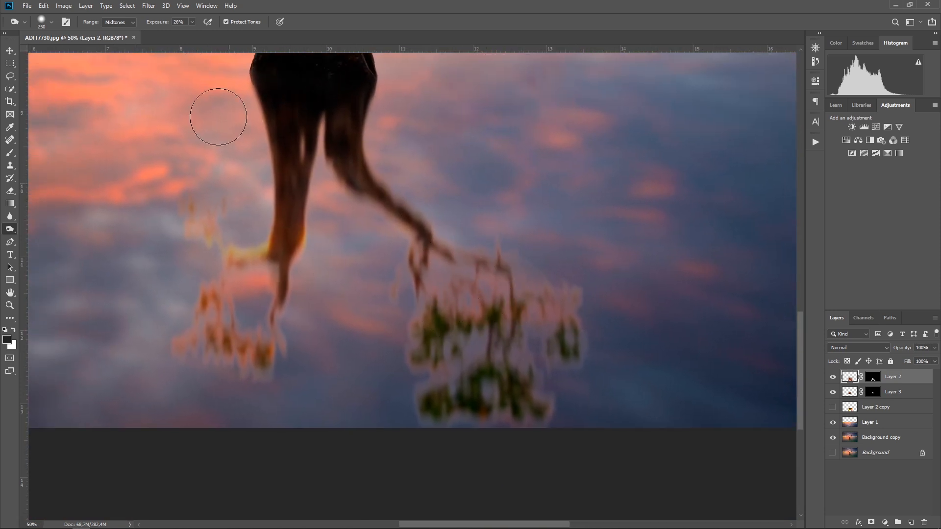
{"action": "left_click", "coordinate": [192, 22]}
{"action": "left_click", "coordinate": [180, 22]}
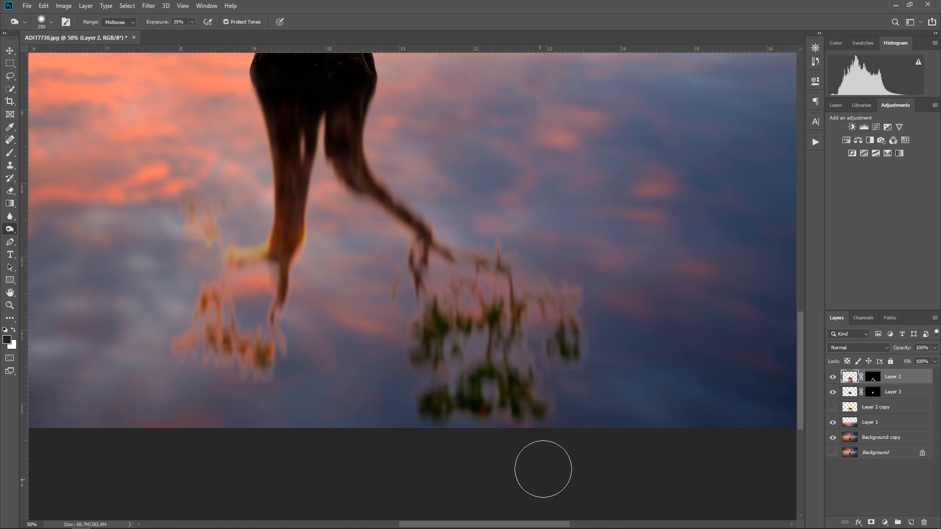
{"action": "mouse_move", "coordinate": [500, 438]}
{"action": "left_mouse_down"}
{"action": "mouse_move", "coordinate": [566, 271]}
{"action": "mouse_move", "coordinate": [463, 237]}
{"action": "mouse_move", "coordinate": [483, 265]}
{"action": "mouse_move", "coordinate": [422, 271]}
{"action": "left_mouse_up"}
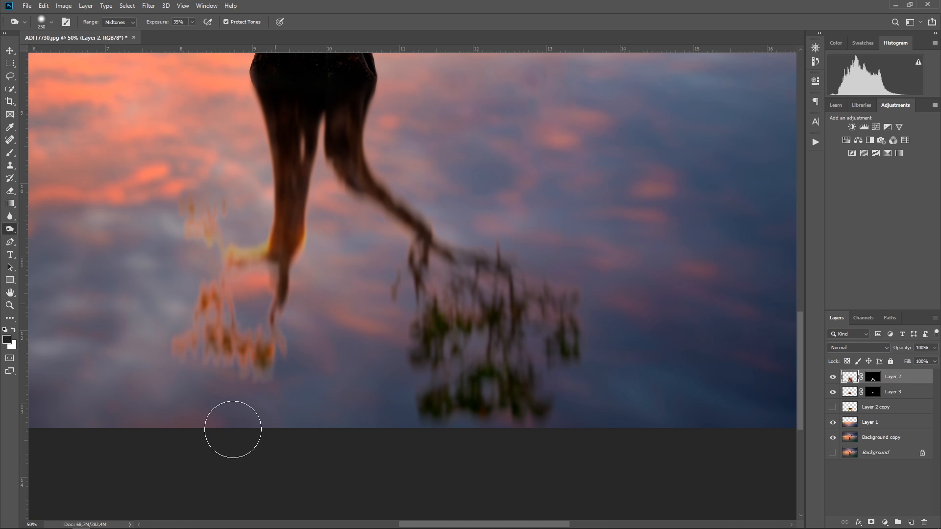
- Darken the orange leaves and branches of the left tree's reflection on Layer 2 with the Burn tool
{"action": "mouse_move", "coordinate": [187, 391]}
{"action": "left_mouse_down"}
{"action": "mouse_move", "coordinate": [201, 194]}
{"action": "mouse_move", "coordinate": [275, 230]}
{"action": "left_mouse_up"}
{"action": "left_click_drag", "start_coordinate": [192, 419], "coordinate": [252, 219]}
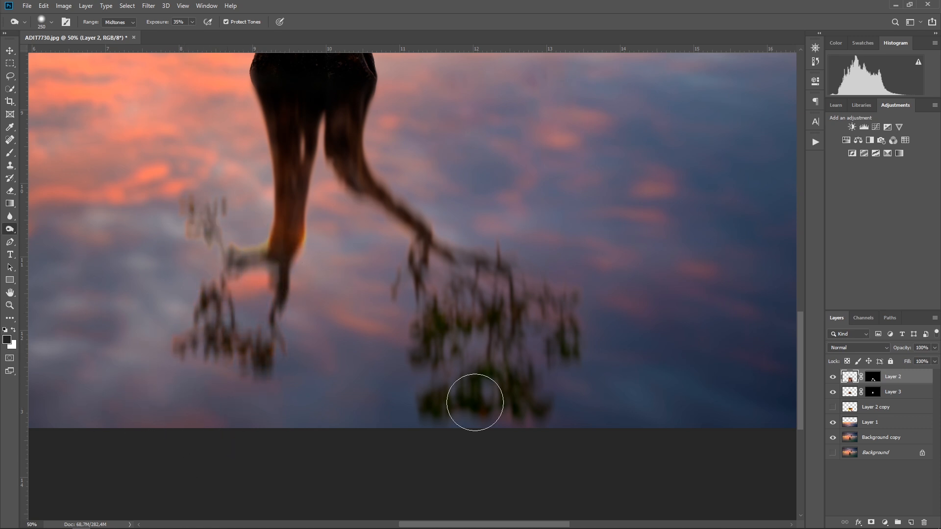
{"action": "key", "text": "ctrl+0"}
{"action": "key", "text": "ctrl+plus"}
{"action": "key", "text": "ctrl+plus"}
{"action": "key", "text": "ctrl+minus"}
{"action": "key", "text": "ctrl+minus"}
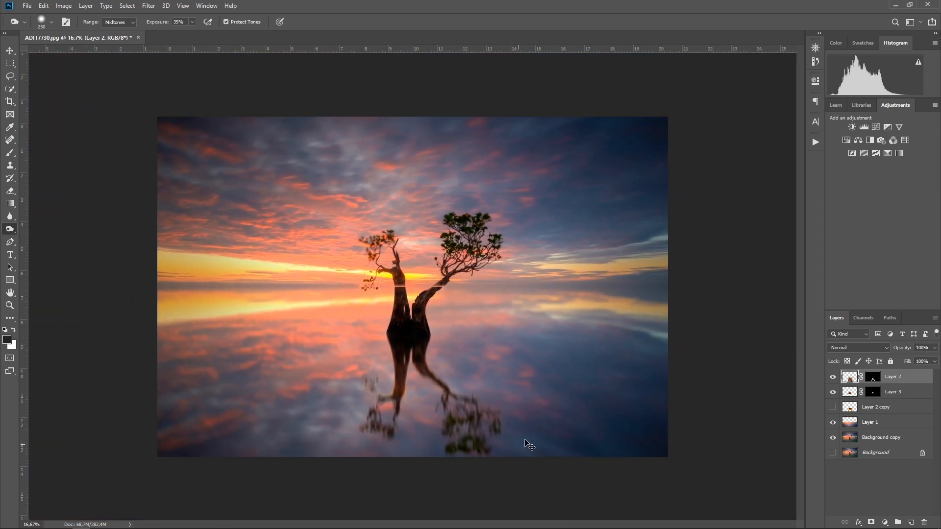
- Paint out the yellow fringe along the left trunk's reflection on Layer 2's mask with a black 70 px brush
{"action": "scroll", "coordinate": [492, 437], "scroll_direction": "up", "scroll_amount": 4}
{"action": "left_click_drag", "start_coordinate": [380, 296], "coordinate": [588, 350]}
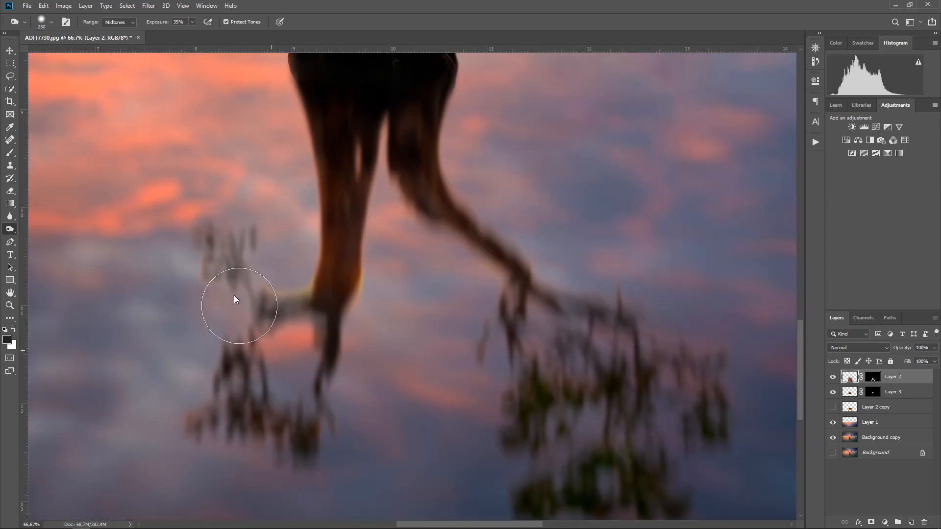
{"action": "left_click_drag", "start_coordinate": [368, 278], "coordinate": [427, 318]}
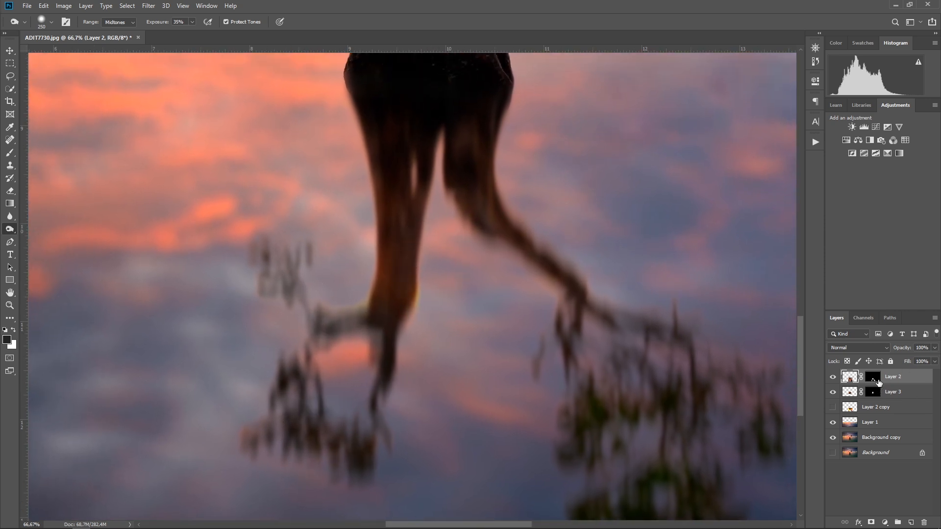
{"action": "left_click", "coordinate": [875, 381]}
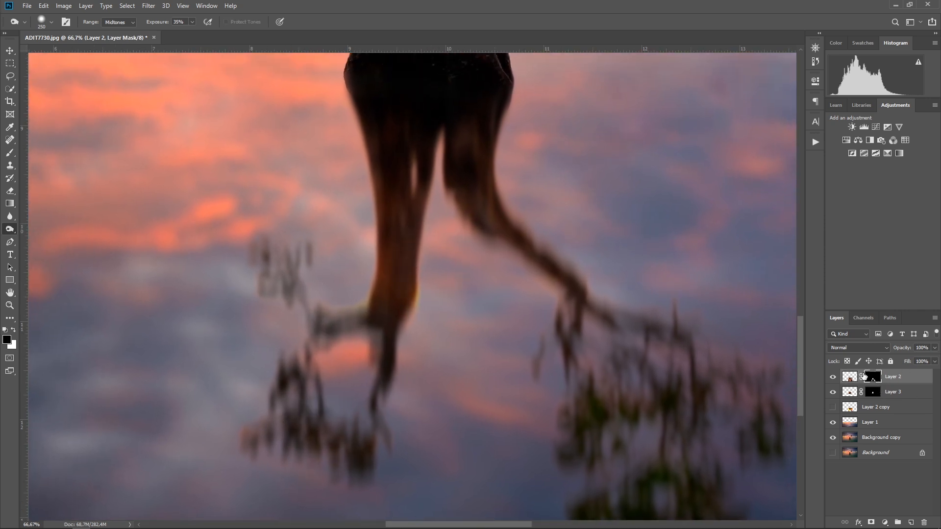
{"action": "left_click", "coordinate": [11, 153]}
{"action": "key", "text": "ctrl+plus"}
{"action": "key", "text": "ctrl+plus"}
{"action": "key", "text": "ctrl+plus"}
{"action": "left_click_drag", "start_coordinate": [289, 291], "coordinate": [557, 231]}
{"action": "key", "text": "bracketleft"}
{"action": "key", "text": "bracketleft"}
{"action": "key", "text": "bracketleft"}
{"action": "key", "text": "bracketleft"}
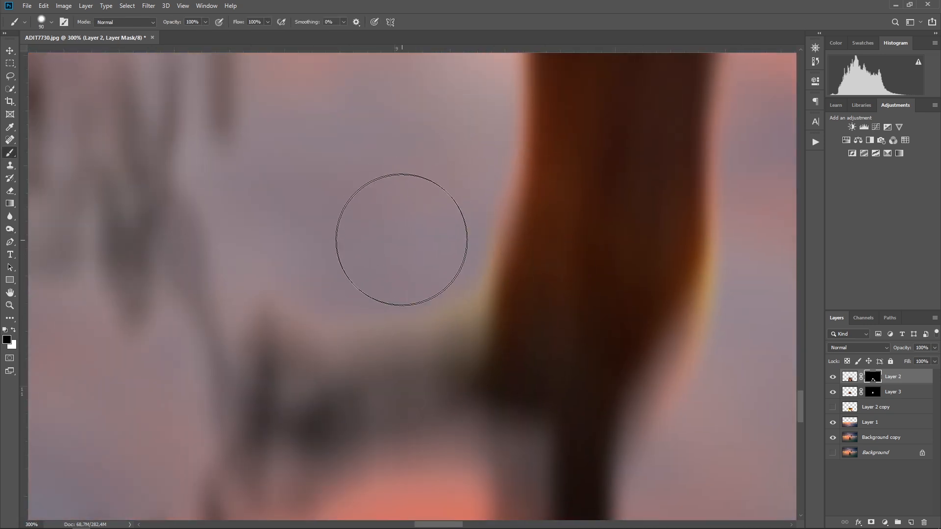
{"action": "right_click", "coordinate": [400, 236]}
{"action": "key", "text": "Return"}
{"action": "key", "text": "bracketleft"}
{"action": "key", "text": "bracketleft"}
{"action": "mouse_move", "coordinate": [445, 239]}
{"action": "left_mouse_down"}
{"action": "mouse_move", "coordinate": [449, 275]}
{"action": "mouse_move", "coordinate": [261, 284]}
{"action": "left_mouse_up"}
{"action": "mouse_move", "coordinate": [755, 225]}
{"action": "left_mouse_down"}
{"action": "mouse_move", "coordinate": [730, 326]}
{"action": "mouse_move", "coordinate": [748, 256]}
{"action": "mouse_move", "coordinate": [742, 181]}
{"action": "left_mouse_up"}
{"action": "key", "text": "ctrl+0"}
{"action": "key", "text": "ctrl+minus"}
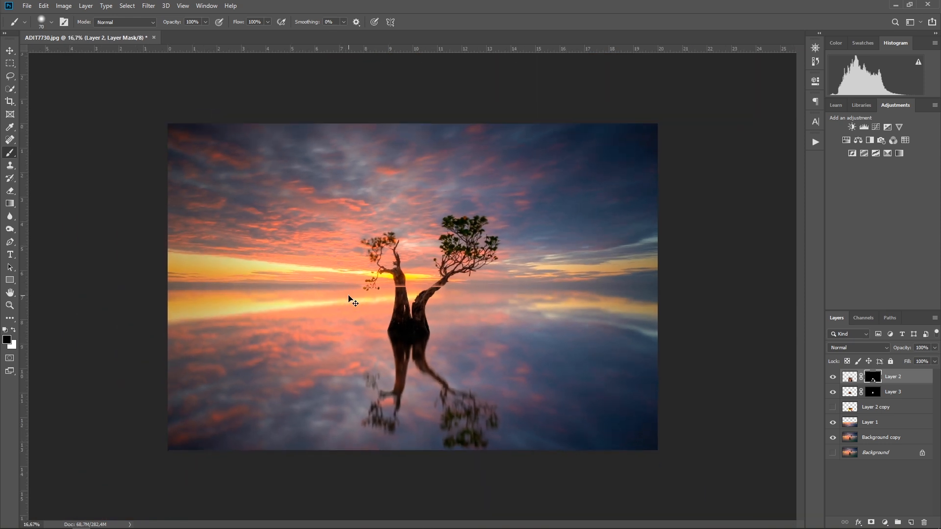
{"action": "key", "text": "ctrl+plus"}
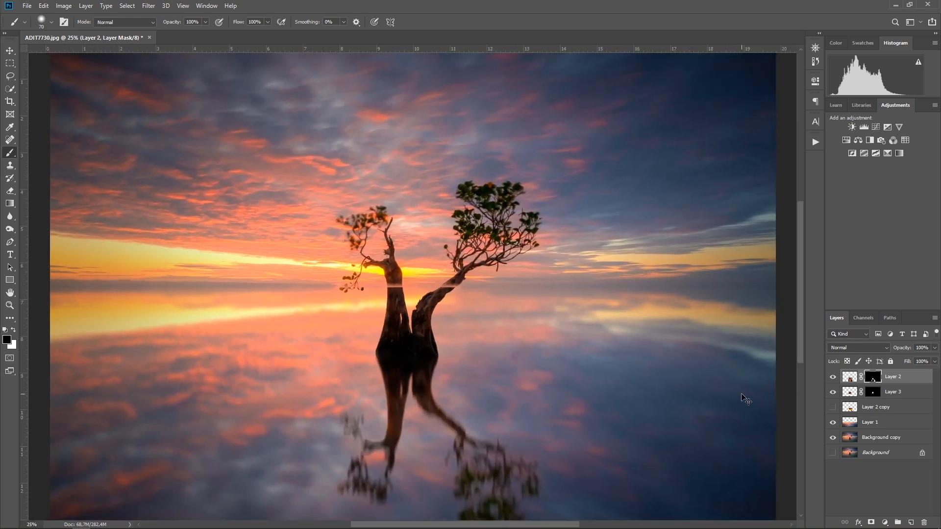
{"action": "key", "text": "ctrl+minus"}
- Apply another Motion Blur to Layer 2's image at a 90° angle with a distance of 50 pixels
{"action": "left_click", "coordinate": [857, 382]}
{"action": "left_click", "coordinate": [148, 5]}
{"action": "left_click", "coordinate": [310, 166]}
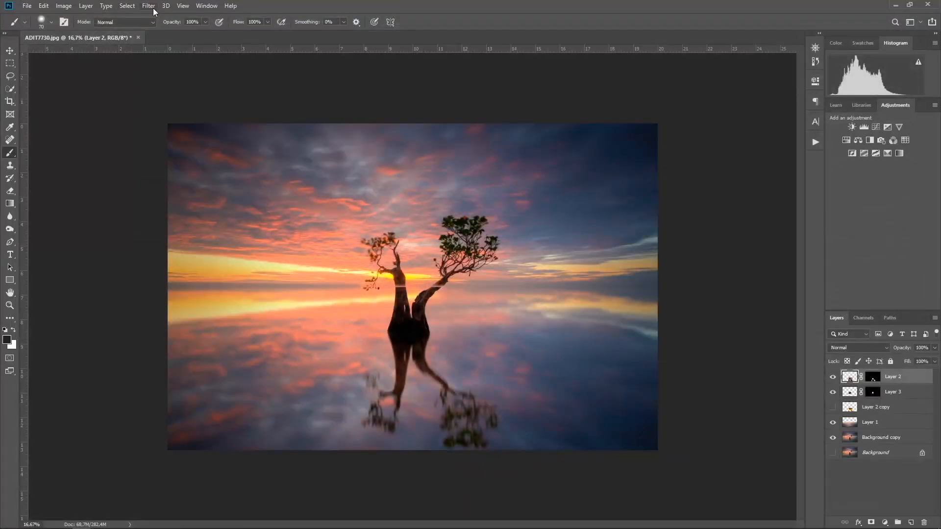
{"action": "left_click", "coordinate": [154, 8]}
{"action": "mouse_move", "coordinate": [263, 116]}
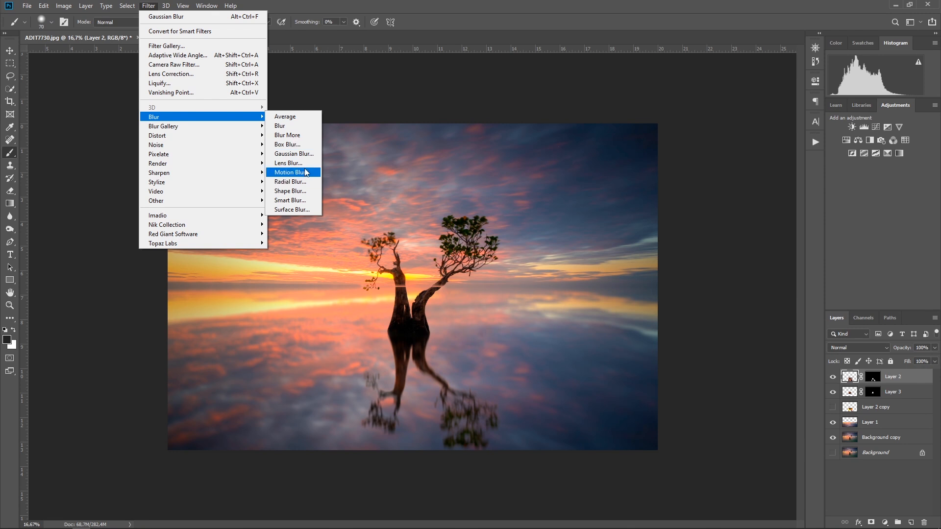
{"action": "left_click", "coordinate": [305, 172]}
{"action": "left_click_drag", "start_coordinate": [586, 264], "coordinate": [592, 264]}
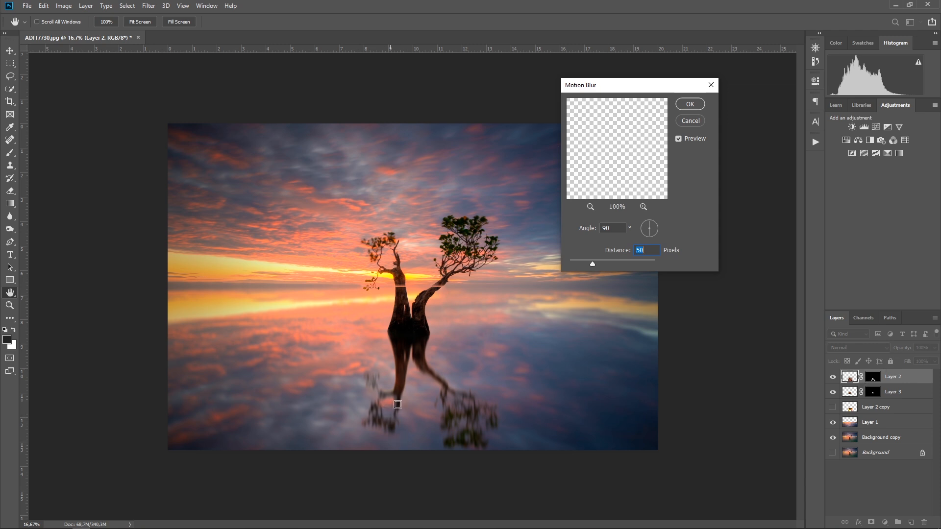
{"action": "left_click", "coordinate": [689, 104]}
{"action": "key", "text": "b"}
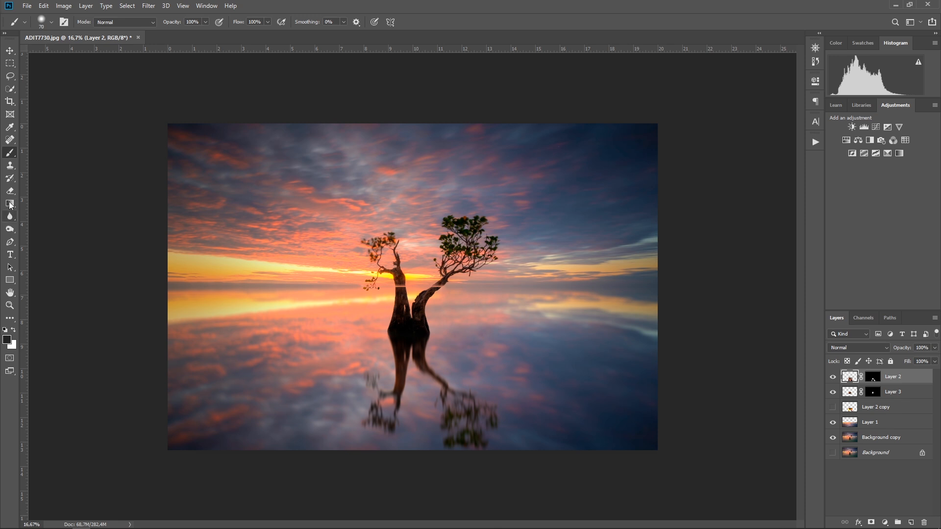
{"action": "left_click", "coordinate": [10, 229]}
{"action": "key", "text": "bracketright"}
{"action": "key", "text": "bracketright"}
{"action": "key", "text": "bracketright"}
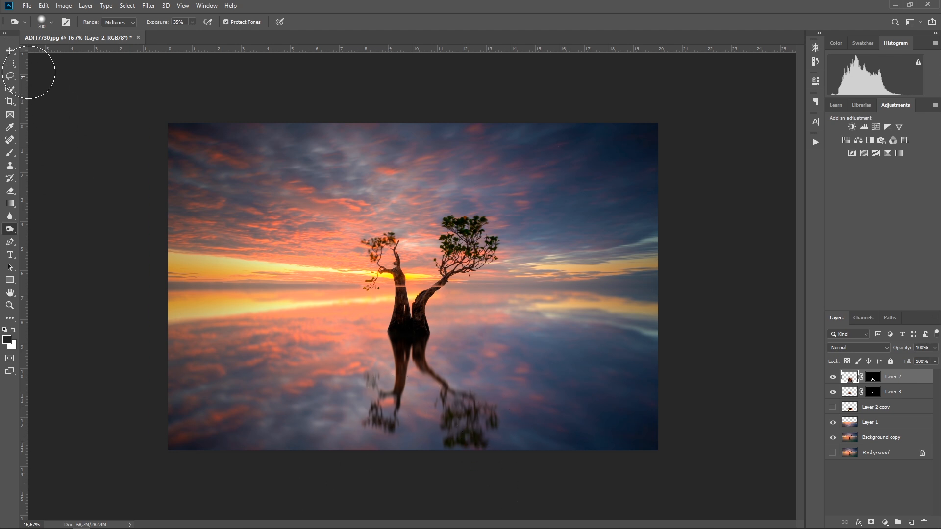
- Select a full-width rectangle on Layer 1 covering the sky from the image's upper edge down to the horizon
{"action": "left_click", "coordinate": [10, 51]}
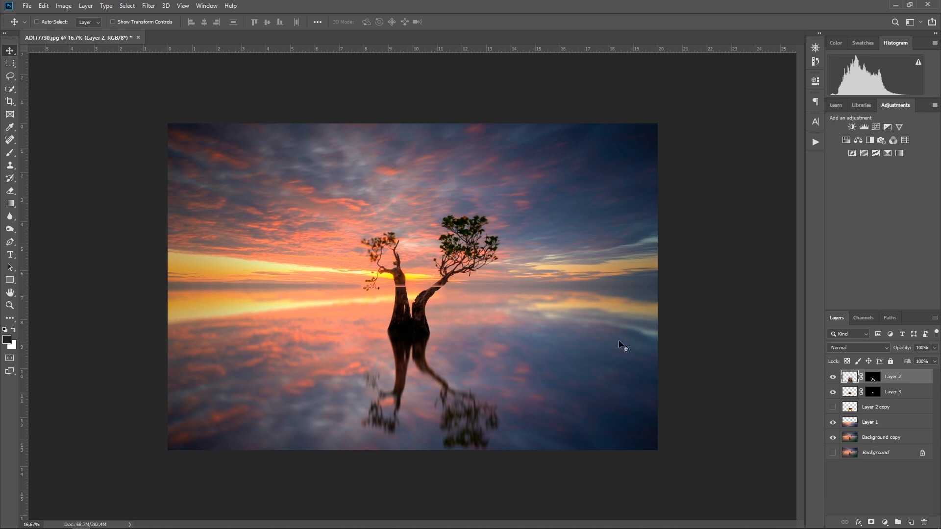
{"action": "left_click", "coordinate": [854, 424]}
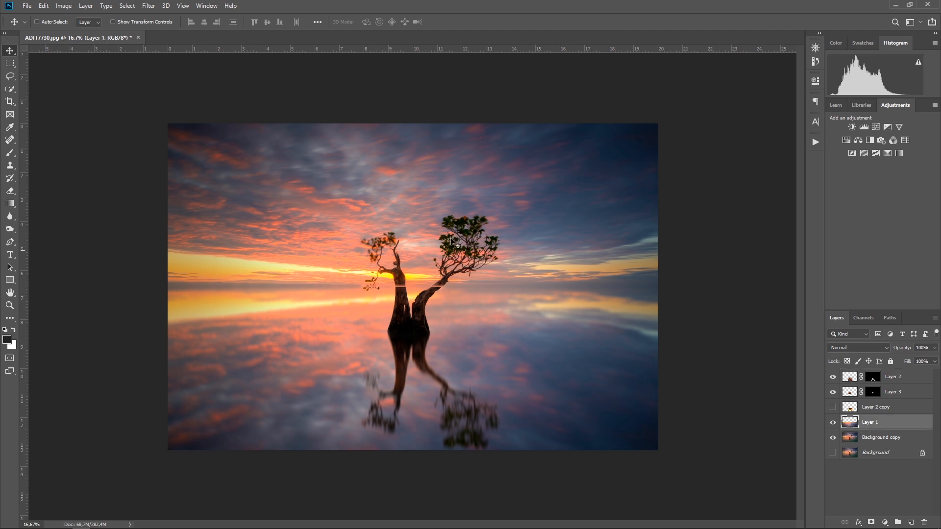
{"action": "left_click", "coordinate": [10, 63]}
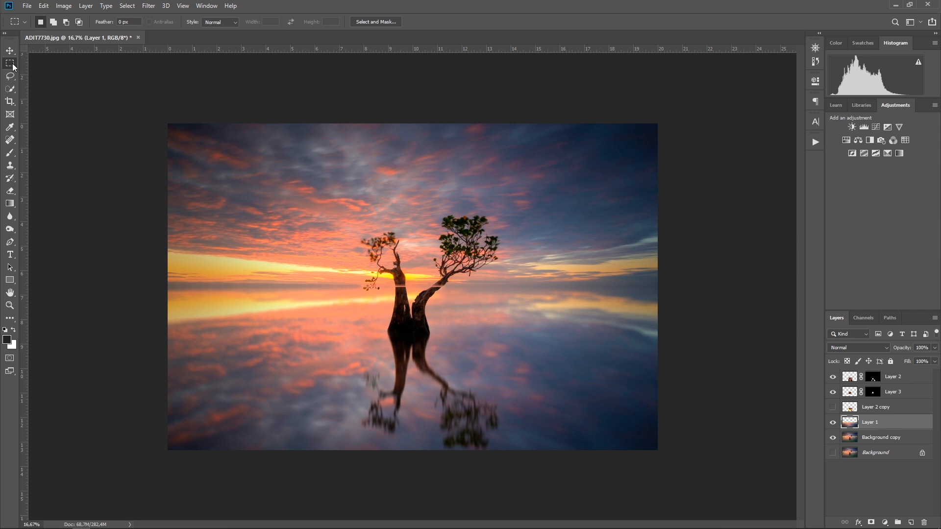
{"action": "left_click_drag", "start_coordinate": [168, 124], "coordinate": [729, 292]}
{"action": "key", "text": "ctrl+plus"}
{"action": "key", "text": "ctrl+plus"}
{"action": "key", "text": "ctrl+plus"}
{"action": "key", "text": "ctrl+plus"}
{"action": "key", "text": "ctrl+plus"}
{"action": "key", "text": "ctrl+plus"}
{"action": "key", "text": "ctrl+plus"}
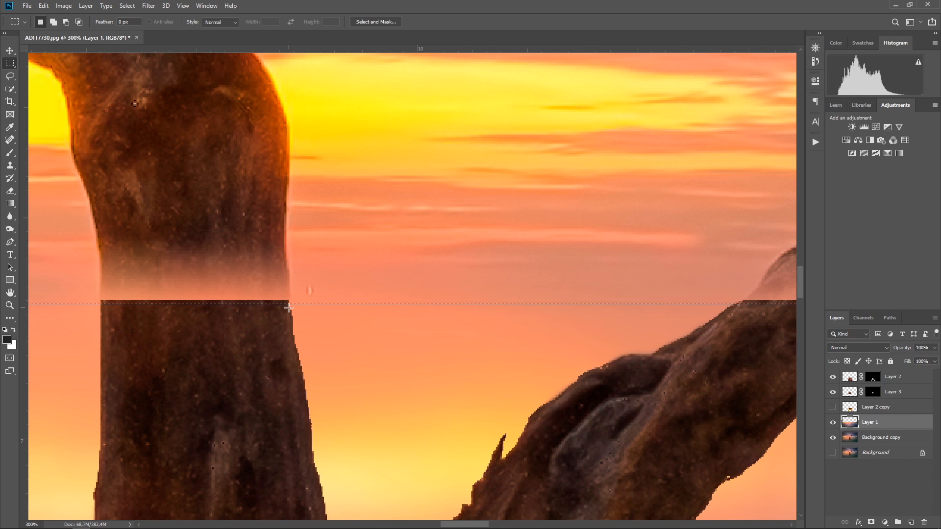
- Nudge the selection up to align with the horizon, delete Layer 1's overlapping pixels inside it, and deselect
{"action": "key", "text": "Up"}
{"action": "key", "text": "Up"}
{"action": "key", "text": "Up"}
{"action": "key", "text": "ctrl+0"}
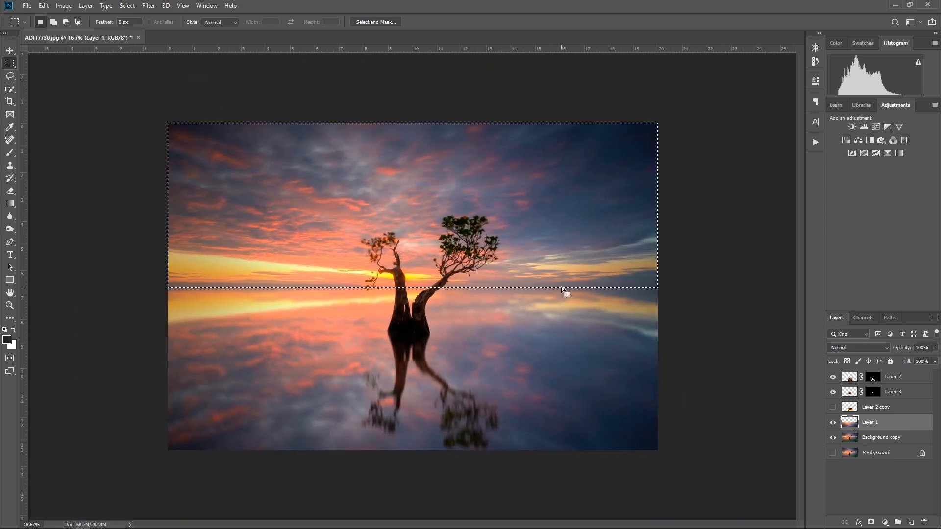
{"action": "left_click", "coordinate": [408, 272]}
{"action": "scroll", "coordinate": [408, 276], "scroll_direction": "up", "scroll_amount": 5}
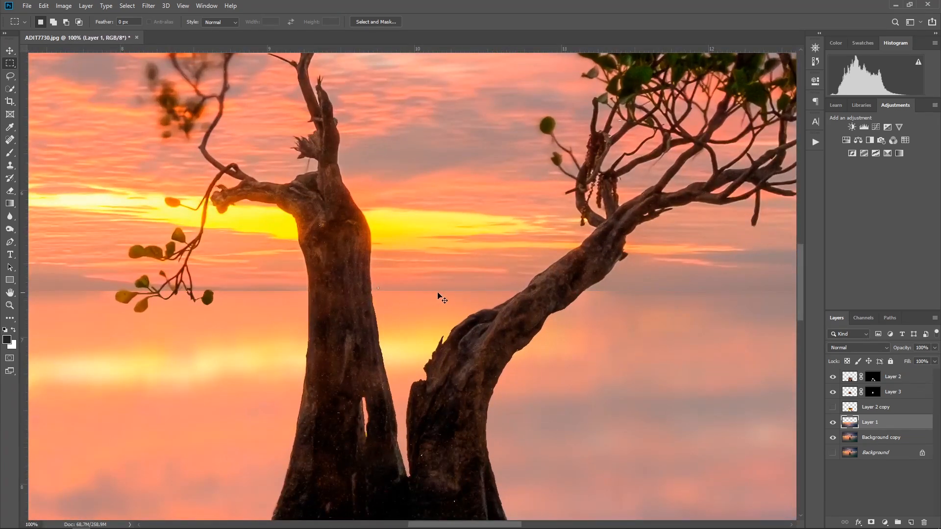
{"action": "scroll", "coordinate": [427, 296], "scroll_direction": "down", "scroll_amount": 5}
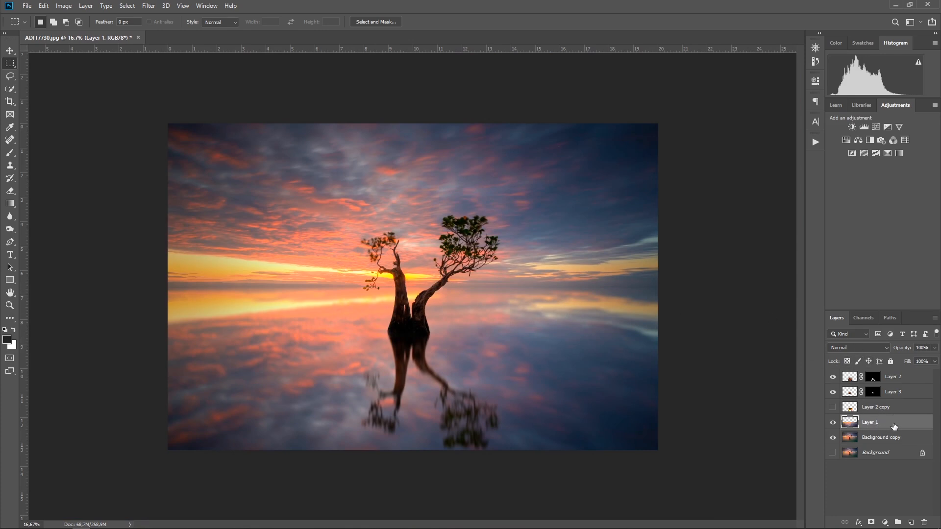
- Add a mask to Layer 1 and draw black-to-transparent linear gradients downward across the horizon to restore the original horizon line
{"action": "left_click", "coordinate": [871, 523]}
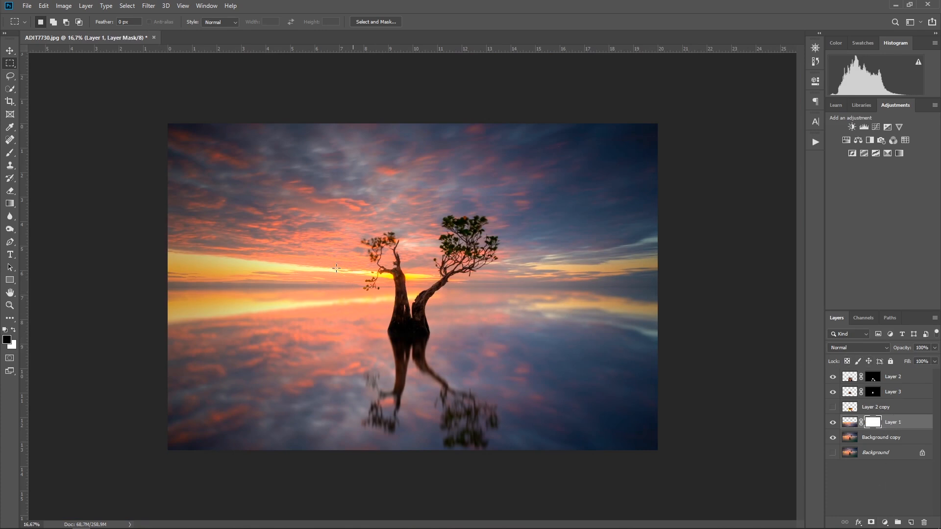
{"action": "left_click", "coordinate": [11, 203]}
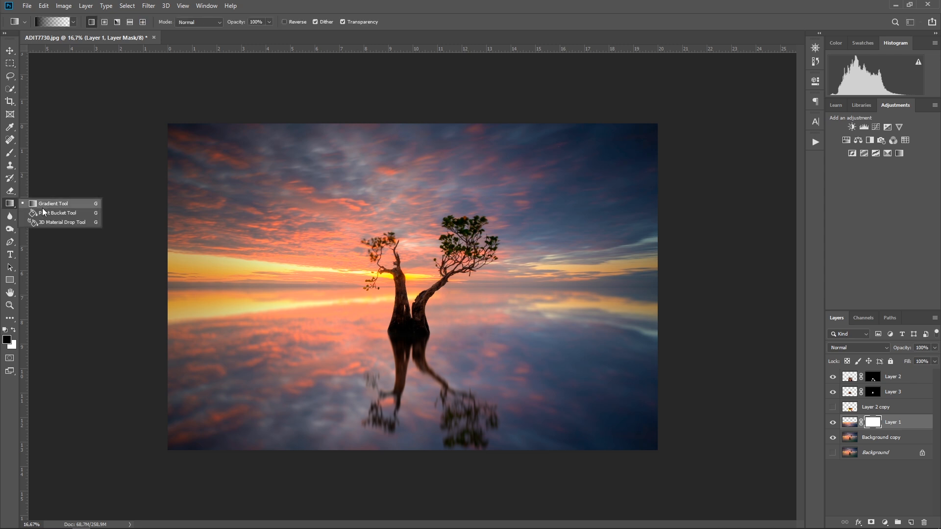
{"action": "left_click", "coordinate": [42, 208]}
{"action": "key", "text": "ctrl+plus"}
{"action": "key", "text": "ctrl+plus"}
{"action": "left_click_drag", "start_coordinate": [531, 288], "coordinate": [283, 271]}
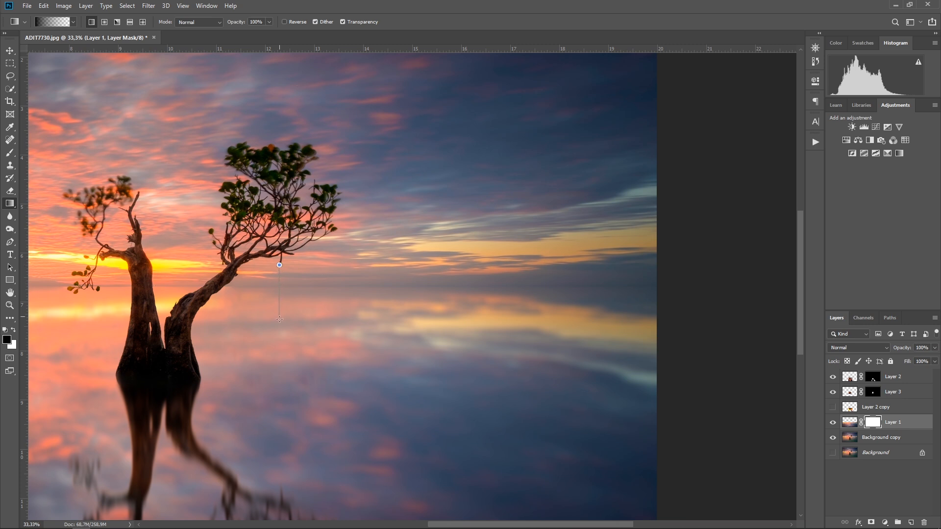
{"action": "left_click_drag", "start_coordinate": [280, 289], "coordinate": [279, 309]}
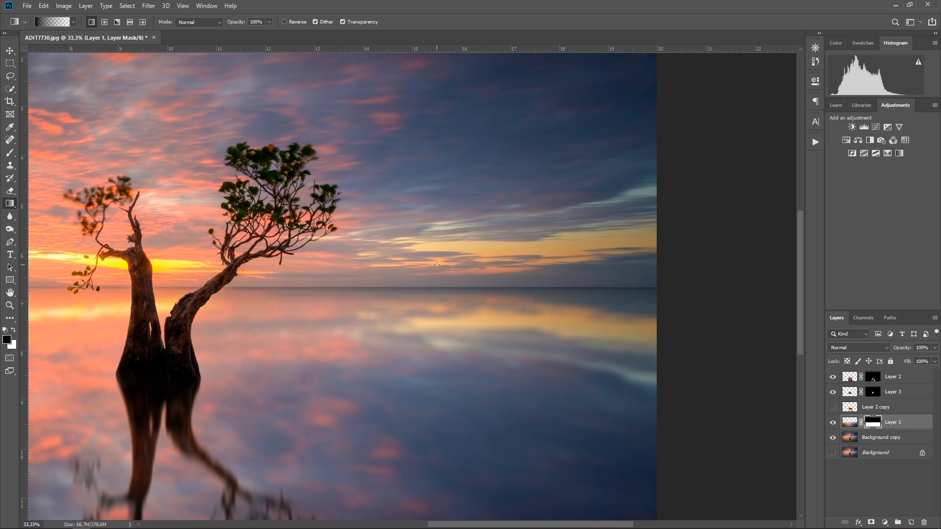
{"action": "key", "text": "ctrl+minus"}
{"action": "key", "text": "ctrl+minus"}
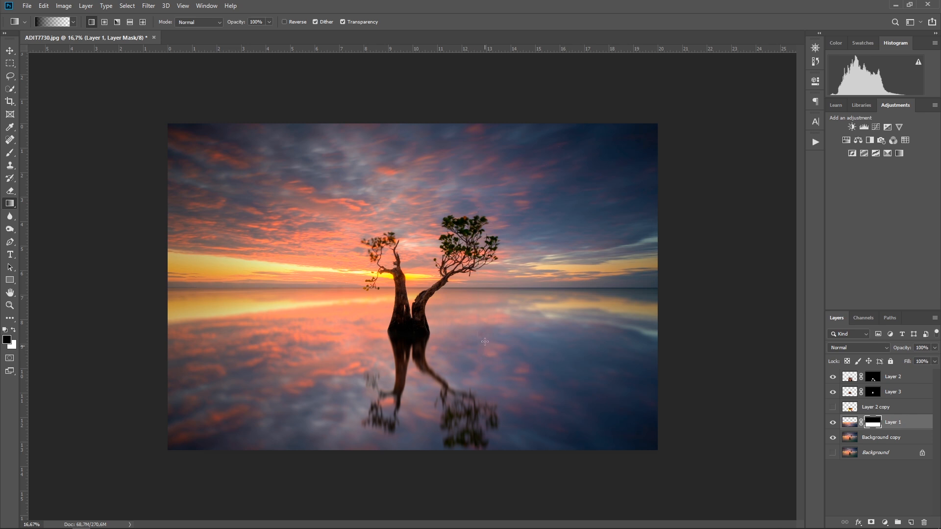
{"action": "left_click_drag", "start_coordinate": [478, 211], "coordinate": [485, 342]}
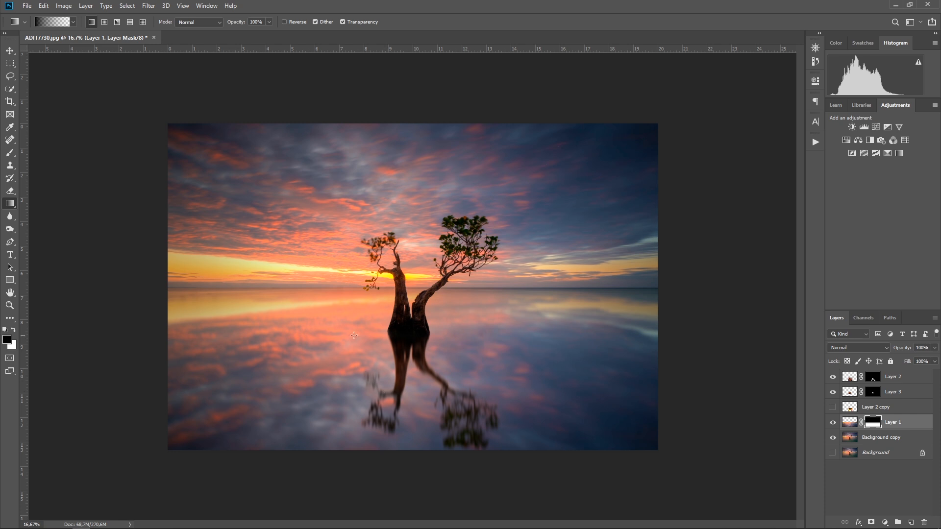
- Delete Layer 2 copy and merge Layer 2, Layer 3 and Layer 1 into one reflection layer
{"action": "left_click", "coordinate": [871, 411]}
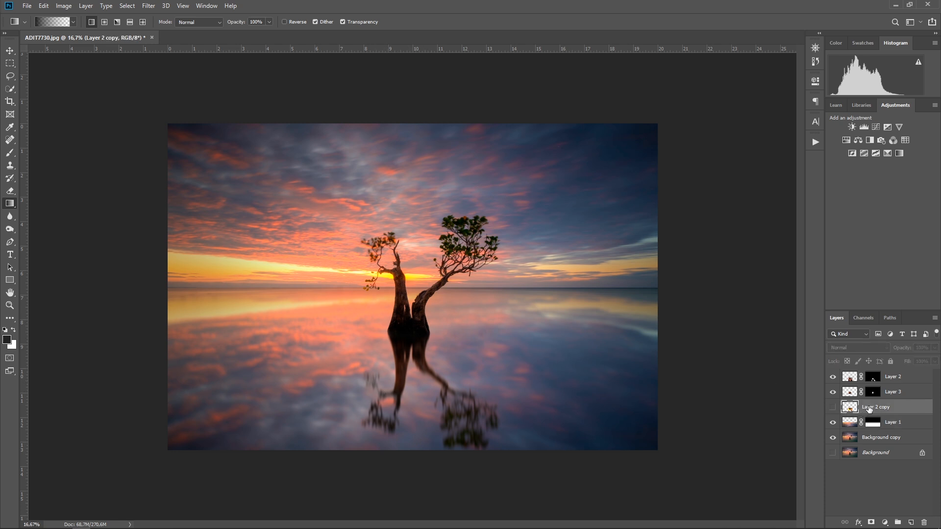
{"action": "key", "text": "Delete"}
{"action": "left_click", "coordinate": [897, 380]}
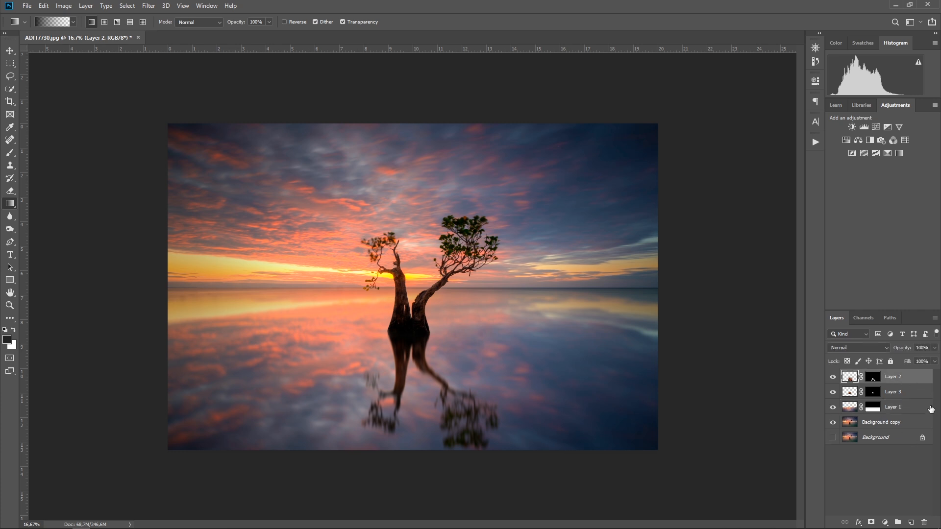
{"action": "left_click", "coordinate": [902, 412], "text": "shift"}
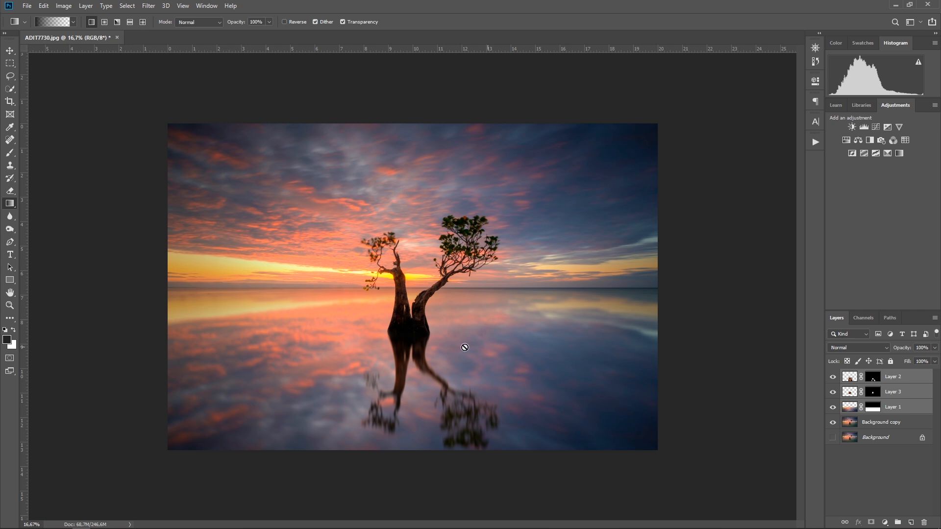
{"action": "right_click", "coordinate": [910, 381]}
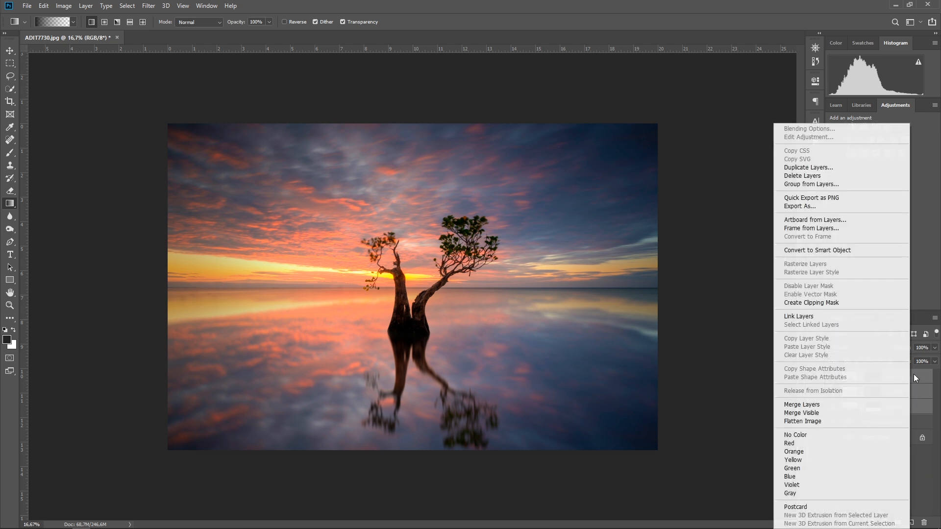
{"action": "left_click", "coordinate": [840, 406]}
{"action": "key", "text": "v"}
- Compare the photo with and without the merged reflection by toggling the visibility of Layer 2 and Background copy
{"action": "left_click", "coordinate": [834, 379]}
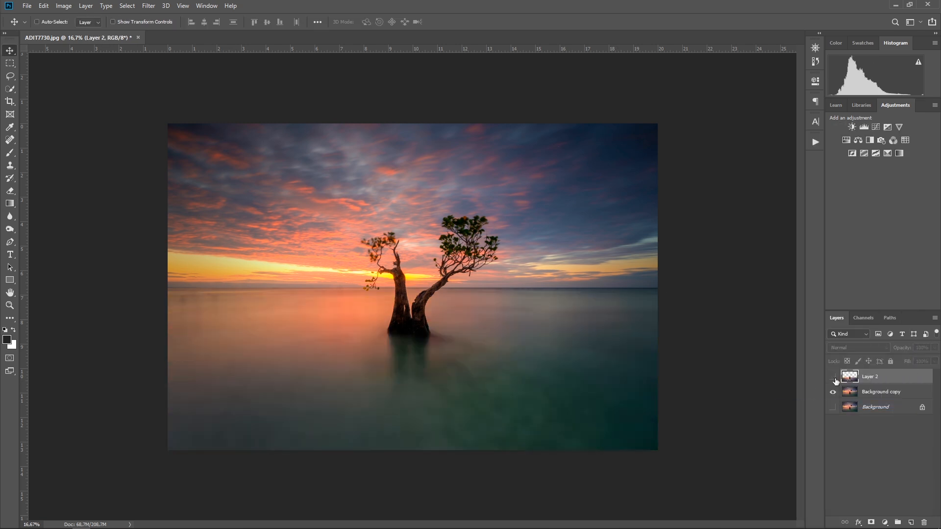
{"action": "left_click", "coordinate": [833, 377]}
{"action": "left_click", "coordinate": [834, 377]}
{"action": "left_click", "coordinate": [833, 378]}
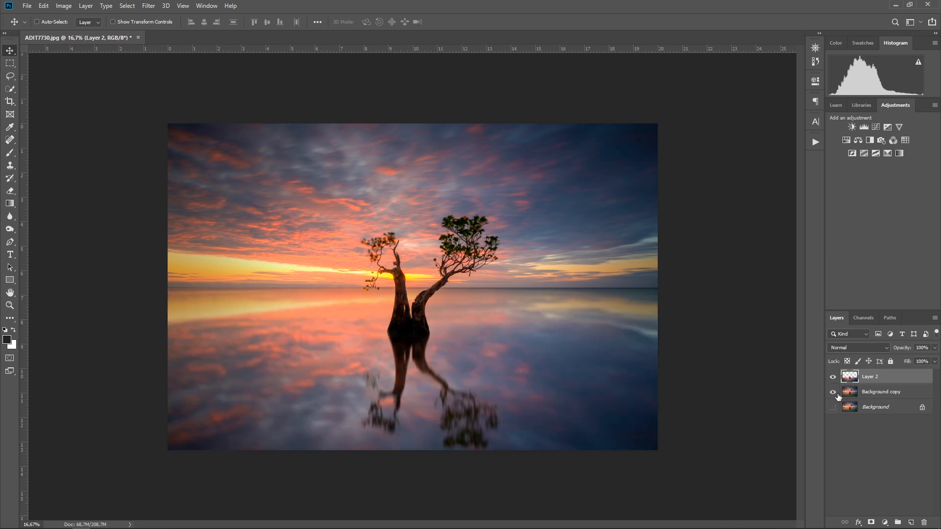
{"action": "left_click", "coordinate": [834, 392]}
{"action": "left_click", "coordinate": [833, 393]}
- Darken Layer 2's reflection with Levels by setting the RGB midtone input level to 0.80
{"action": "left_click", "coordinate": [64, 6]}
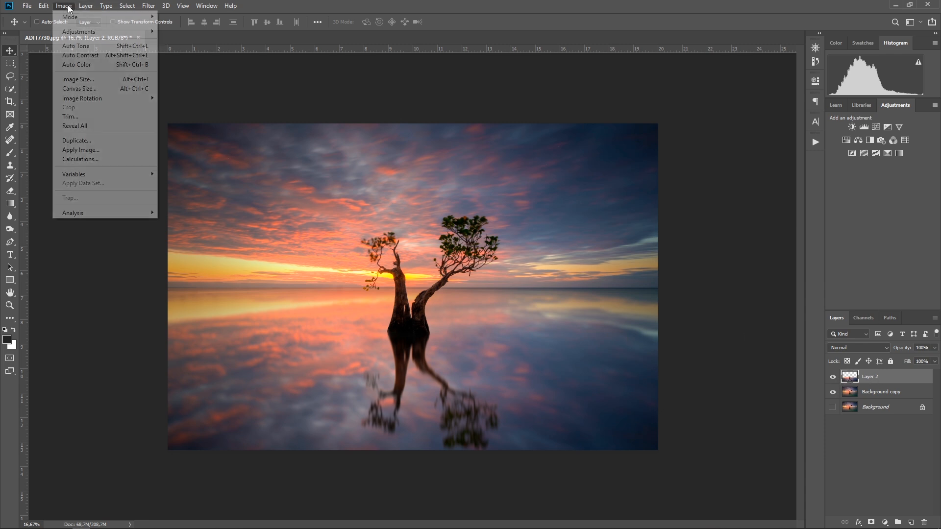
{"action": "mouse_move", "coordinate": [79, 32]}
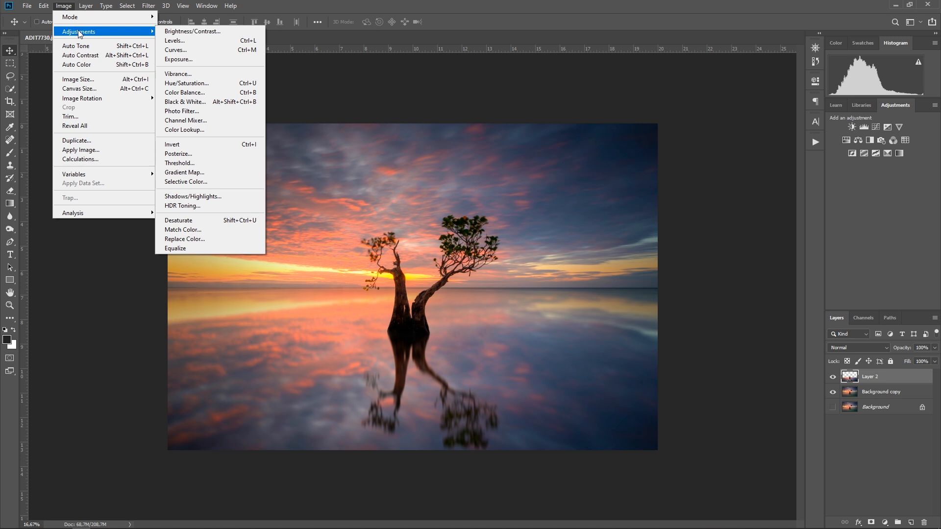
{"action": "left_click", "coordinate": [175, 41]}
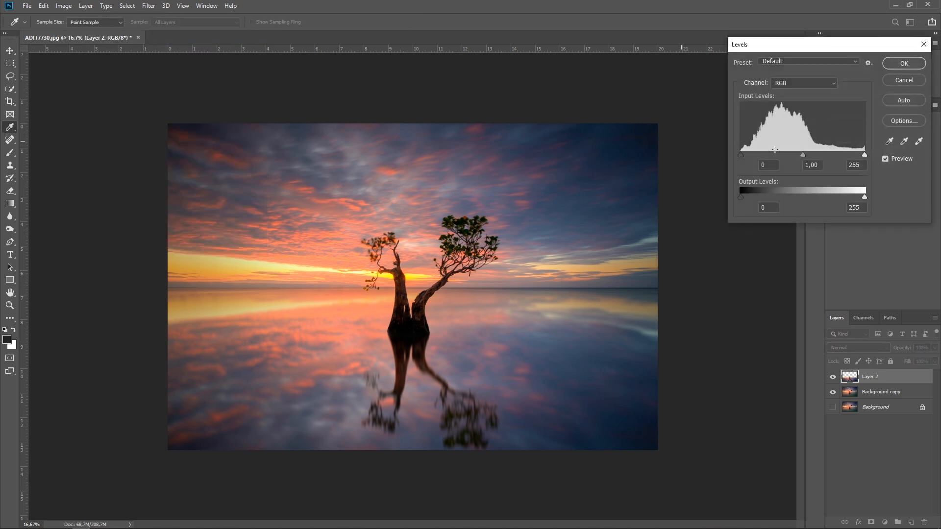
{"action": "left_click_drag", "start_coordinate": [802, 155], "coordinate": [810, 154]}
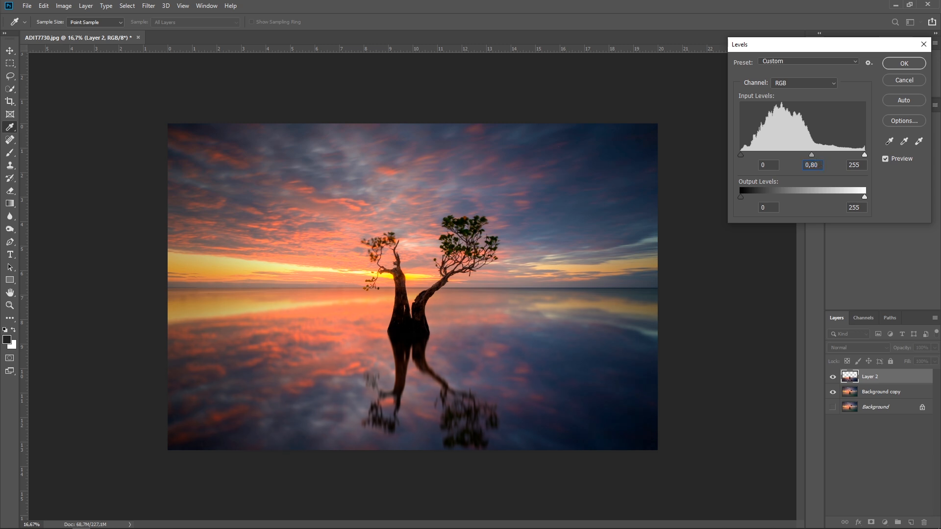
{"action": "left_click", "coordinate": [905, 64]}
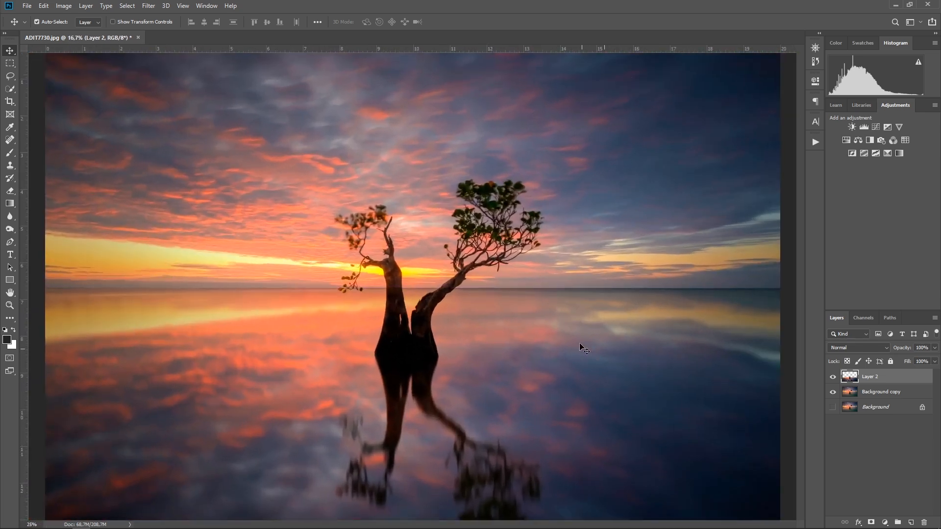
- Add a white layer mask to Layer 2 and compare the trunks with the layer hidden and shown
{"action": "key", "text": "ctrl+plus"}
{"action": "key", "text": "ctrl+plus"}
{"action": "key", "text": "ctrl+plus"}
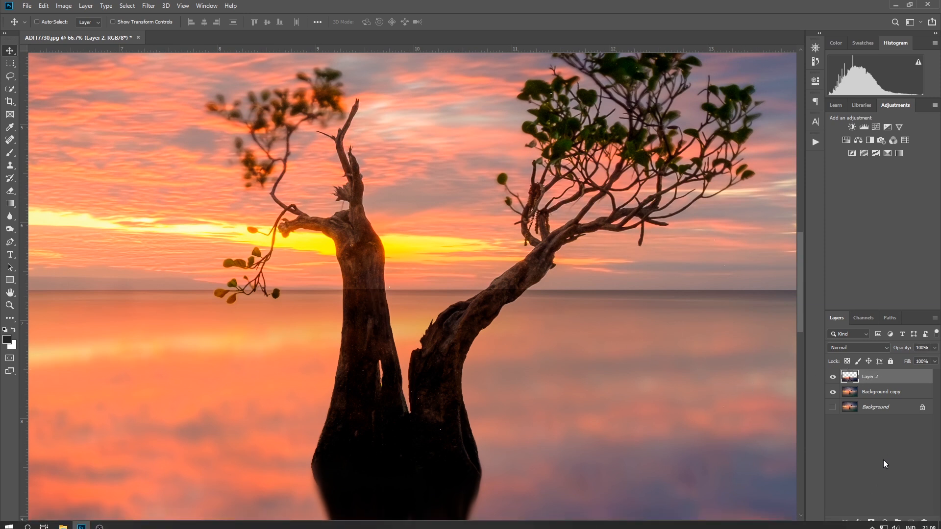
{"action": "left_click", "coordinate": [871, 523]}
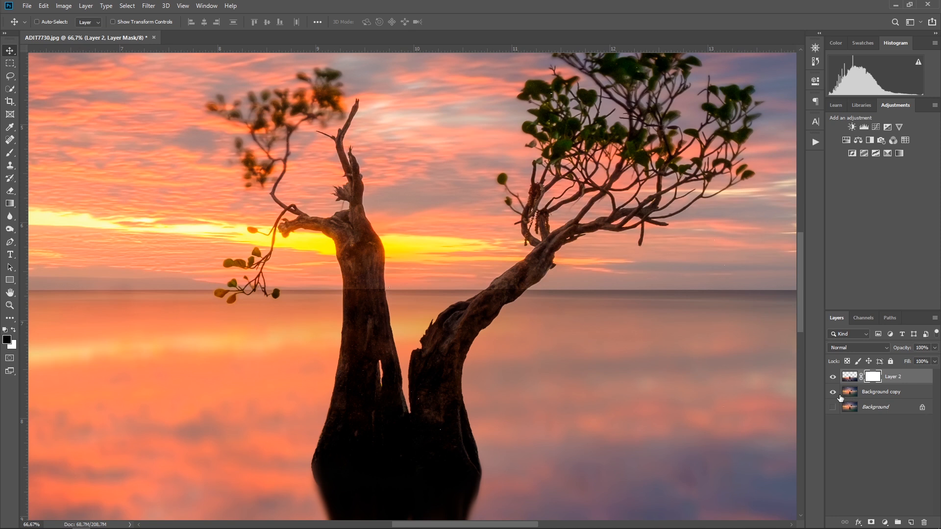
{"action": "left_click", "coordinate": [832, 377]}
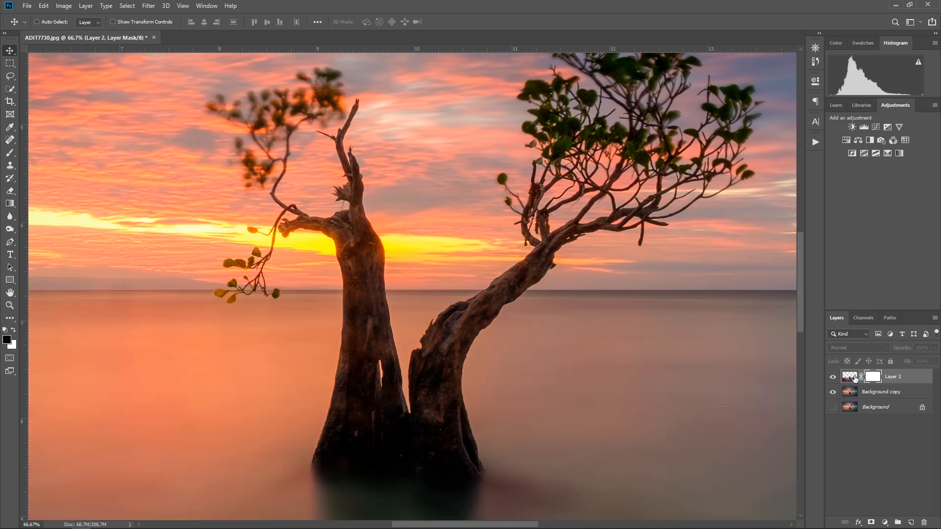
{"action": "left_click", "coordinate": [833, 376]}
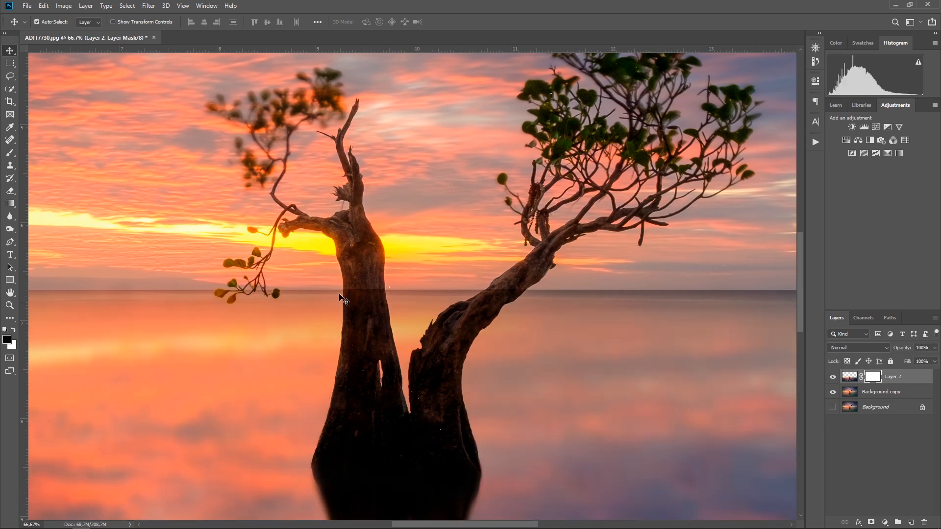
- Select both tree trunks on Background copy with the Quick Selection tool, from the base up across the horizon
{"action": "right_click", "coordinate": [10, 89]}
{"action": "left_click", "coordinate": [49, 89]}
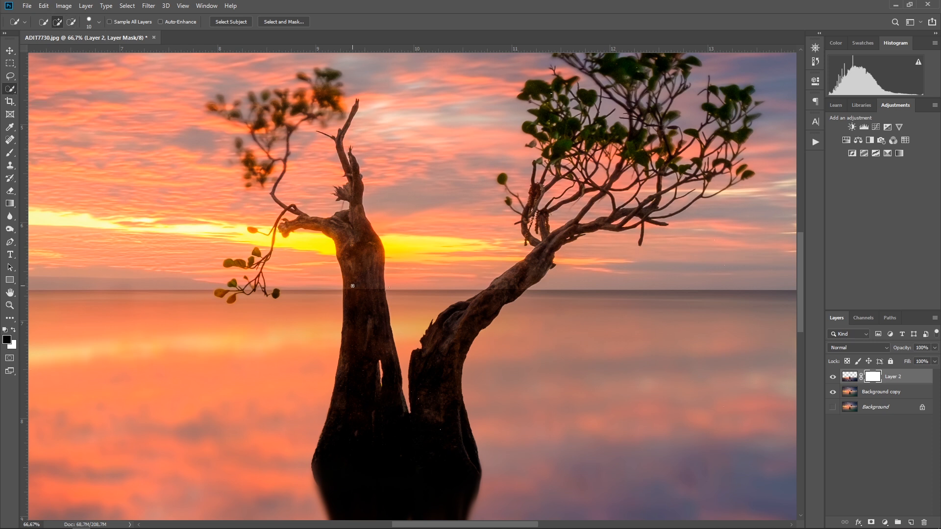
{"action": "mouse_move", "coordinate": [355, 290]}
{"action": "left_mouse_down"}
{"action": "mouse_move", "coordinate": [358, 403]}
{"action": "mouse_move", "coordinate": [501, 282]}
{"action": "left_mouse_up"}
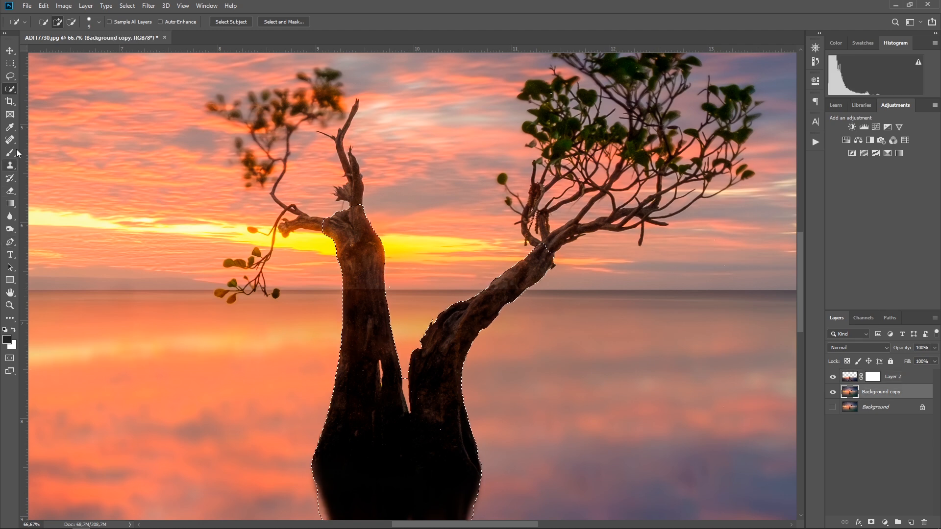
- Refine the trunk selection with a 4 px Quick Selection brush, subtracting the narrow gap between the two trunks
{"action": "key", "text": "ctrl+plus"}
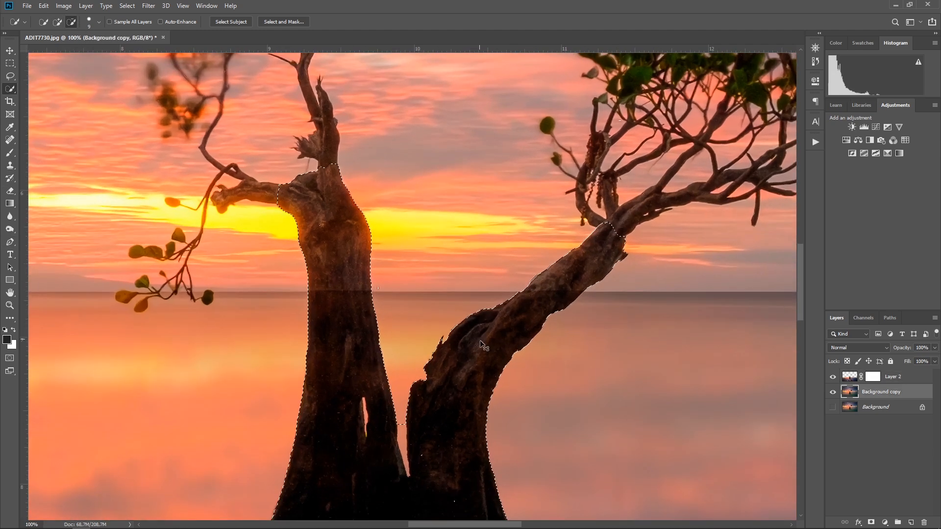
{"action": "key", "text": "ctrl+plus"}
{"action": "left_click_drag", "start_coordinate": [455, 395], "coordinate": [425, 206]}
{"action": "key", "text": "bracketleft"}
{"action": "key", "text": "bracketleft"}
{"action": "key", "text": "bracketleft"}
{"action": "key", "text": "bracketleft"}
{"action": "key", "text": "bracketleft"}
{"action": "mouse_move", "coordinate": [361, 377]}
{"action": "left_mouse_down"}
{"action": "mouse_move", "coordinate": [376, 473]}
{"action": "mouse_move", "coordinate": [370, 421]}
{"action": "mouse_move", "coordinate": [354, 431]}
{"action": "left_mouse_up"}
{"action": "left_click", "coordinate": [57, 21]}
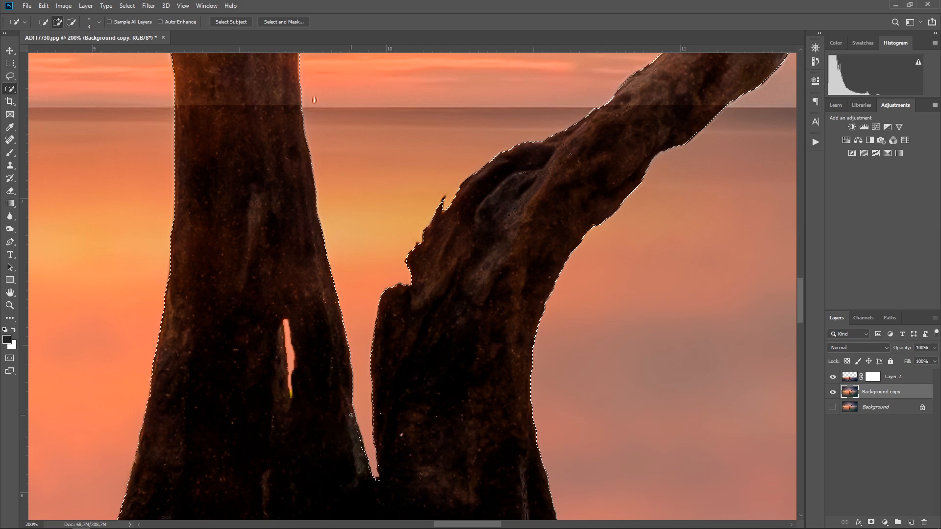
- Paint black on Layer 2's mask within the trunk selection using a 700 px brush, and clear the selection
{"action": "key", "text": "ctrl+0"}
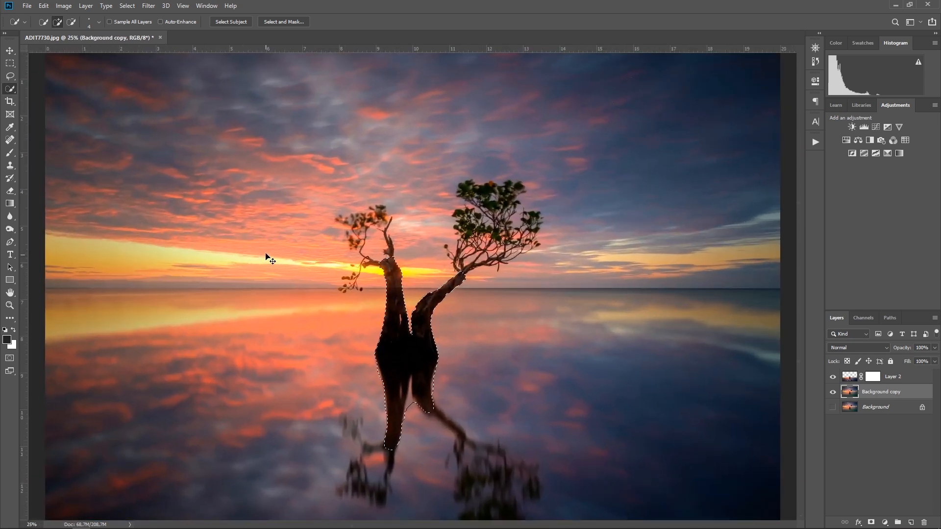
{"action": "key", "text": "ctrl+plus"}
{"action": "key", "text": "ctrl+plus"}
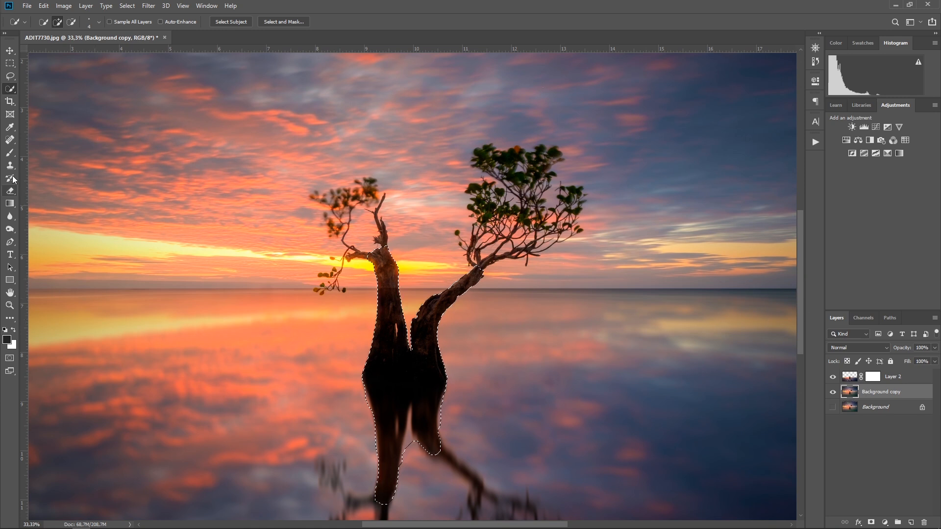
{"action": "left_click", "coordinate": [10, 153]}
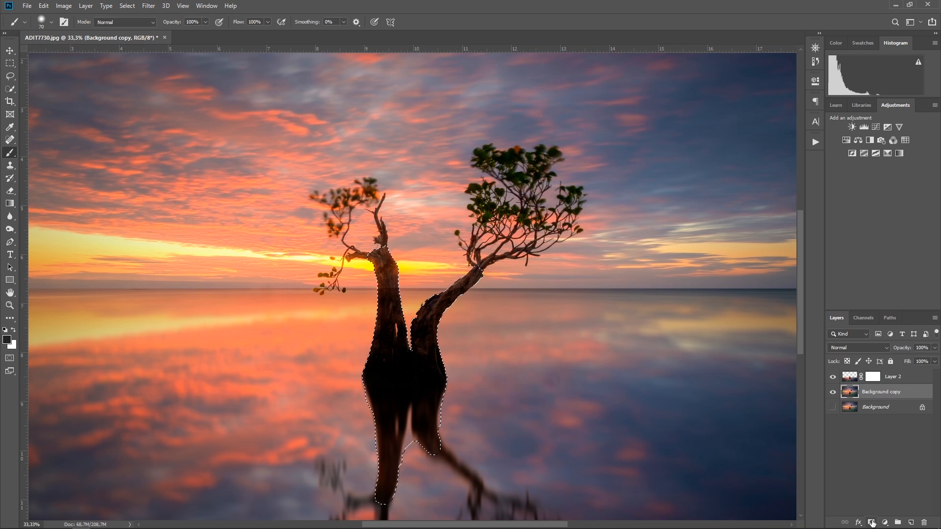
{"action": "left_click", "coordinate": [874, 379]}
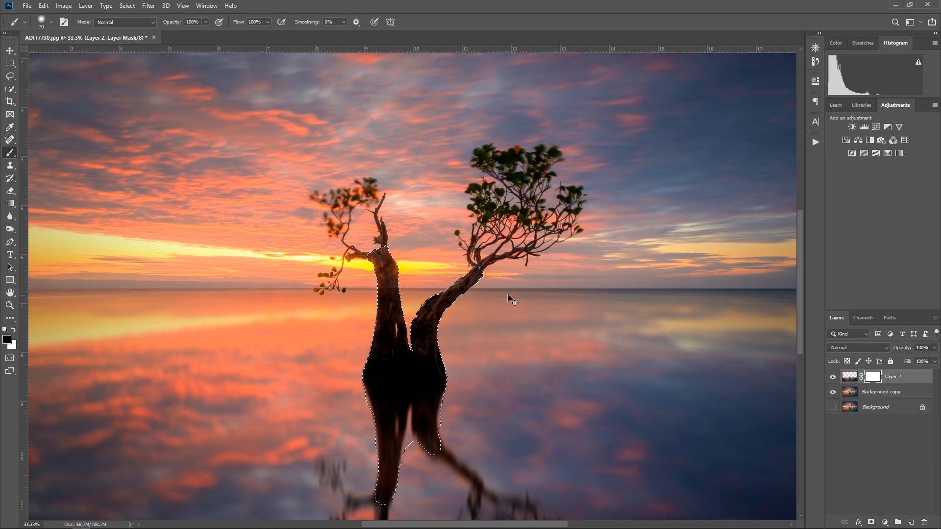
{"action": "key", "text": "ctrl+plus"}
{"action": "key", "text": "ctrl+plus"}
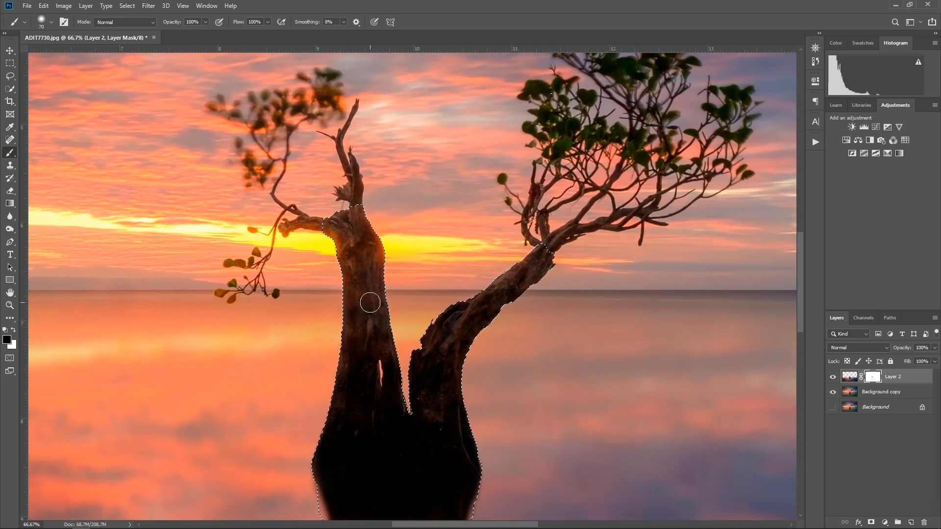
{"action": "right_click", "coordinate": [371, 303]}
{"action": "key", "text": "Return"}
{"action": "key", "text": "bracketright"}
{"action": "key", "text": "bracketright"}
{"action": "key", "text": "bracketright"}
{"action": "key", "text": "bracketright"}
{"action": "key", "text": "bracketright"}
{"action": "key", "text": "bracketright"}
{"action": "key", "text": "bracketright"}
{"action": "key", "text": "bracketright"}
{"action": "key", "text": "bracketright"}
{"action": "key", "text": "bracketright"}
{"action": "key", "text": "bracketright"}
{"action": "key", "text": "bracketright"}
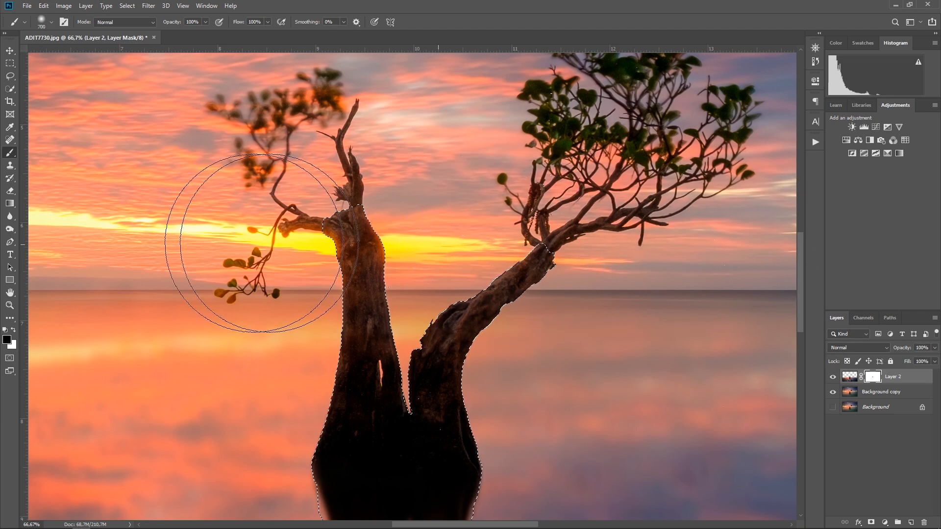
{"action": "key", "text": "bracketright"}
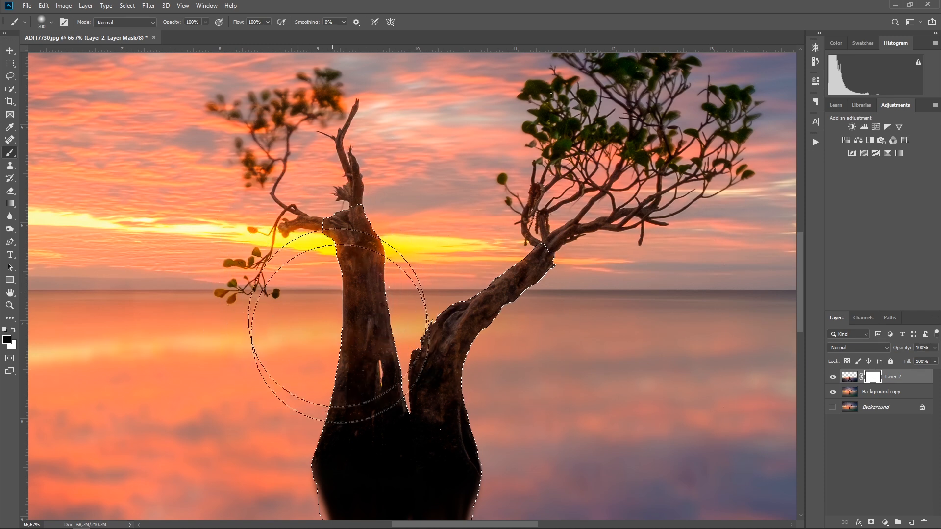
{"action": "key", "text": "m"}
{"action": "key", "text": "ctrl+d"}
{"action": "scroll", "coordinate": [329, 193], "scroll_direction": "down", "scroll_amount": 4}
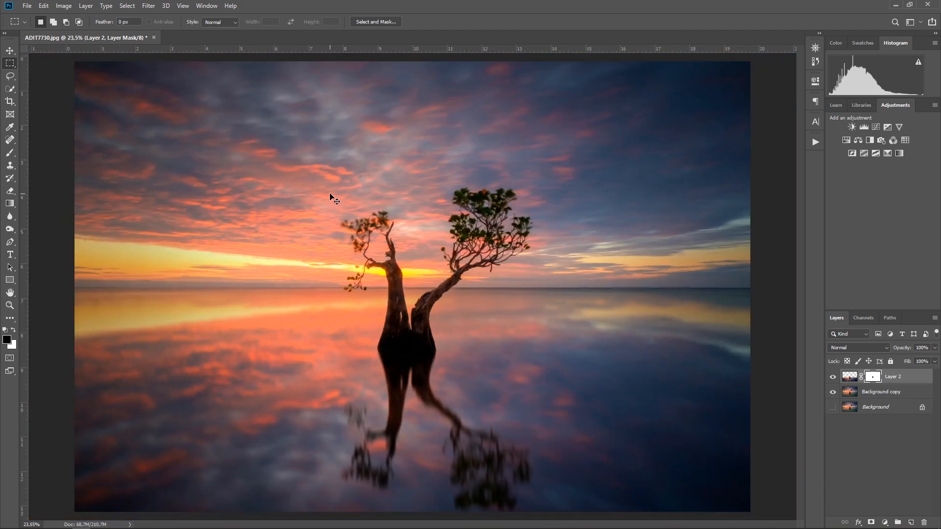
{"action": "key", "text": "v"}
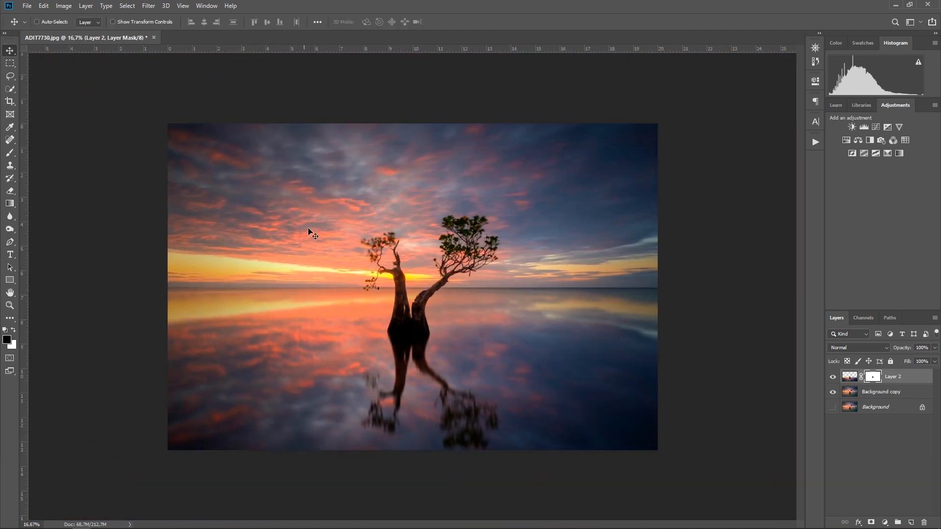
- Merge Layer 2 with Background copy, show the original Background layer, and compare the merged reflection against it
{"action": "left_click", "coordinate": [903, 399], "text": "shift"}
{"action": "right_click", "coordinate": [902, 384]}
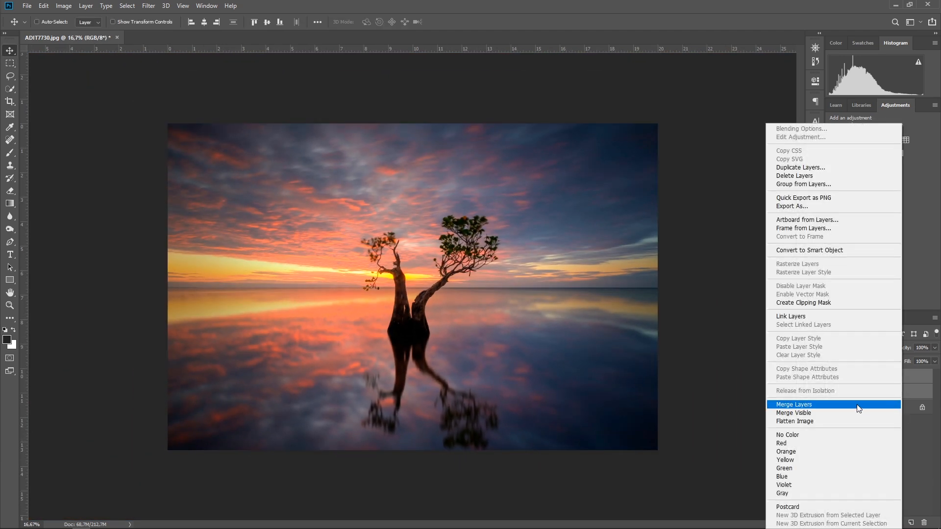
{"action": "left_click", "coordinate": [898, 405]}
{"action": "left_click", "coordinate": [833, 392]}
{"action": "left_click", "coordinate": [832, 377]}
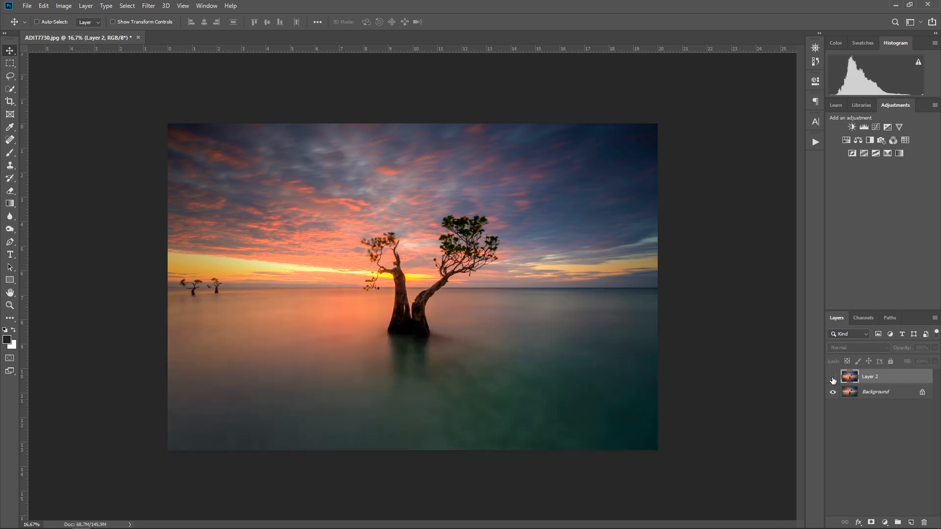
{"action": "left_click", "coordinate": [833, 378]}
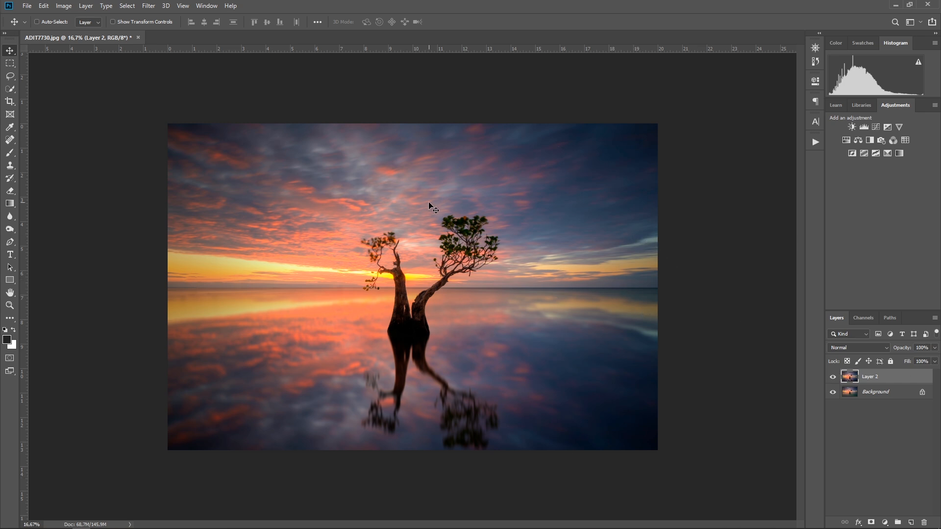
- Apply Camera Raw to Layer 2 with Temperature +4, Tint -13, Exposure +0.05, Contrast +12, Highlights -29, Shadows +12 and Whites +9
{"action": "left_click", "coordinate": [156, 7]}
{"action": "left_click", "coordinate": [171, 64]}
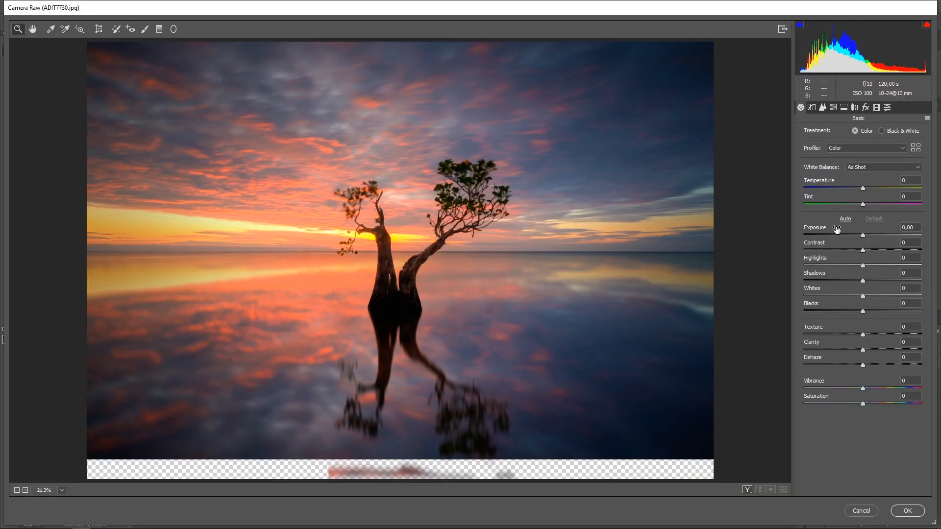
{"action": "left_click_drag", "start_coordinate": [867, 188], "coordinate": [855, 204]}
{"action": "left_click_drag", "start_coordinate": [863, 188], "coordinate": [865, 188]}
{"action": "mouse_move", "coordinate": [865, 268]}
{"action": "left_mouse_down"}
{"action": "mouse_move", "coordinate": [839, 266]}
{"action": "mouse_move", "coordinate": [871, 281]}
{"action": "mouse_move", "coordinate": [875, 249]}
{"action": "mouse_move", "coordinate": [868, 251]}
{"action": "left_mouse_up"}
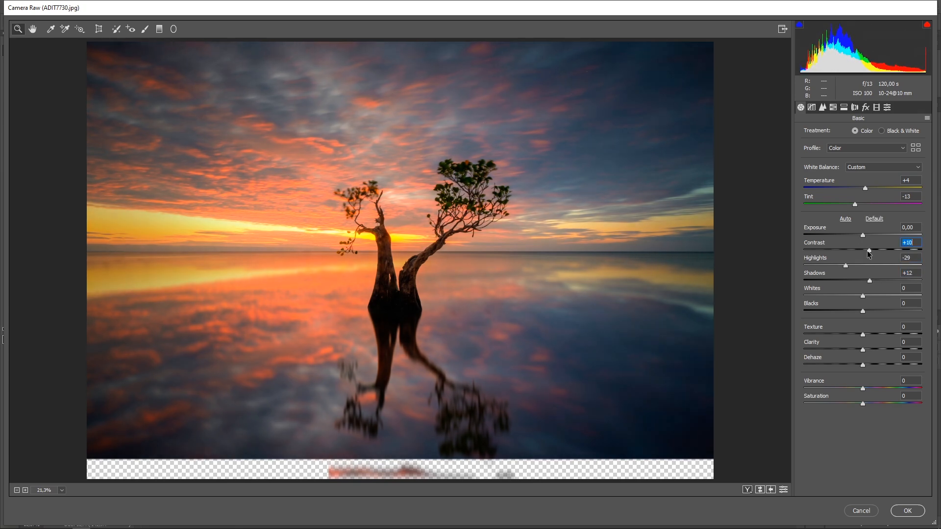
{"action": "mouse_move", "coordinate": [864, 297]}
{"action": "left_mouse_down"}
{"action": "mouse_move", "coordinate": [897, 298]}
{"action": "mouse_move", "coordinate": [868, 297]}
{"action": "left_mouse_up"}
{"action": "left_click_drag", "start_coordinate": [863, 235], "coordinate": [864, 237]}
{"action": "left_click", "coordinate": [908, 511]}
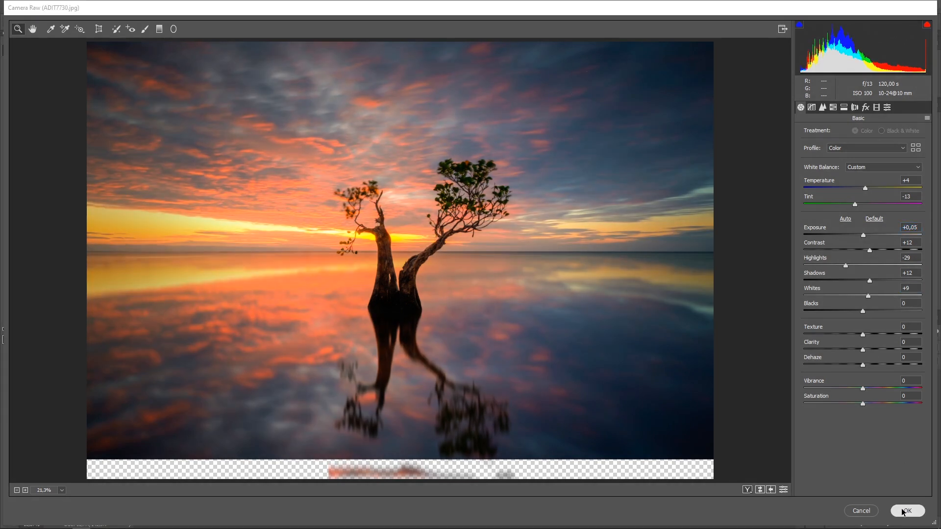
- Crop the image to its existing canvas bounds with Delete Cropped Pixels enabled, discarding the layer content outside the canvas
{"action": "left_click", "coordinate": [10, 101]}
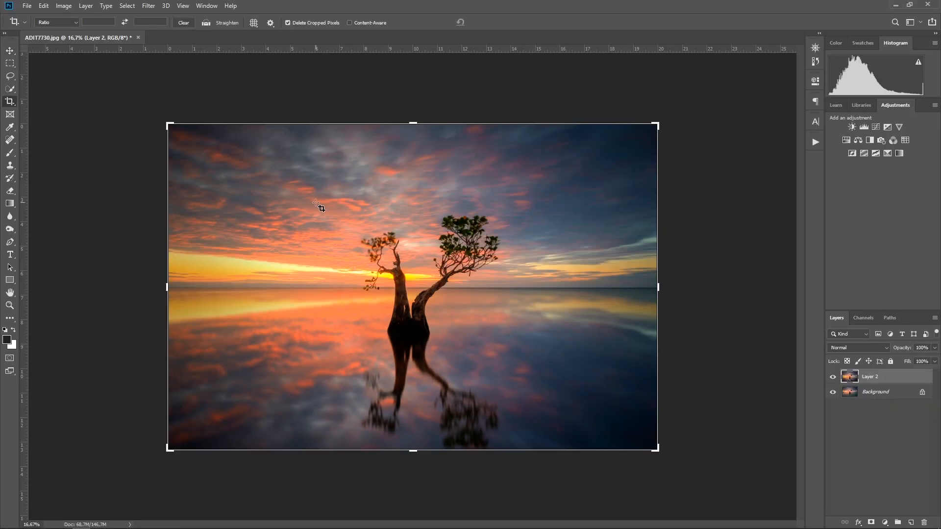
{"action": "left_click", "coordinate": [316, 201]}
{"action": "key", "text": "Return"}
{"action": "key", "text": "v"}
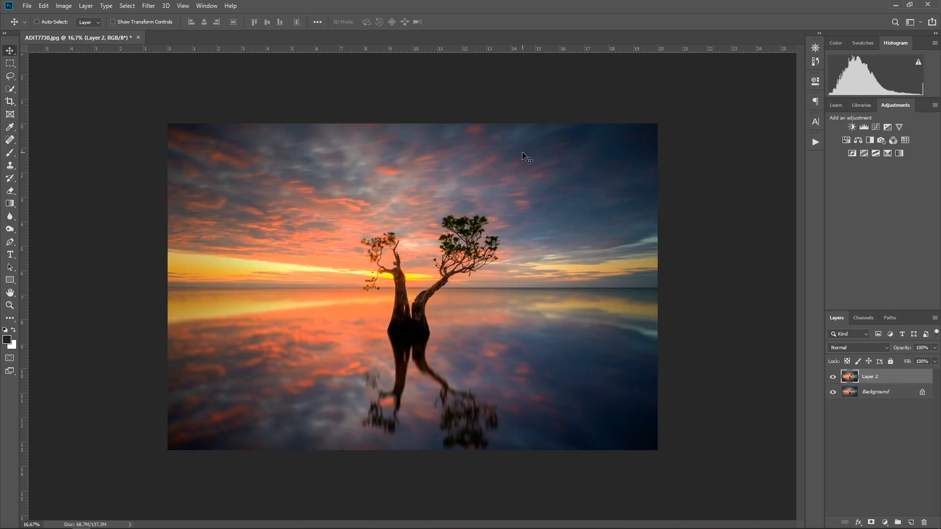